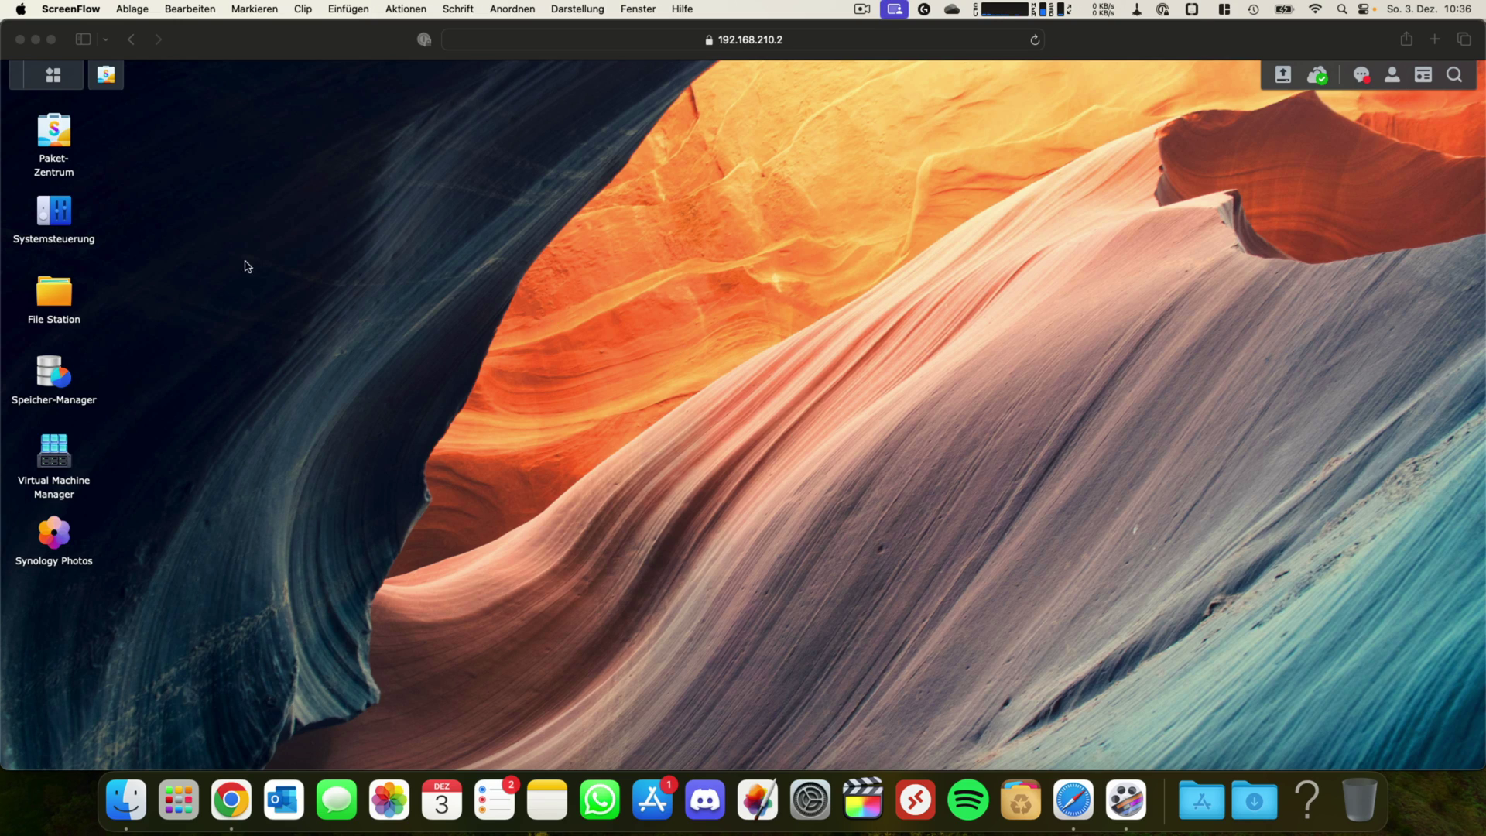
left_click(116, 223)
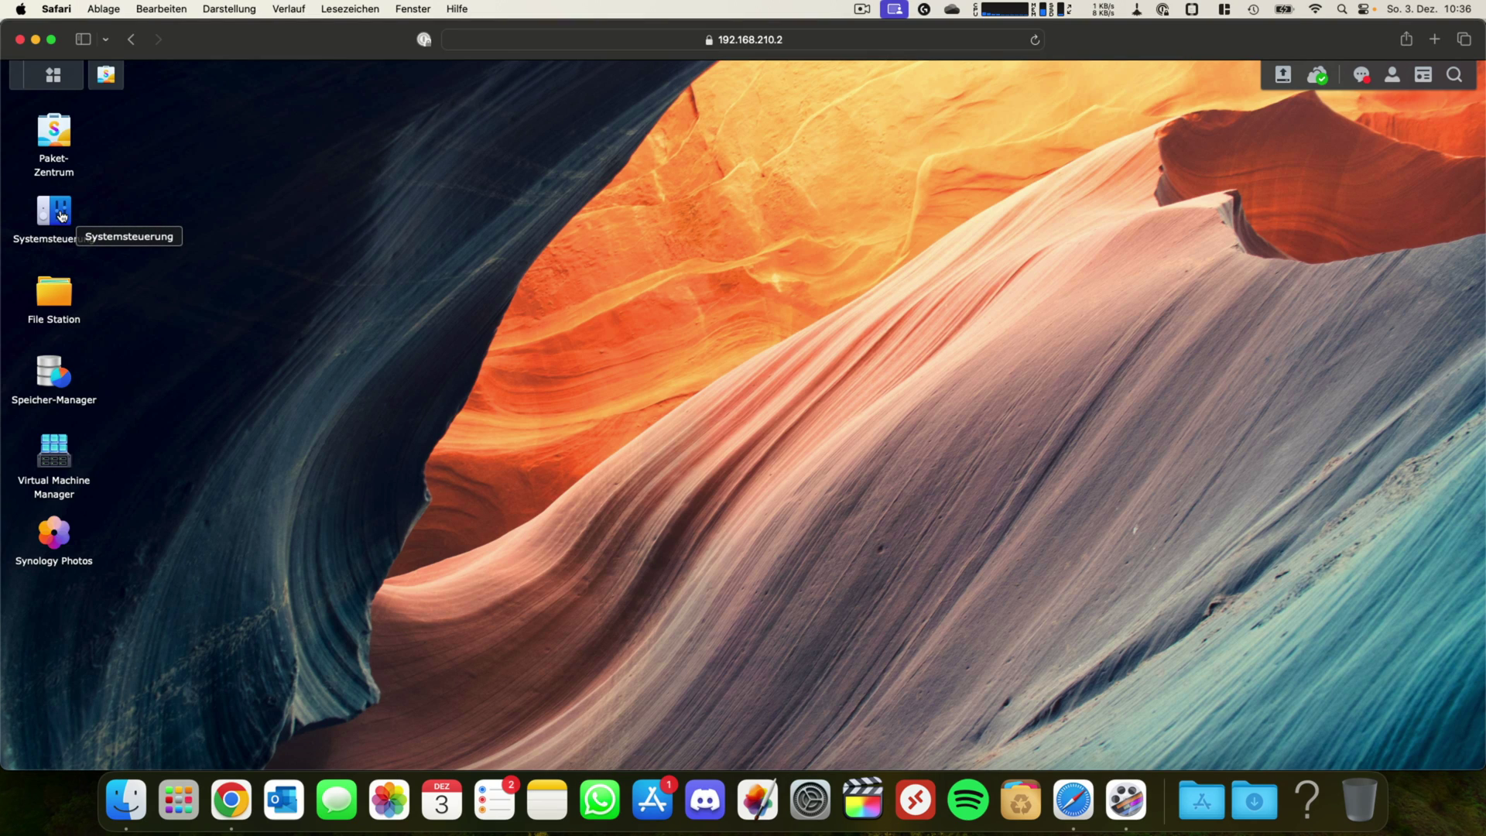
left_click(58, 219)
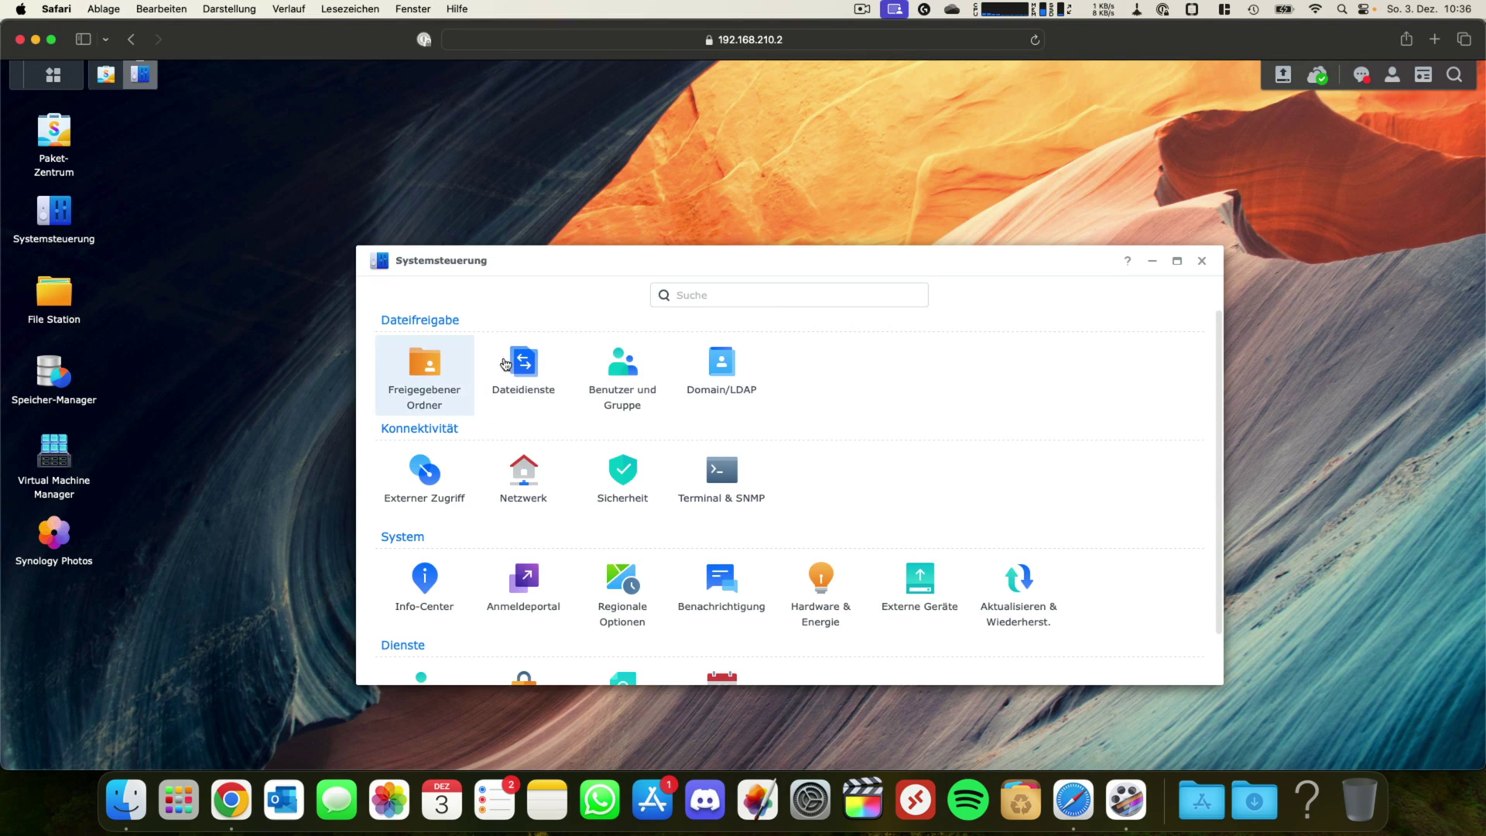
left_click(1202, 261)
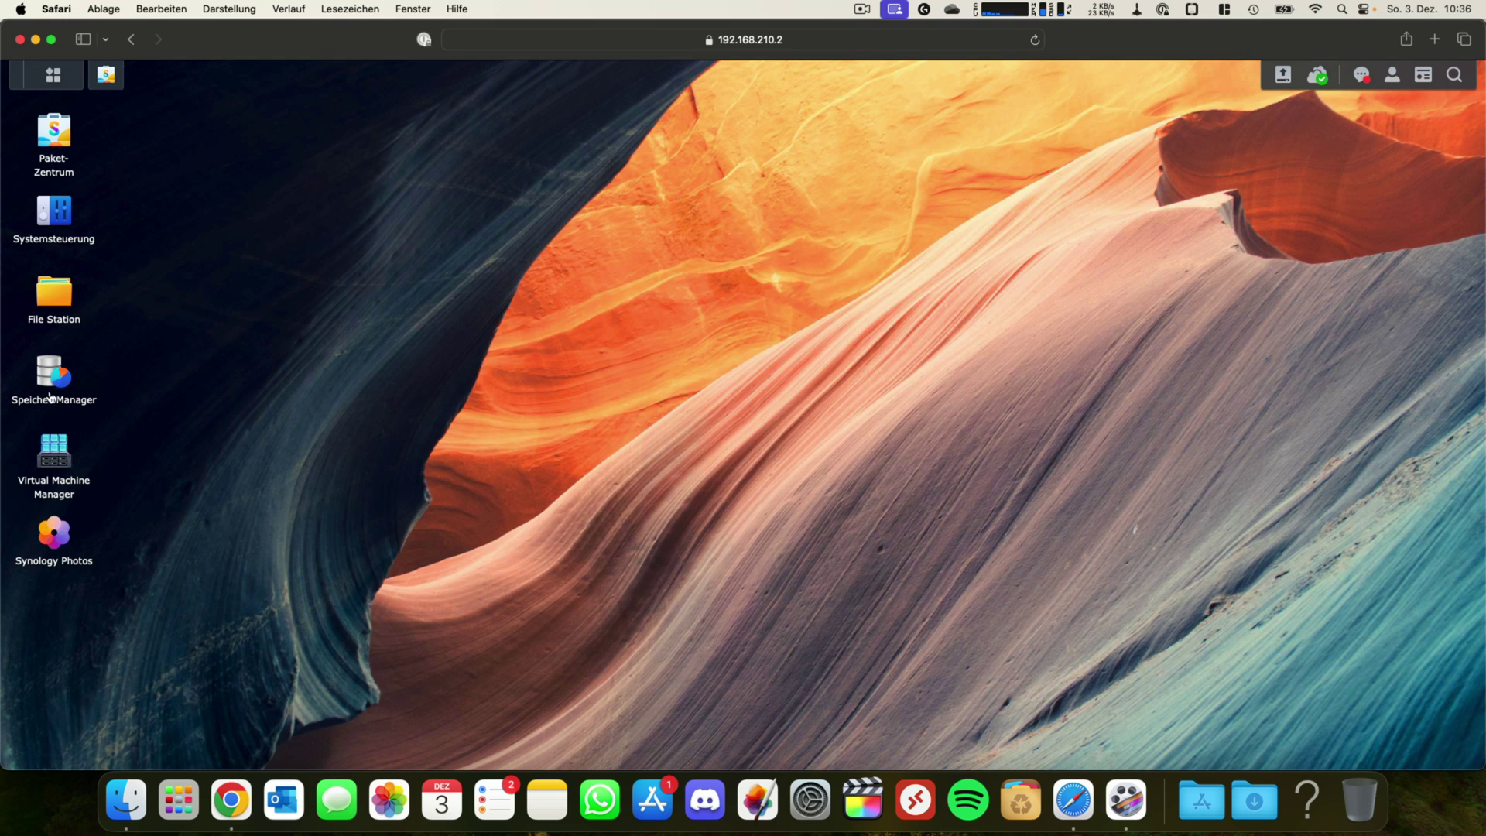
Search the Paket-Zentrum for "con" and open the installed Container Manager
left_click(56, 133)
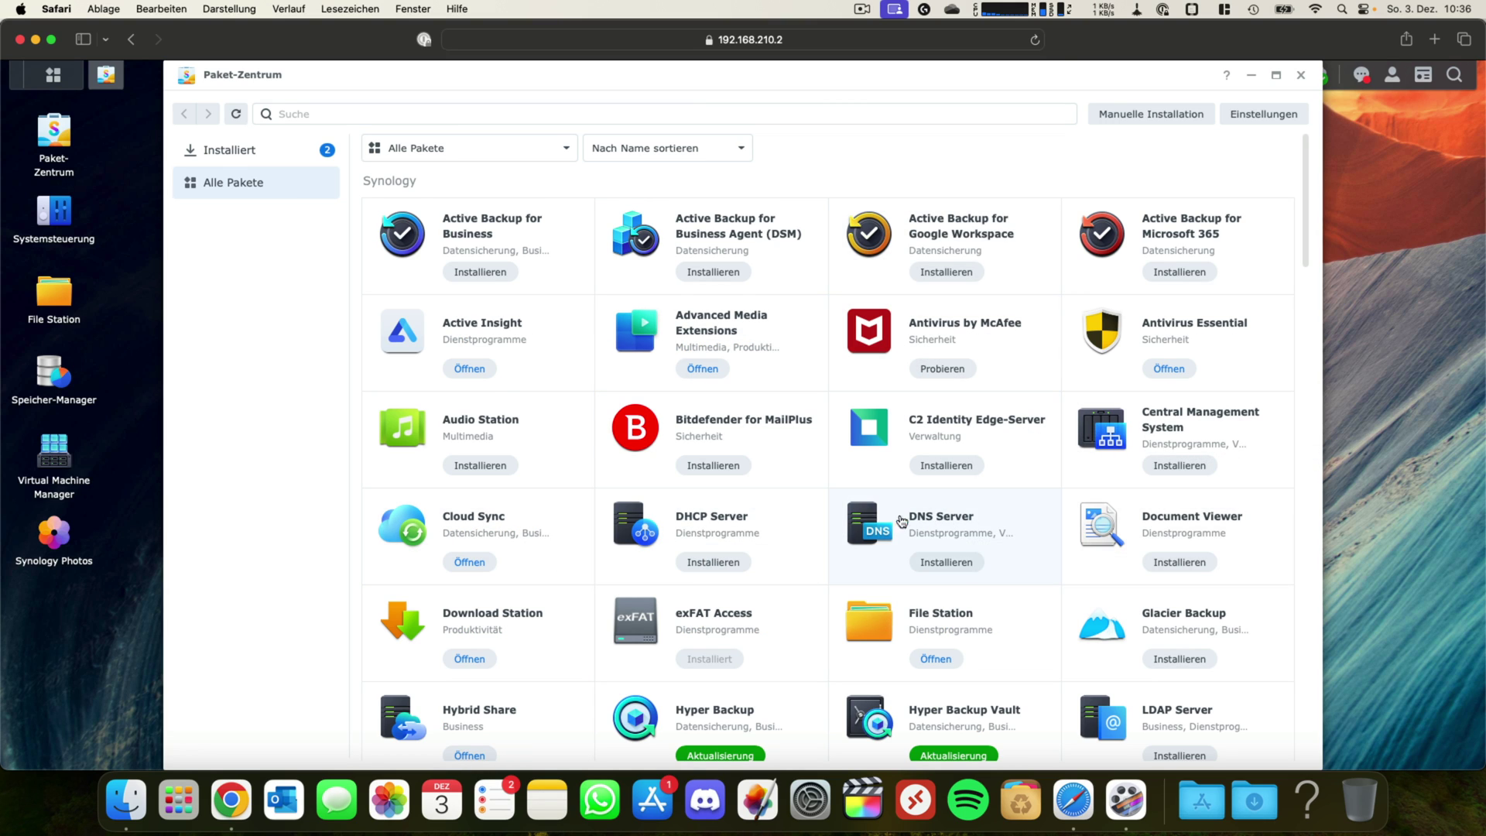
scroll(902, 521, "down", 10)
scroll(971, 367, "up", 4)
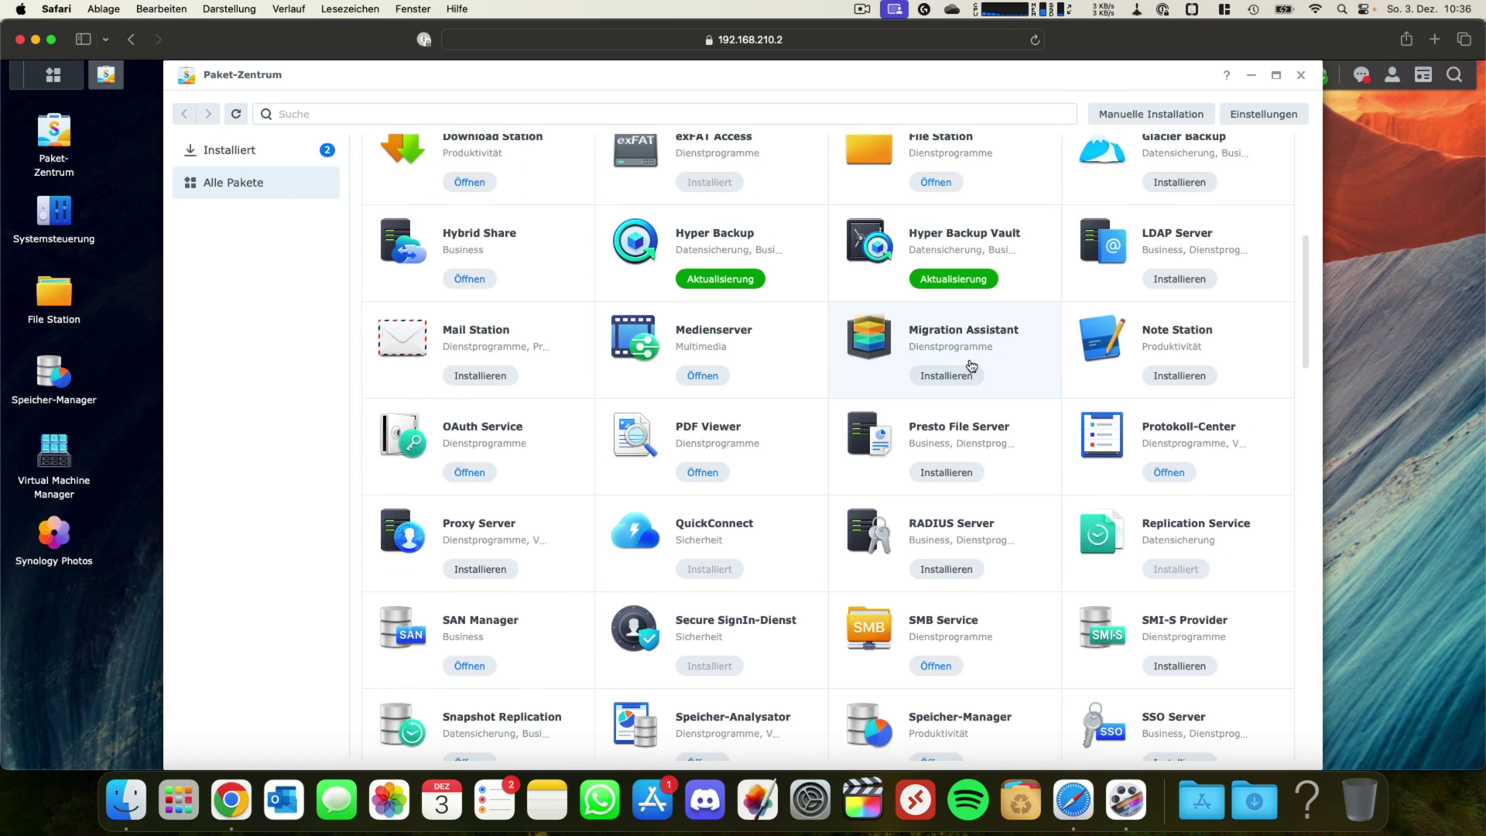
scroll(695, 339, "down", 5)
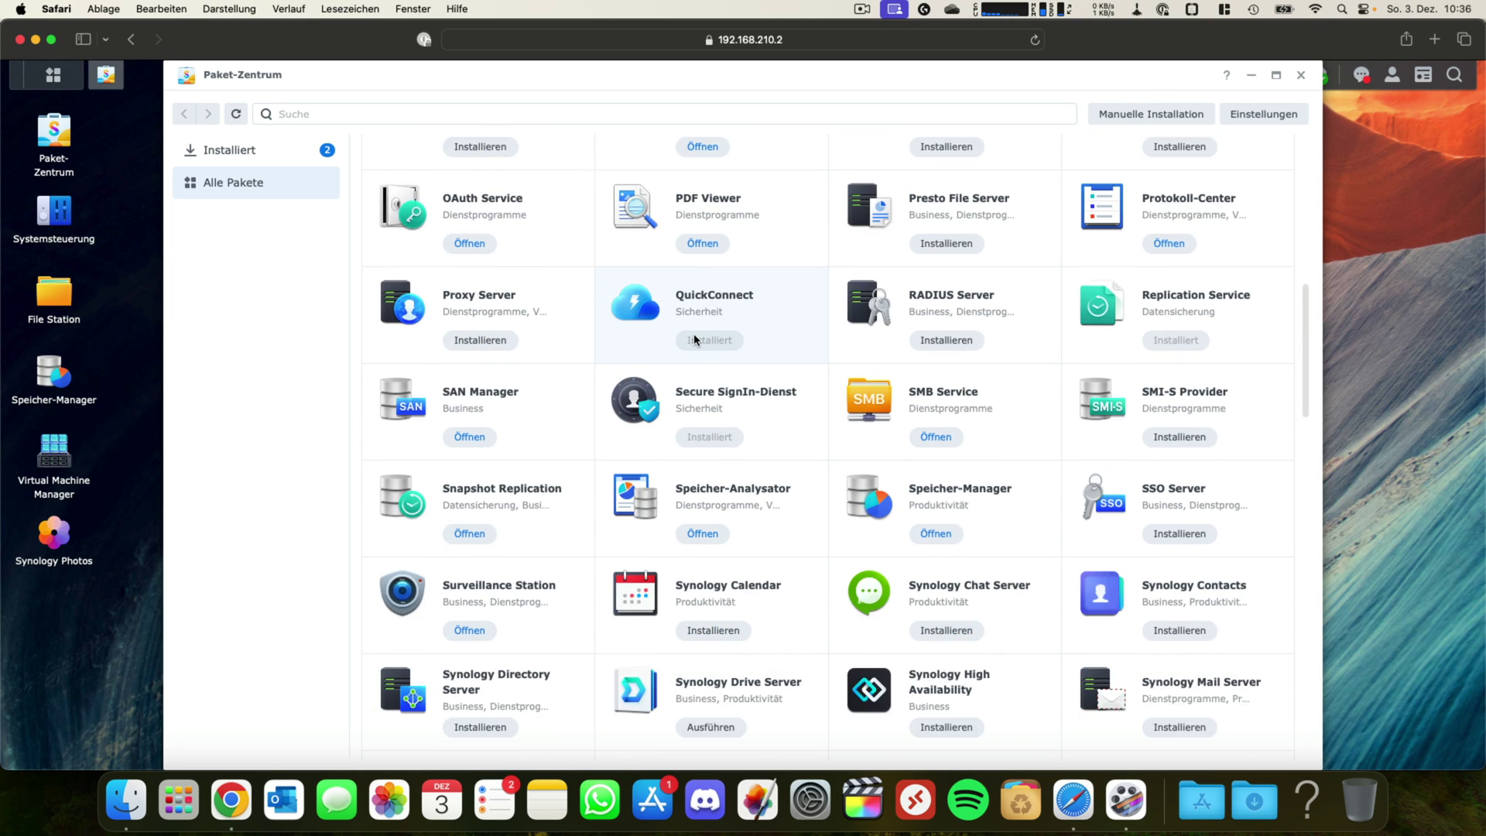
scroll(694, 339, "down", 5)
type("con")
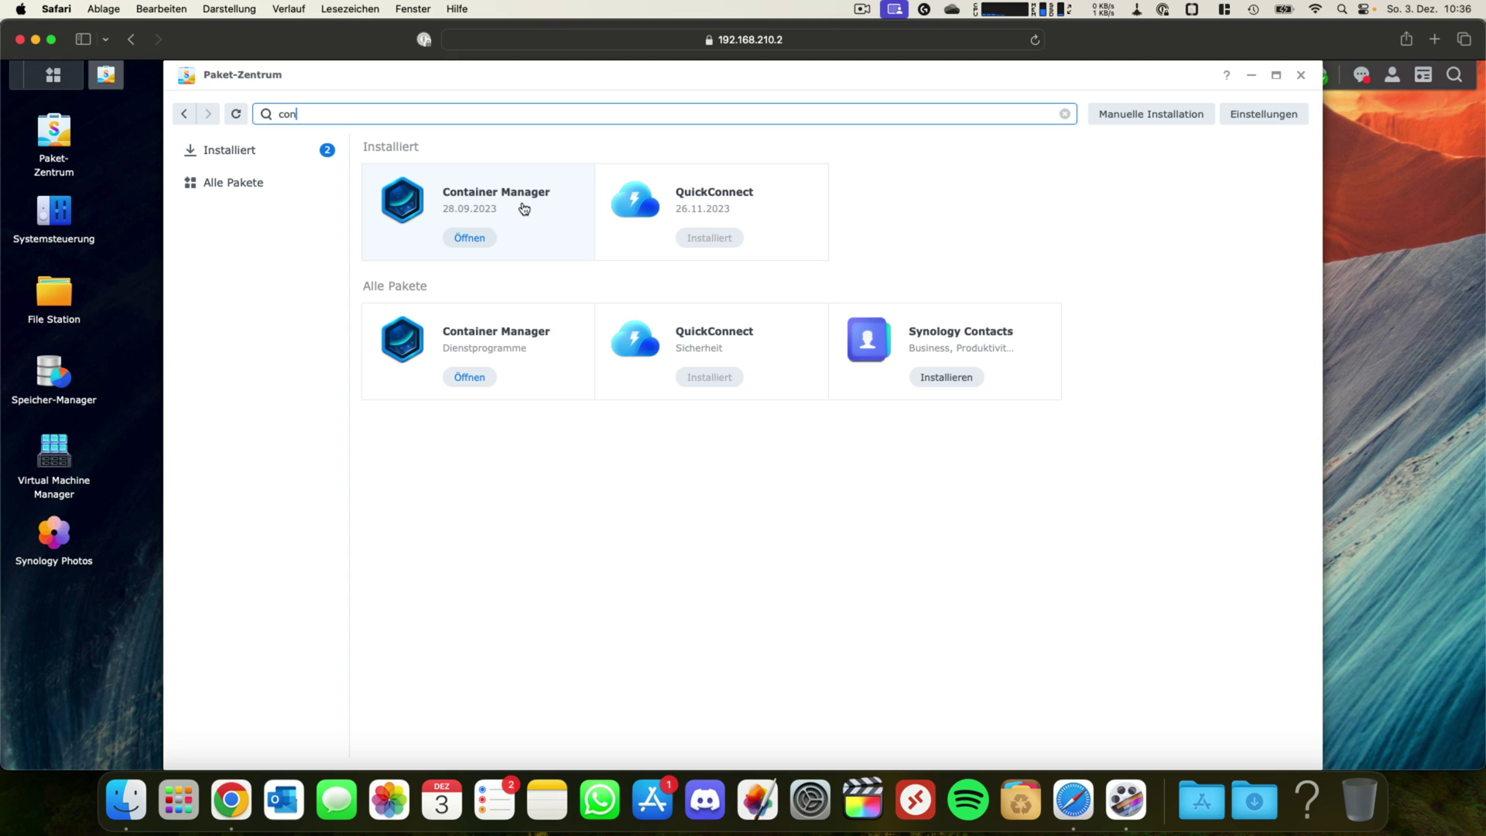
left_click(470, 237)
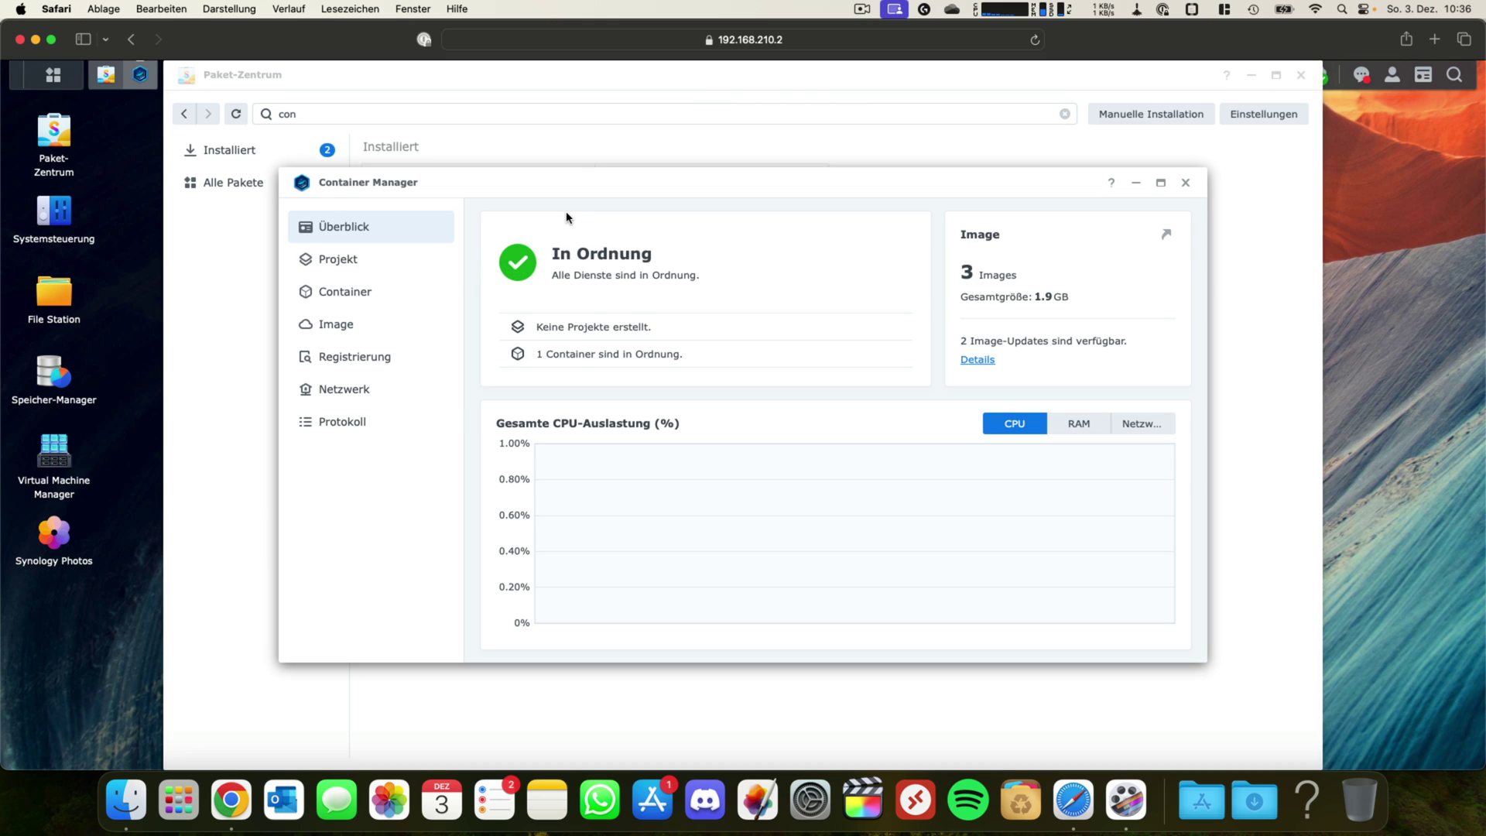
Delete the stopped frooodle-s-pdf-1 container and confirm the deletion
left_click(351, 261)
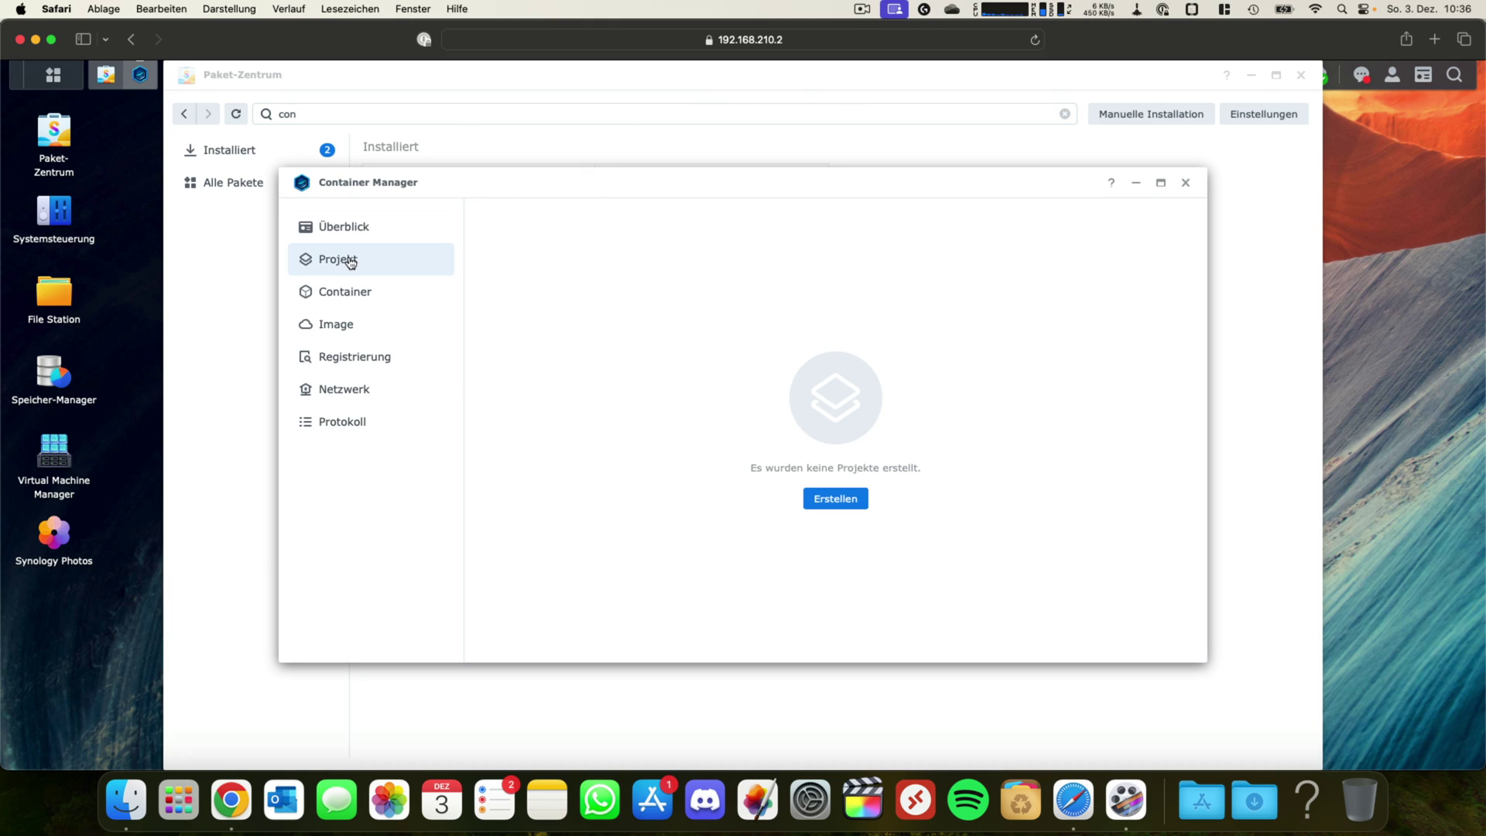
left_click(360, 294)
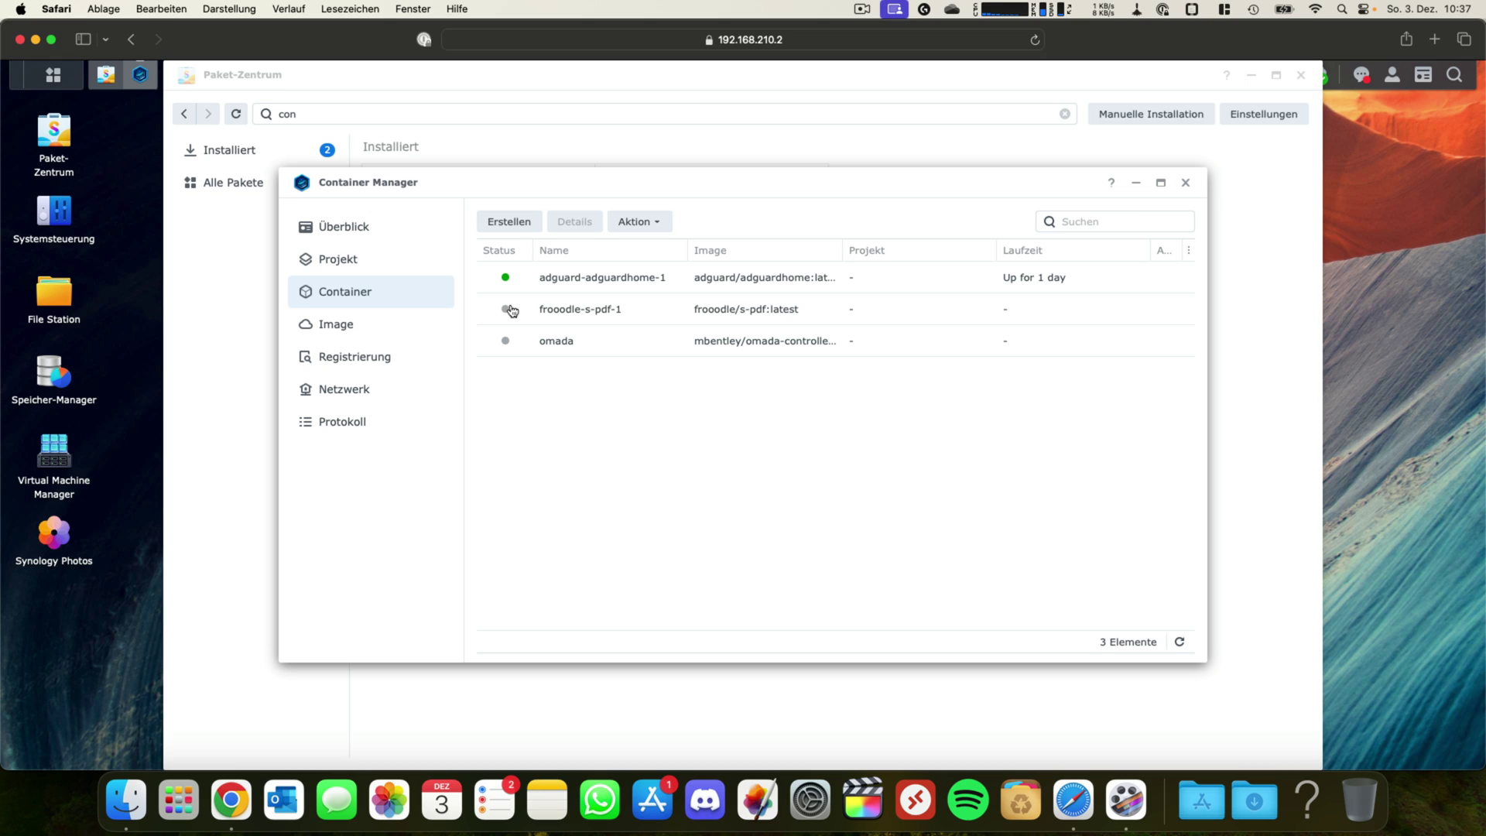
left_click(641, 317)
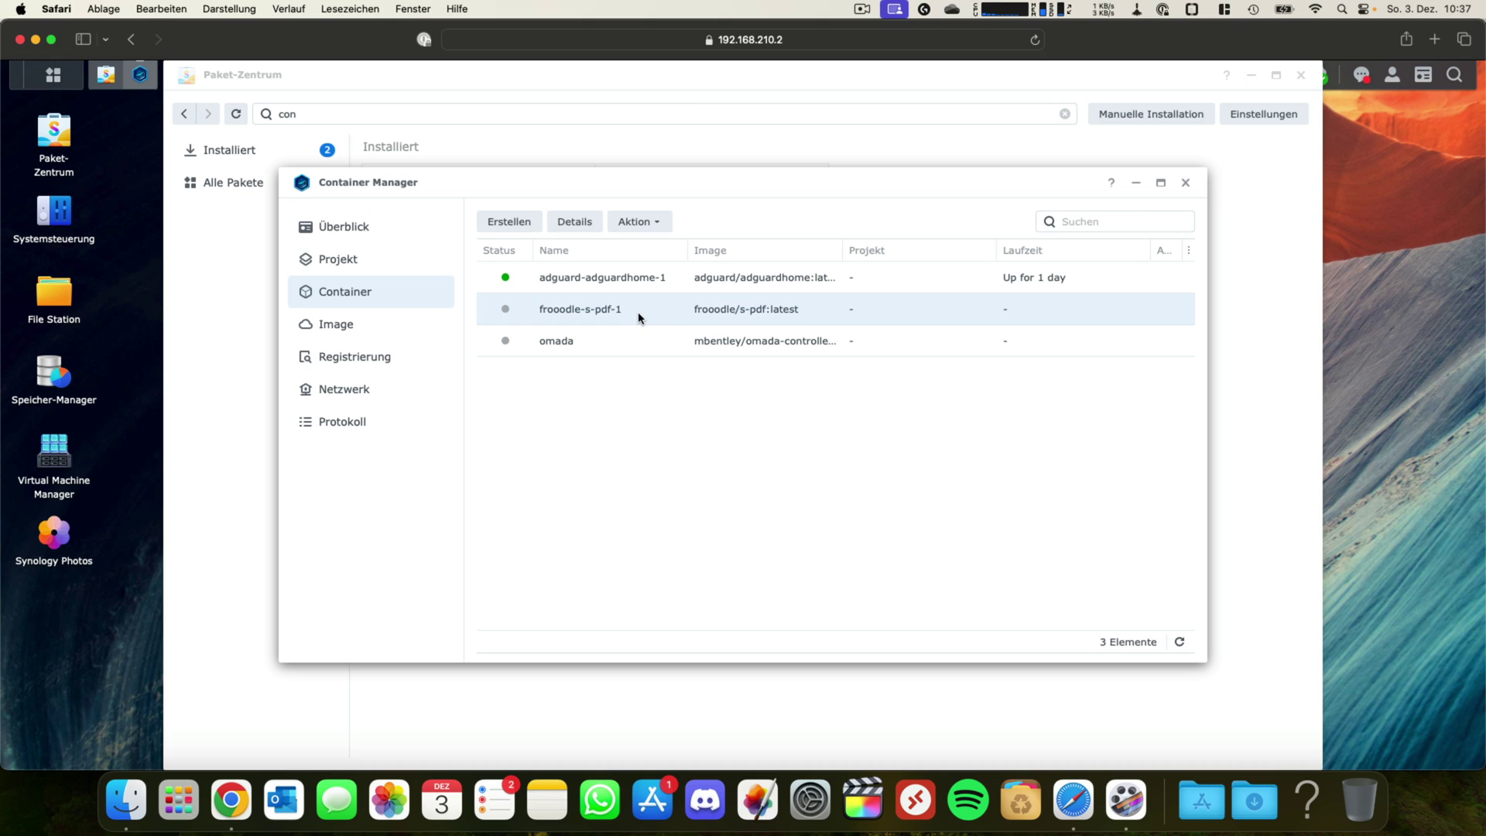
left_click(638, 225)
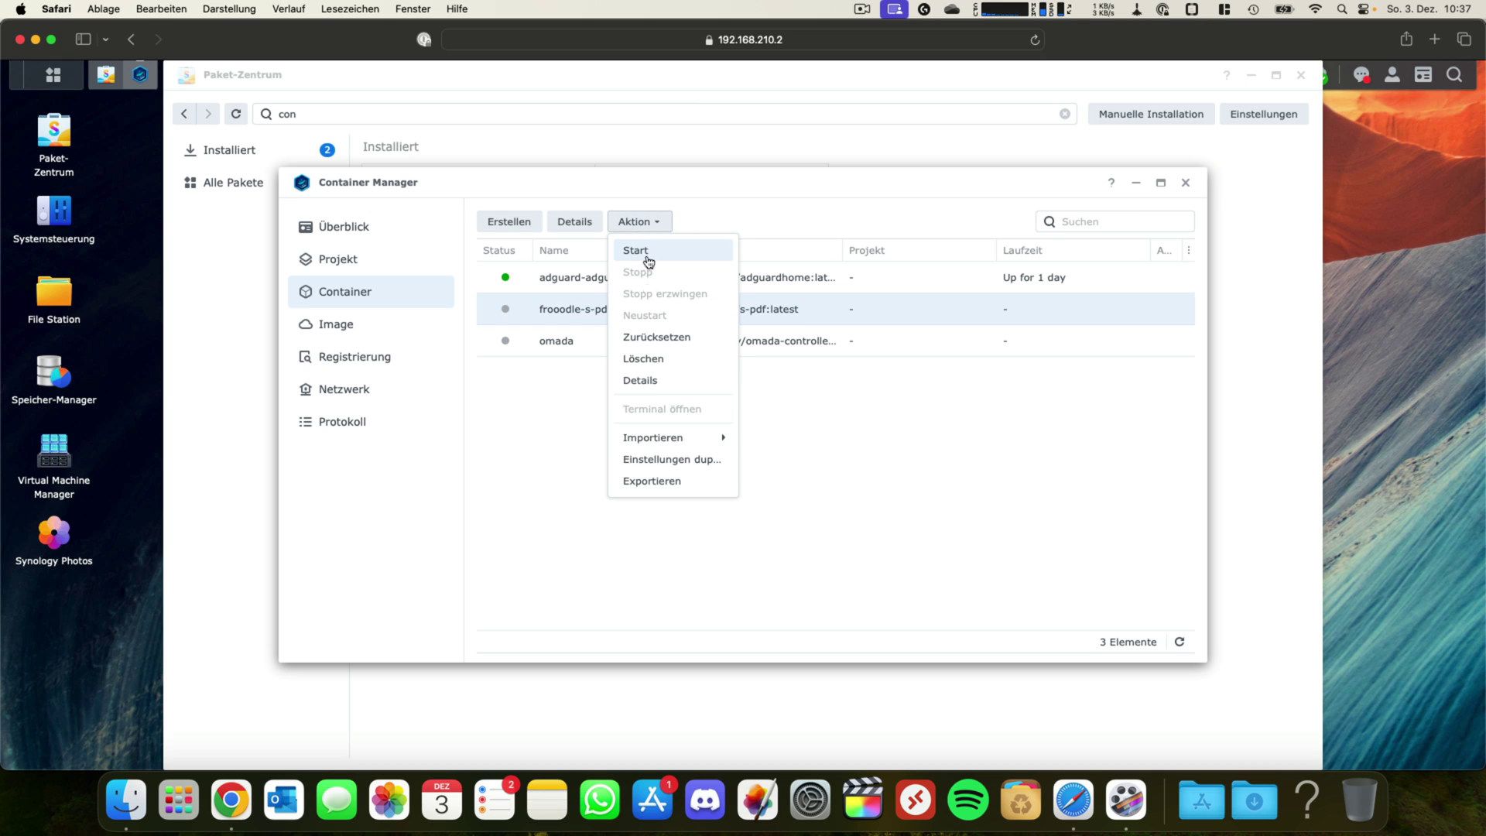
left_click(657, 361)
left_click(870, 461)
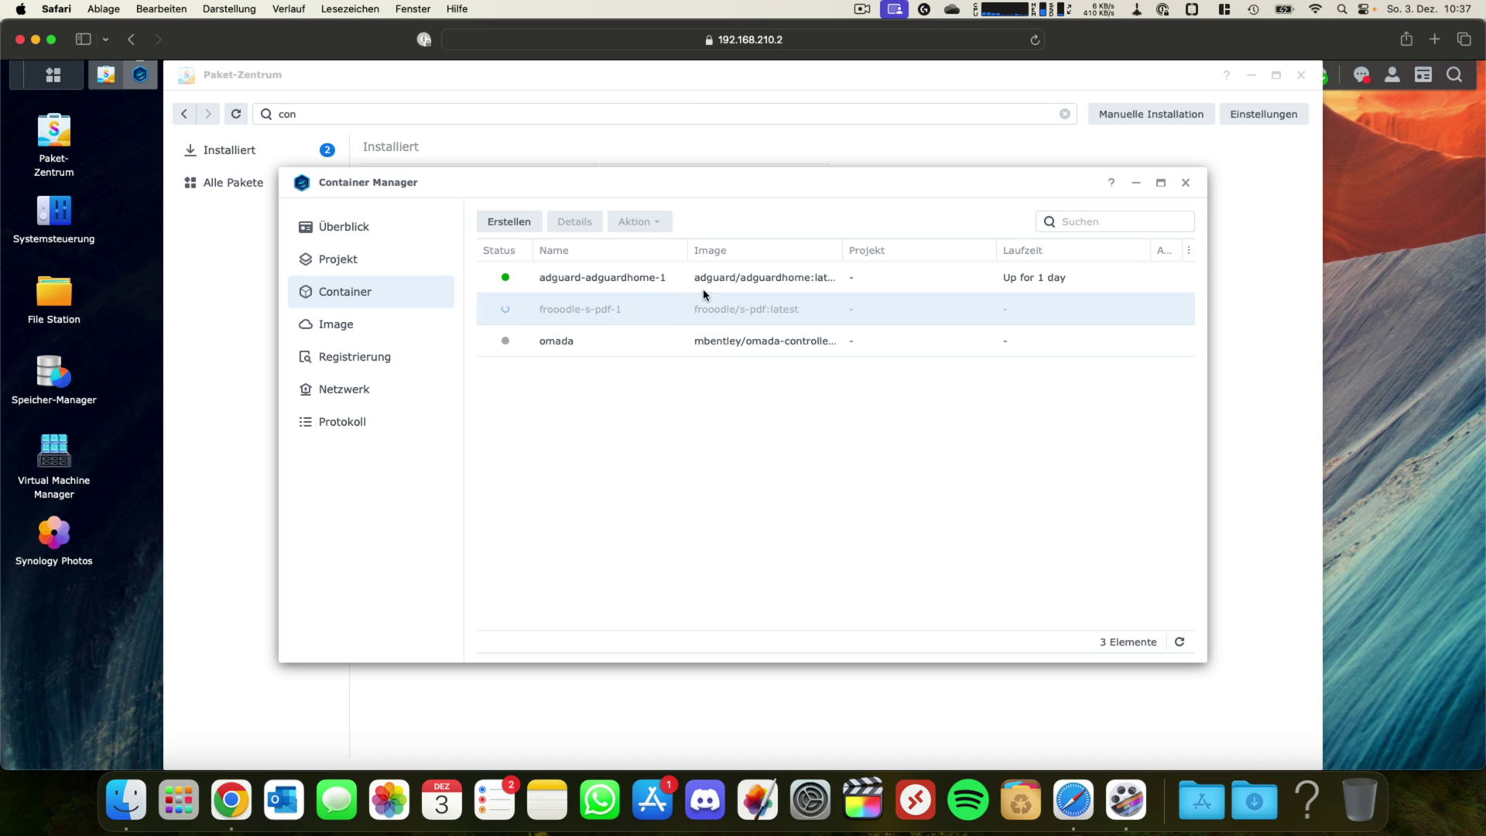
Search the image registry for "adgaurd", then clear the query and browse the available images
left_click(408, 336)
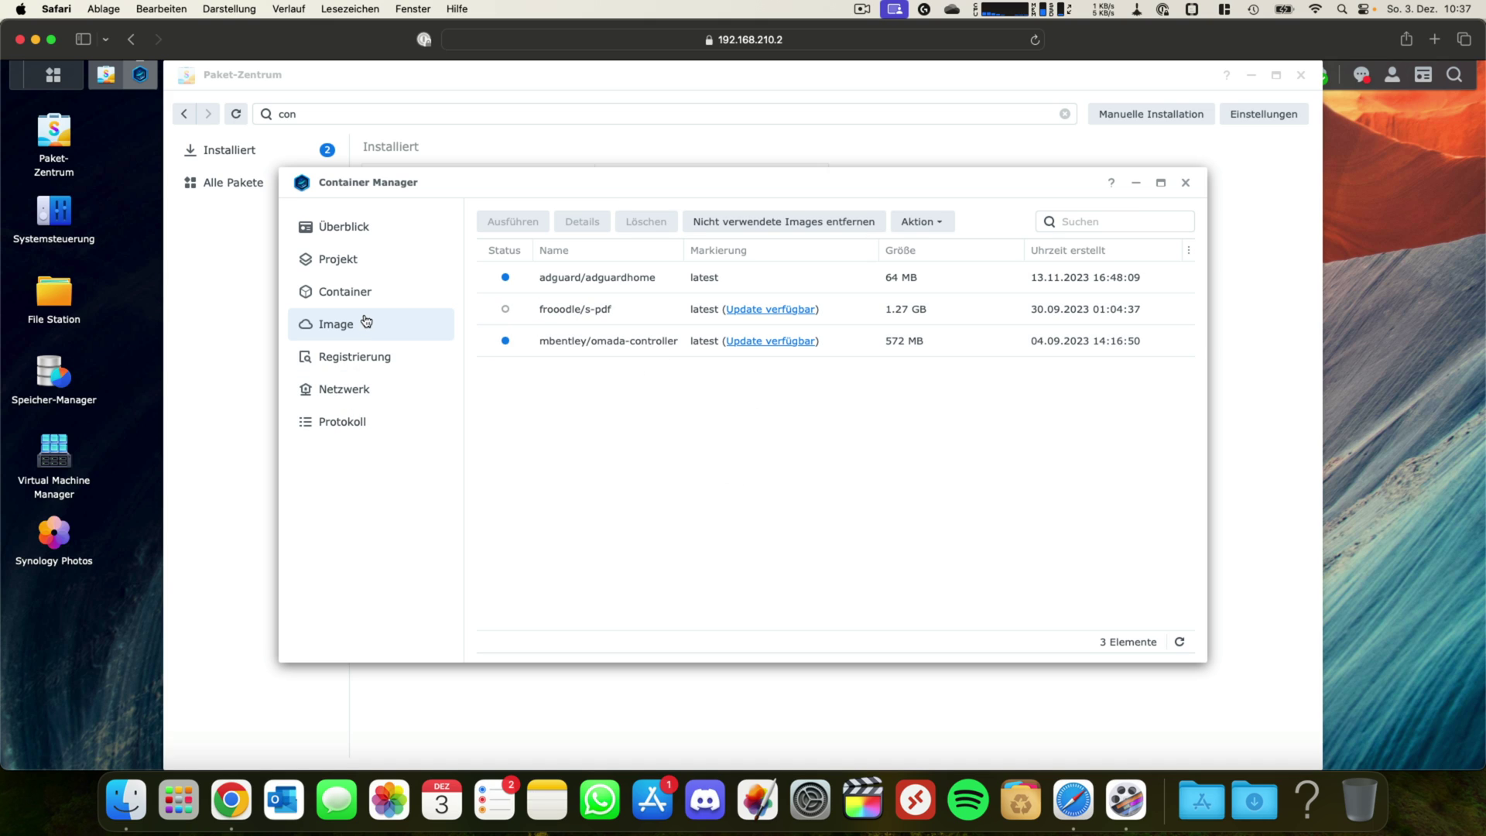
left_click(358, 358)
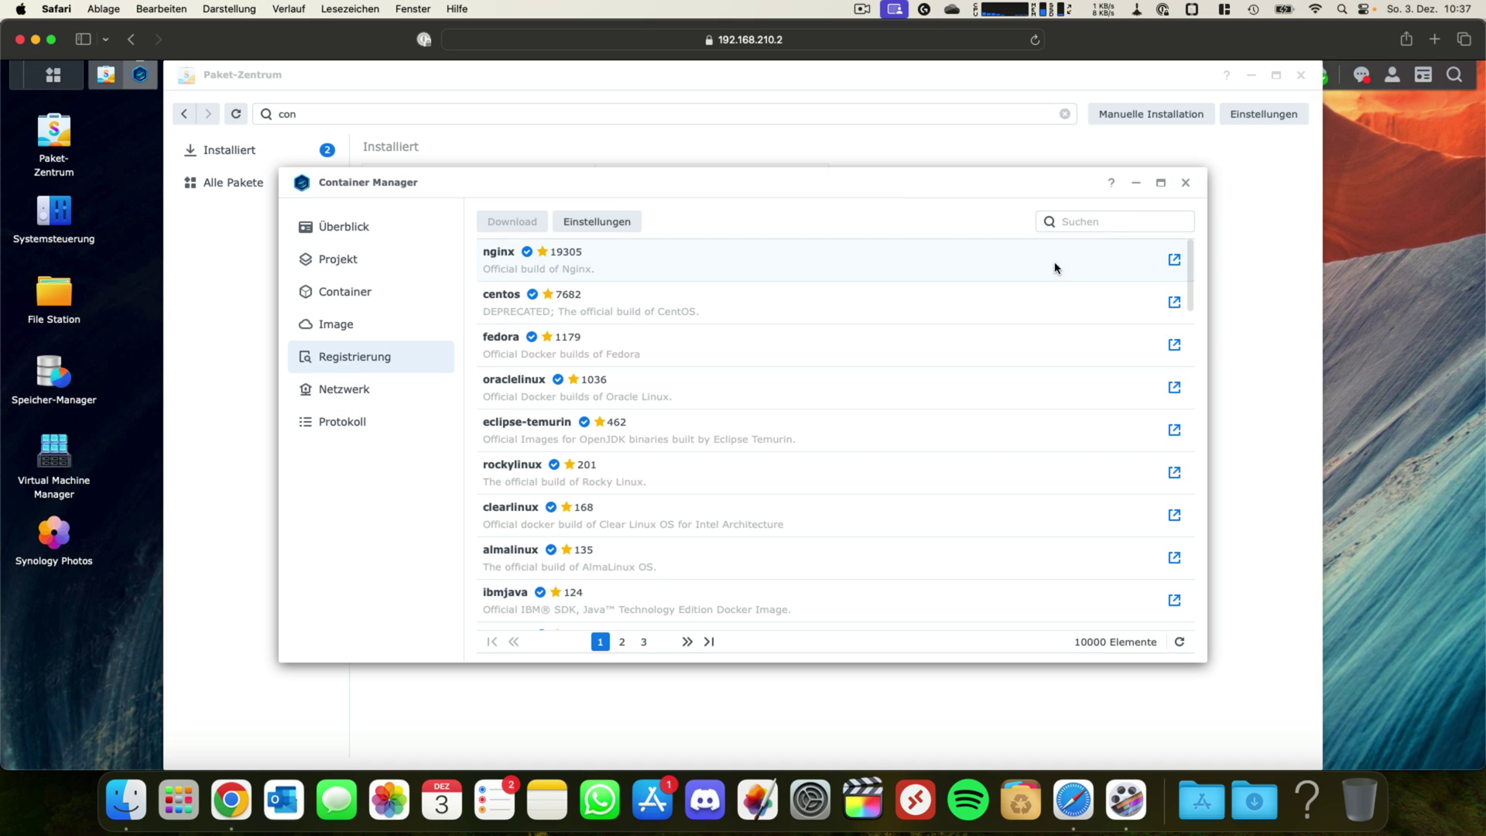
left_click(1108, 226)
type("adgaurd")
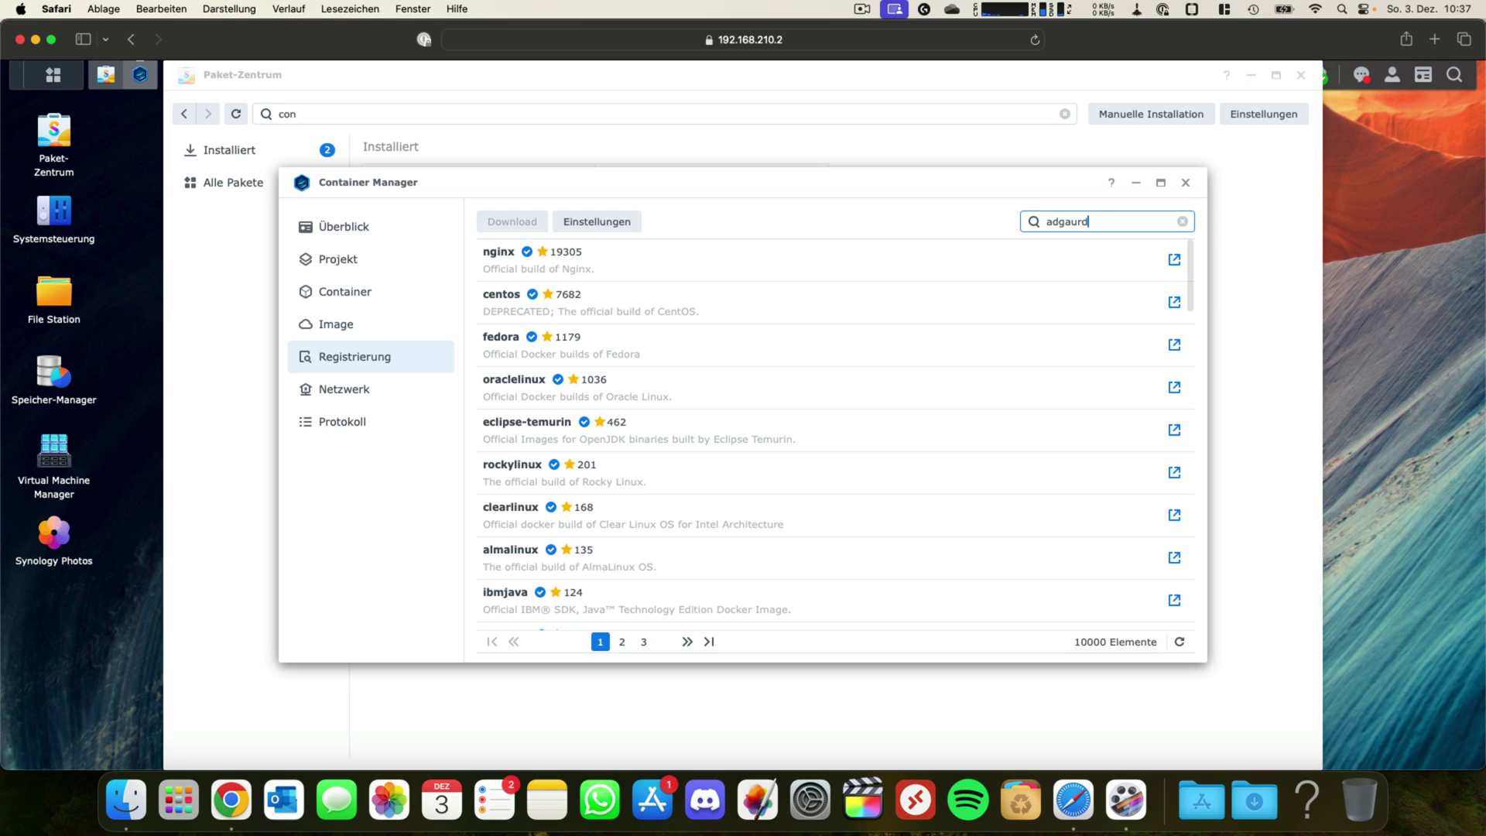
key("Return")
key("BackSpace")
key("BackSpace")
key("BackSpace")
key("BackSpace")
key("BackSpace")
key("BackSpace")
key("BackSpace")
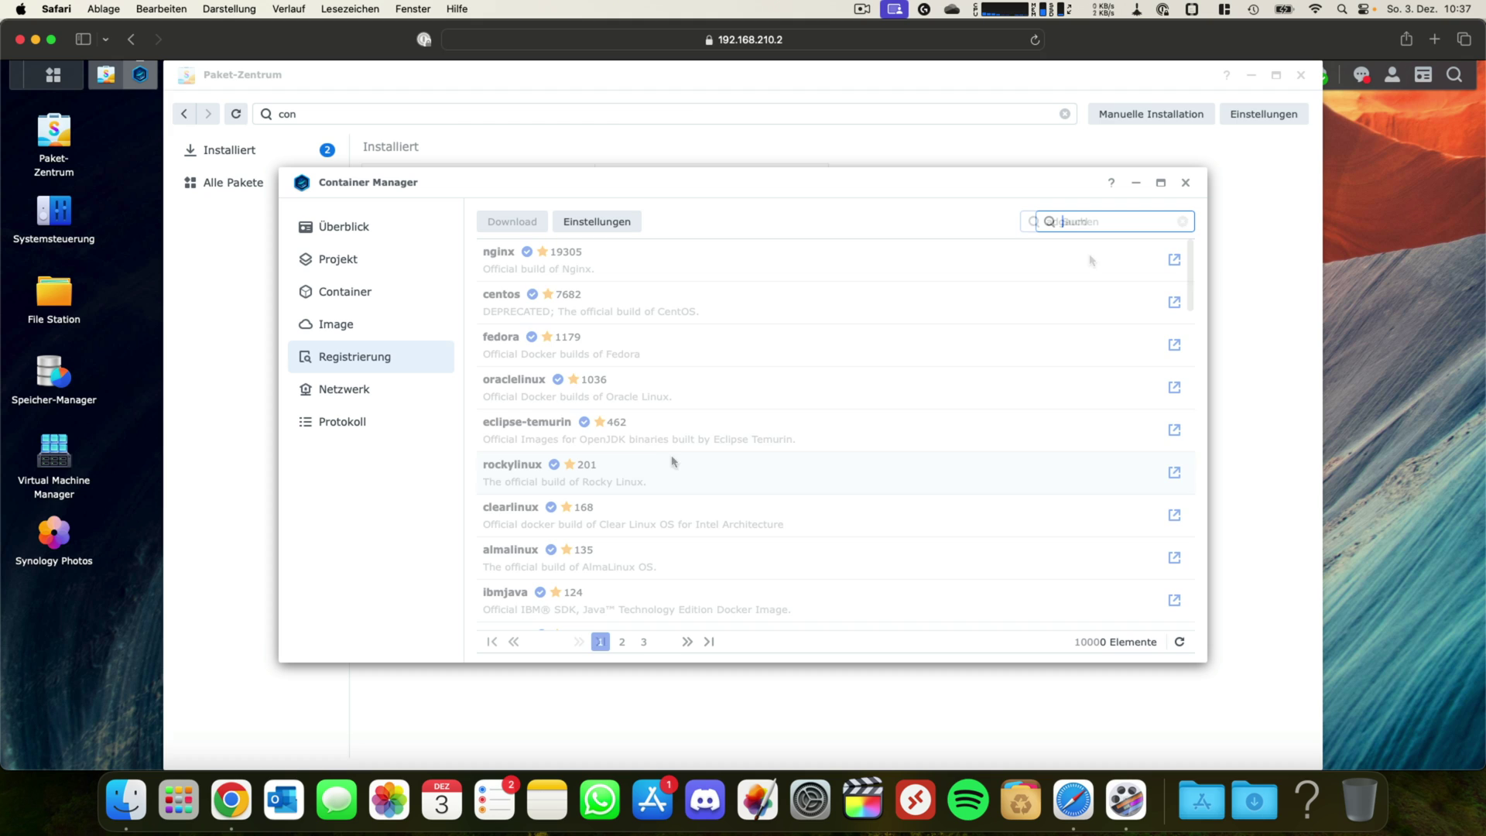
scroll(666, 456, "down", 15)
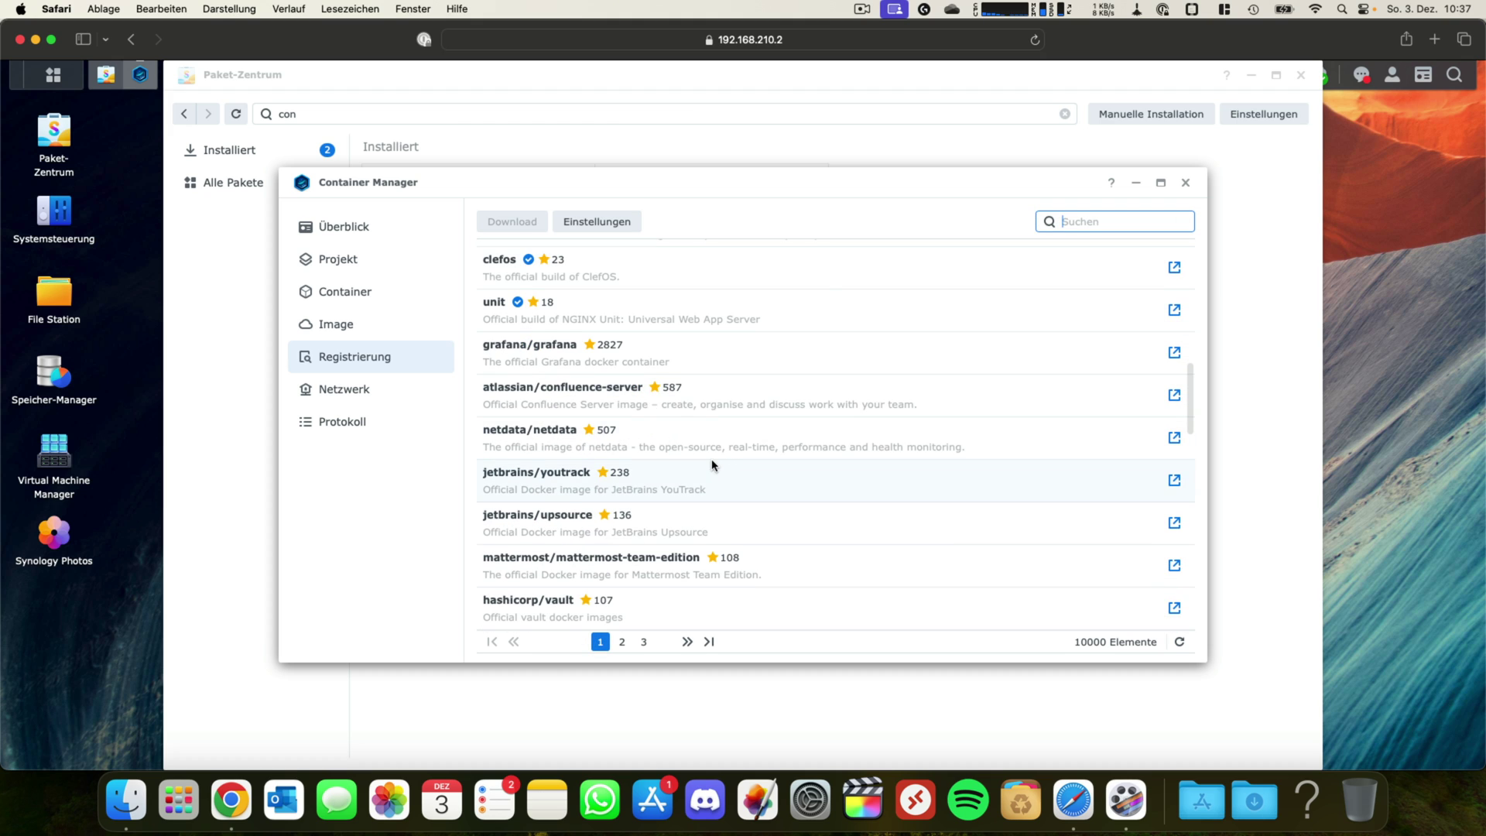
scroll(697, 449, "up", 10)
Start creating a new container based on the adguard/adguardhome:latest image
left_click(369, 325)
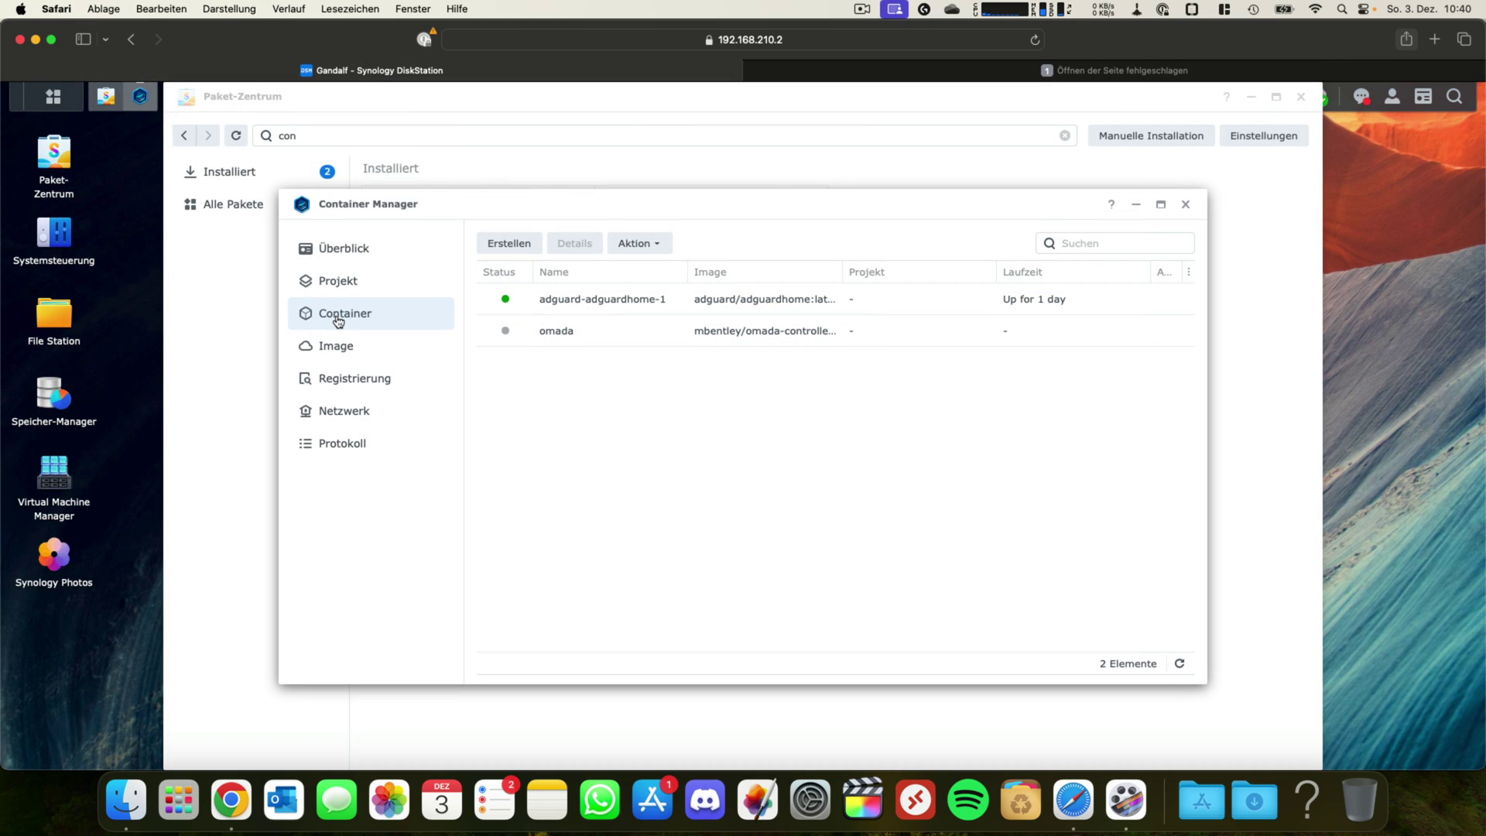
left_click(512, 243)
left_click(718, 319)
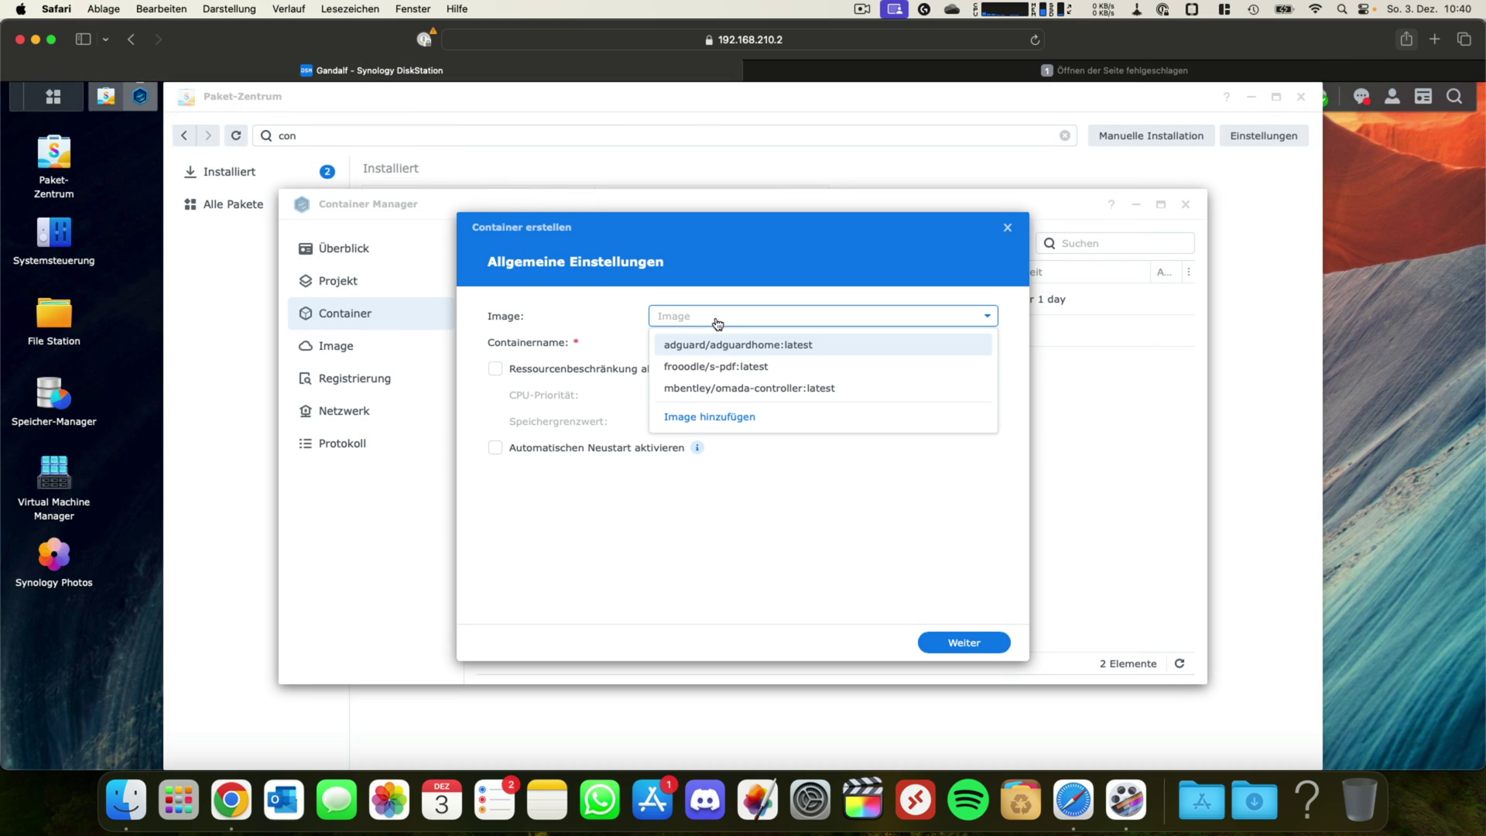
left_click(730, 345)
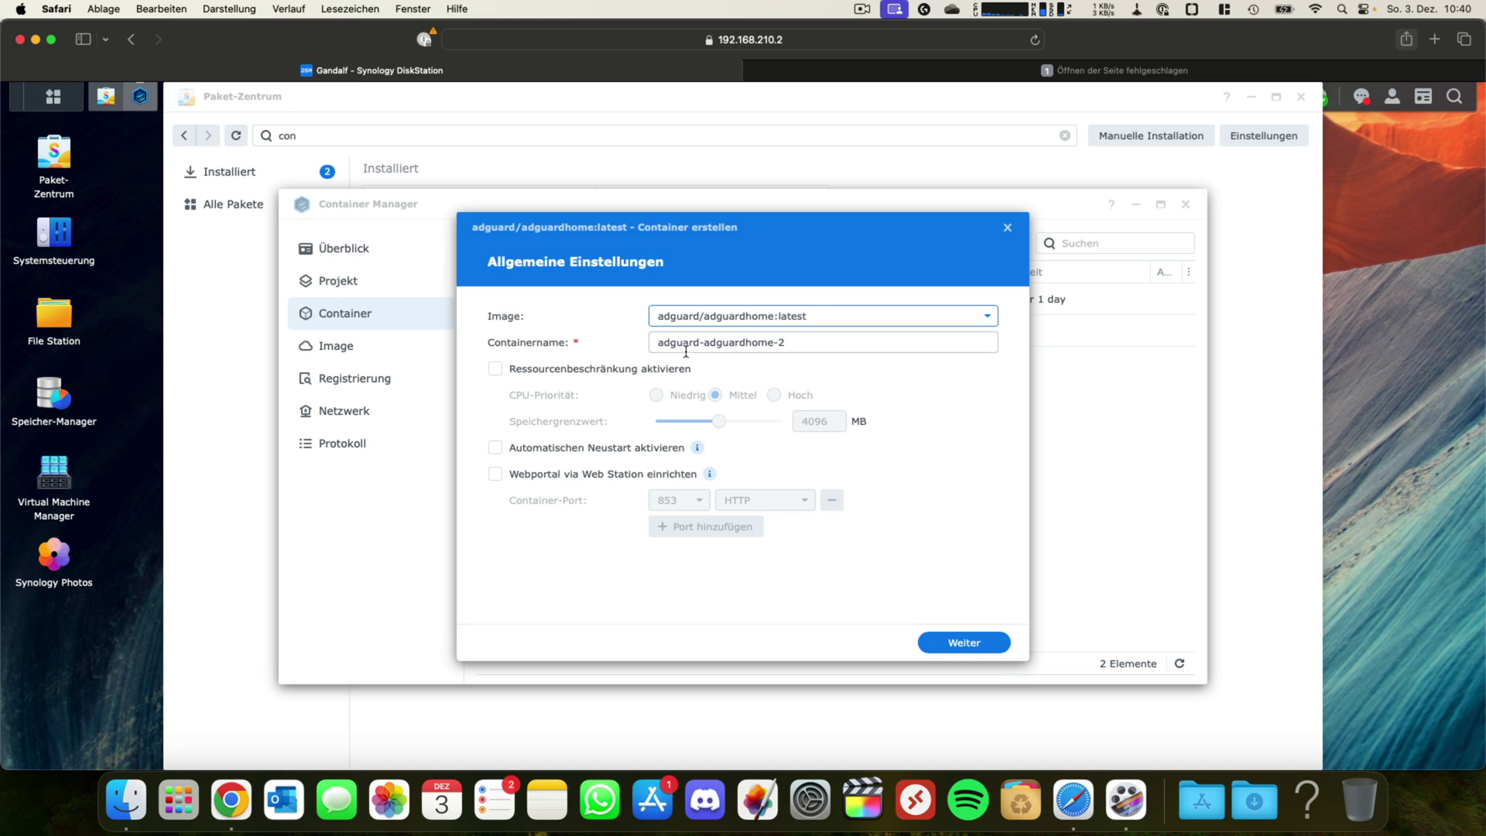
Enable resource limitation and automatic restart for the new container and continue to the advanced settings
left_click(495, 369)
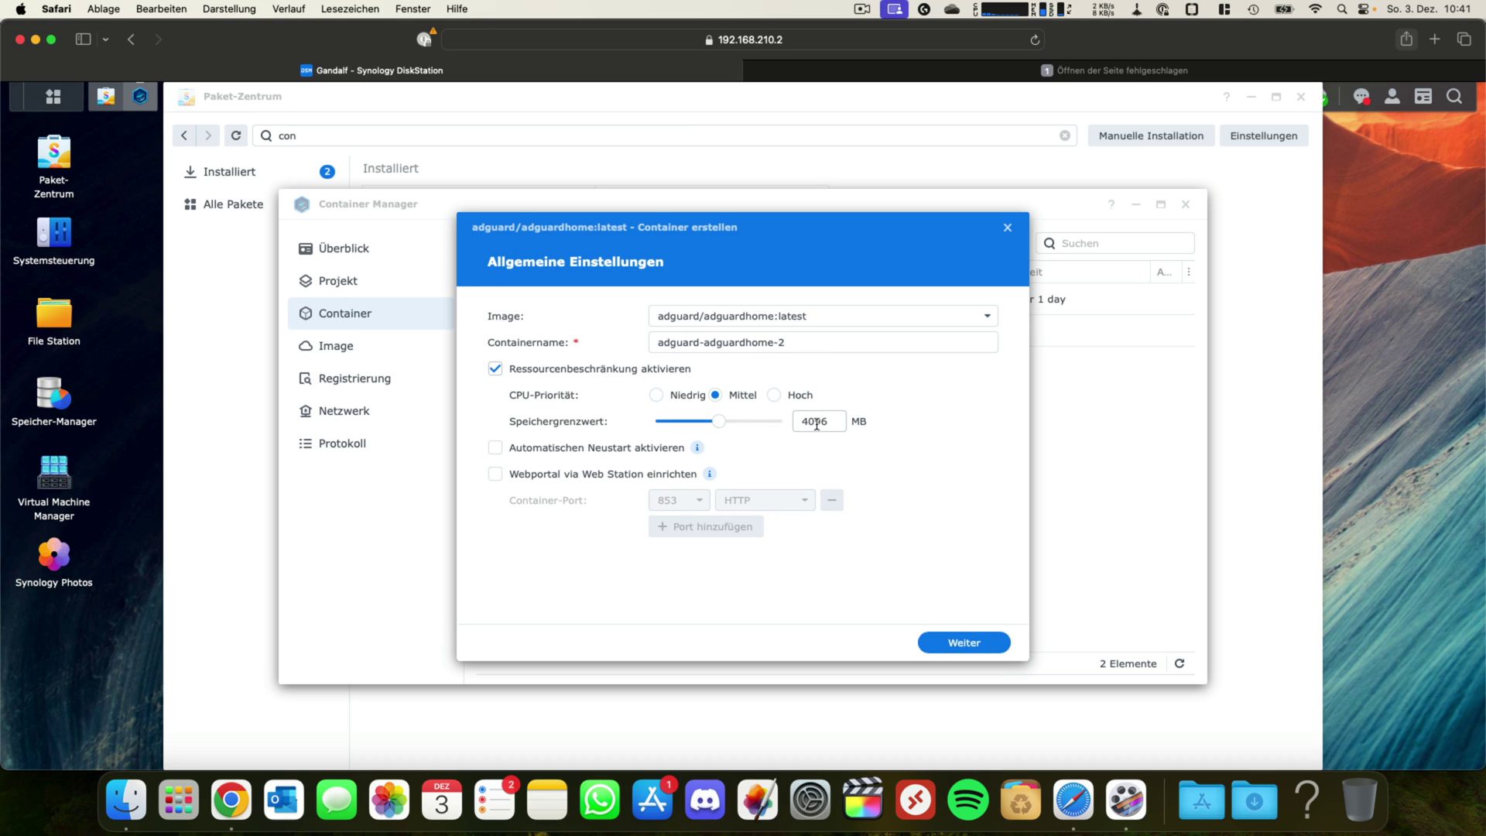
left_click(495, 447)
left_click(966, 642)
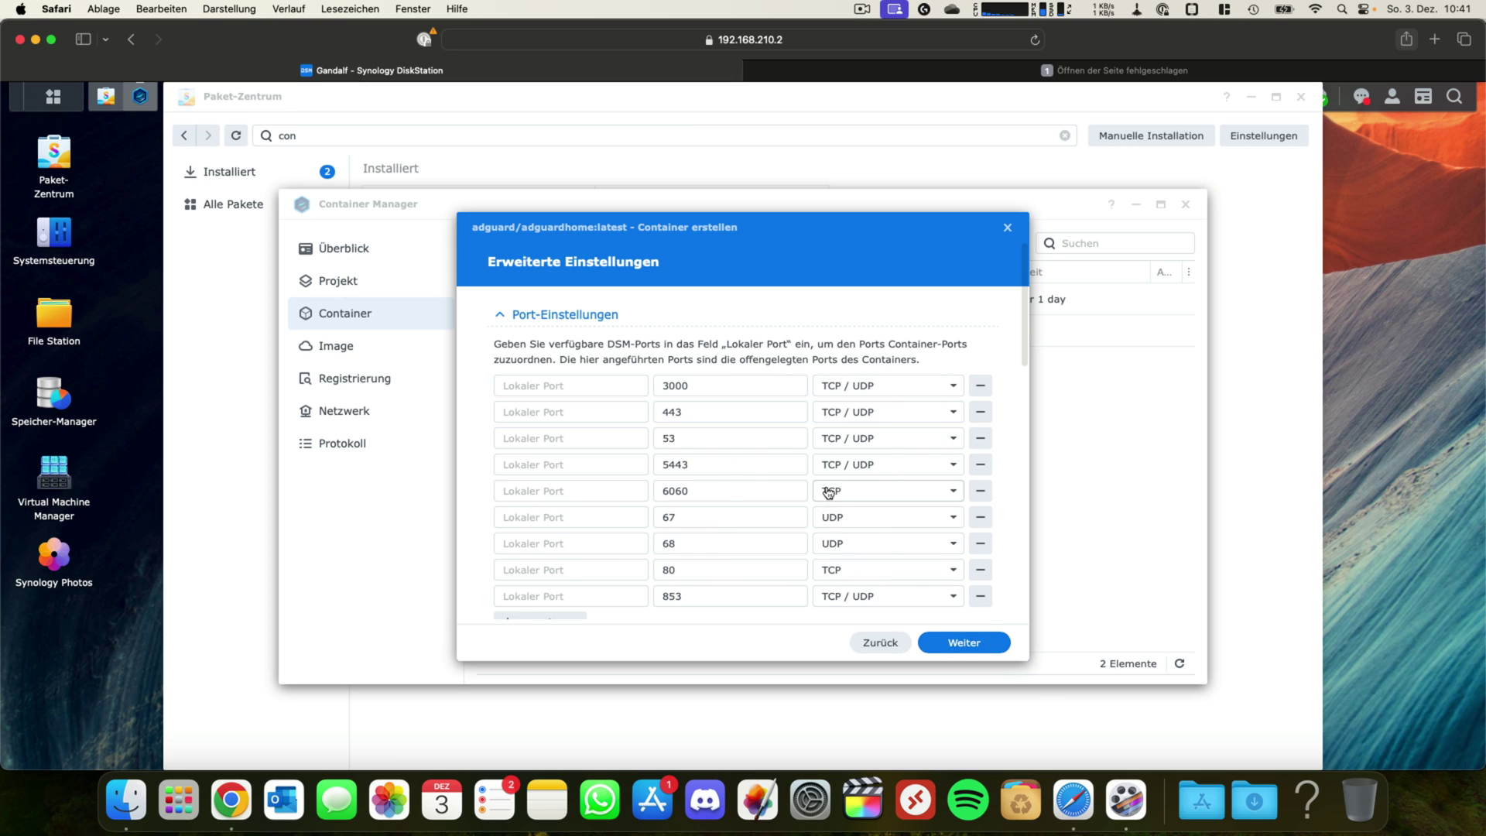
Set the first container port to 3001, connect the container to the host network and continue to the summary
left_click(707, 383)
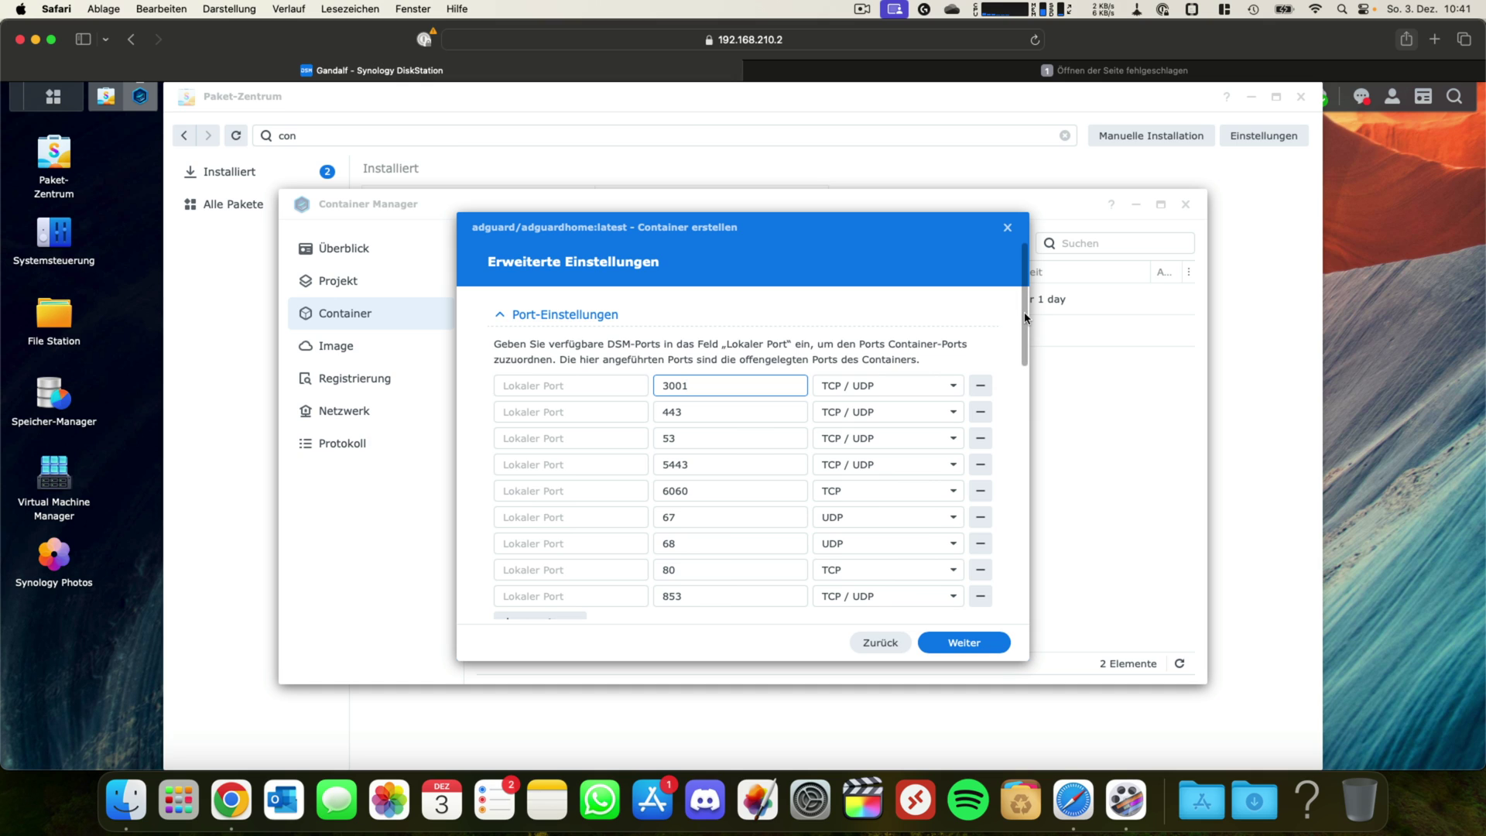
left_click_drag(1024, 320, 1026, 545)
left_click(765, 415)
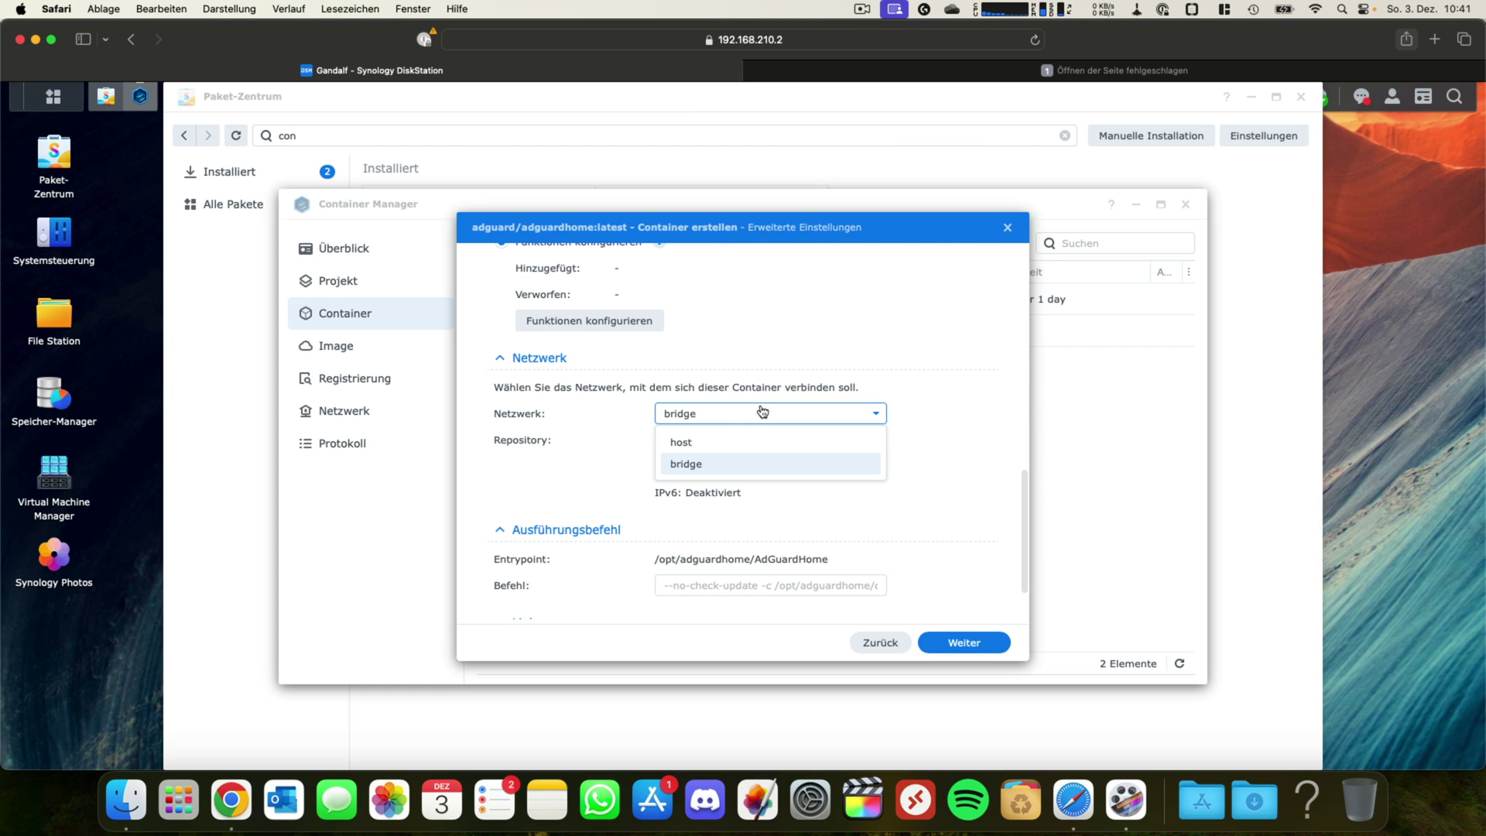
left_click(695, 442)
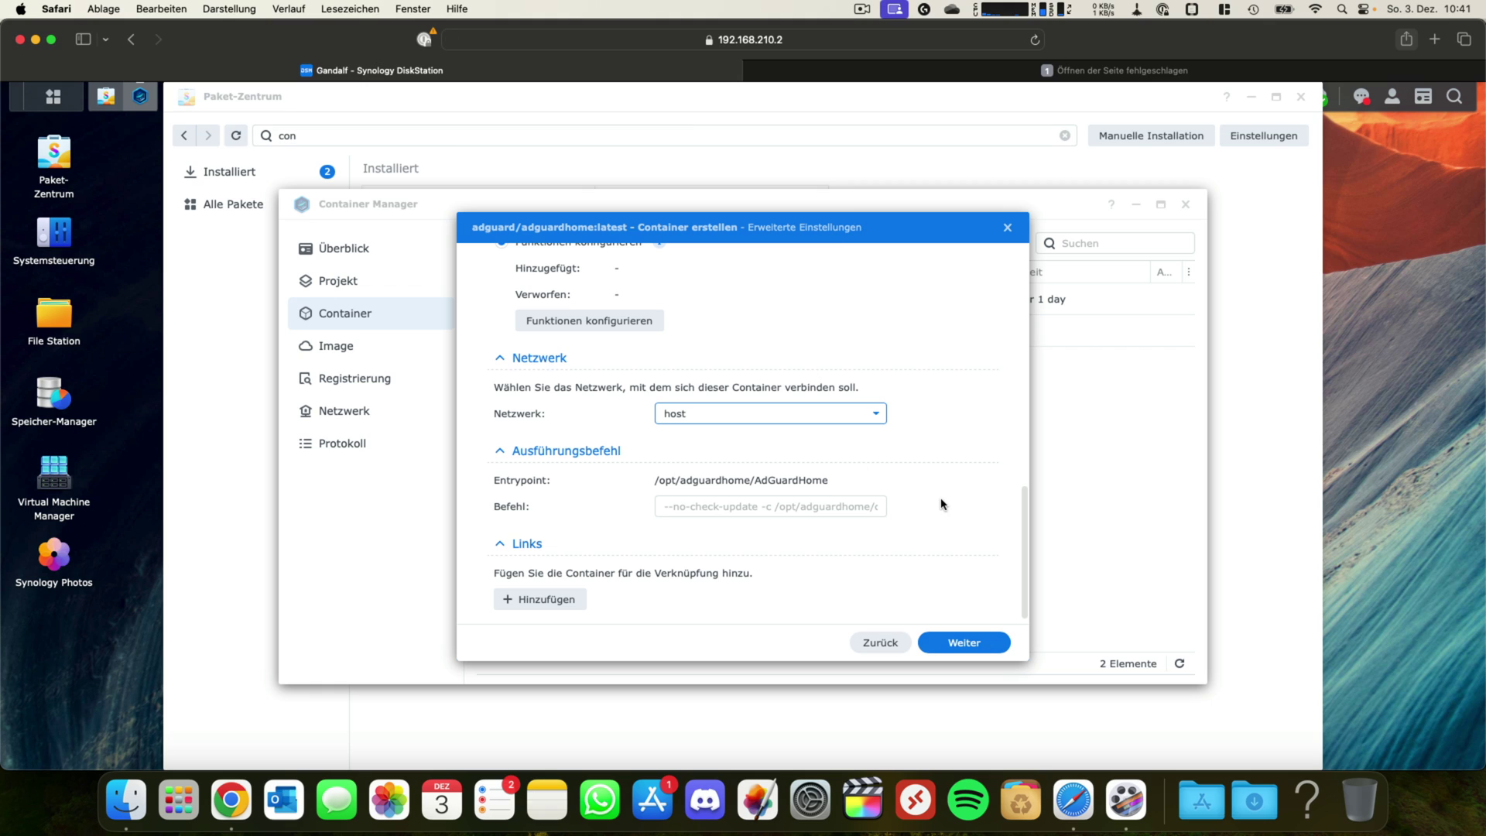
scroll(966, 492, "down", 1)
left_click(964, 642)
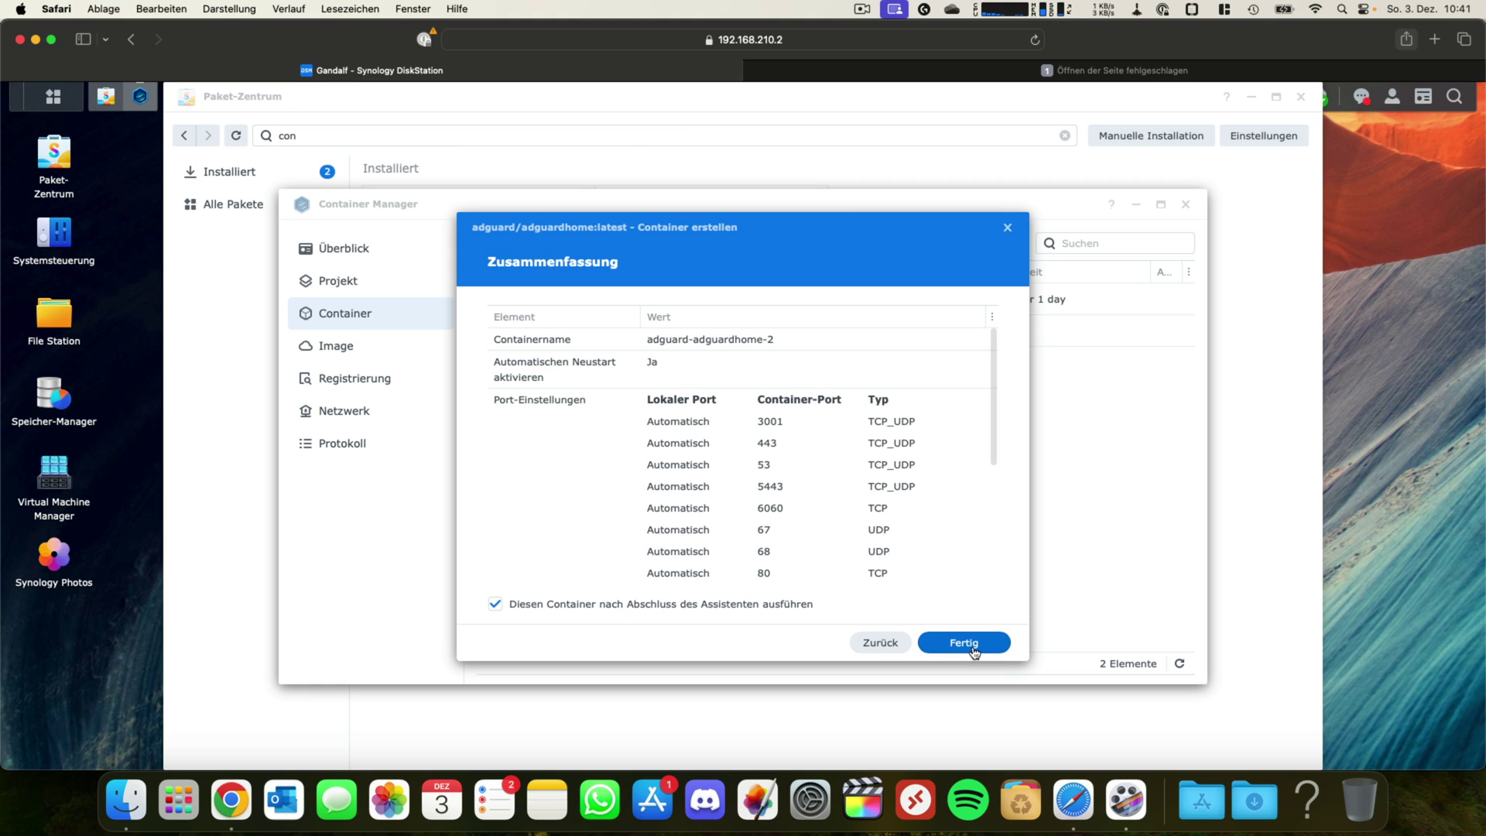
Review the container summary and finish creating adguard-adguardhome-2, with the container set to run on completion
scroll(696, 487, "down", 5)
scroll(673, 495, "down", 1)
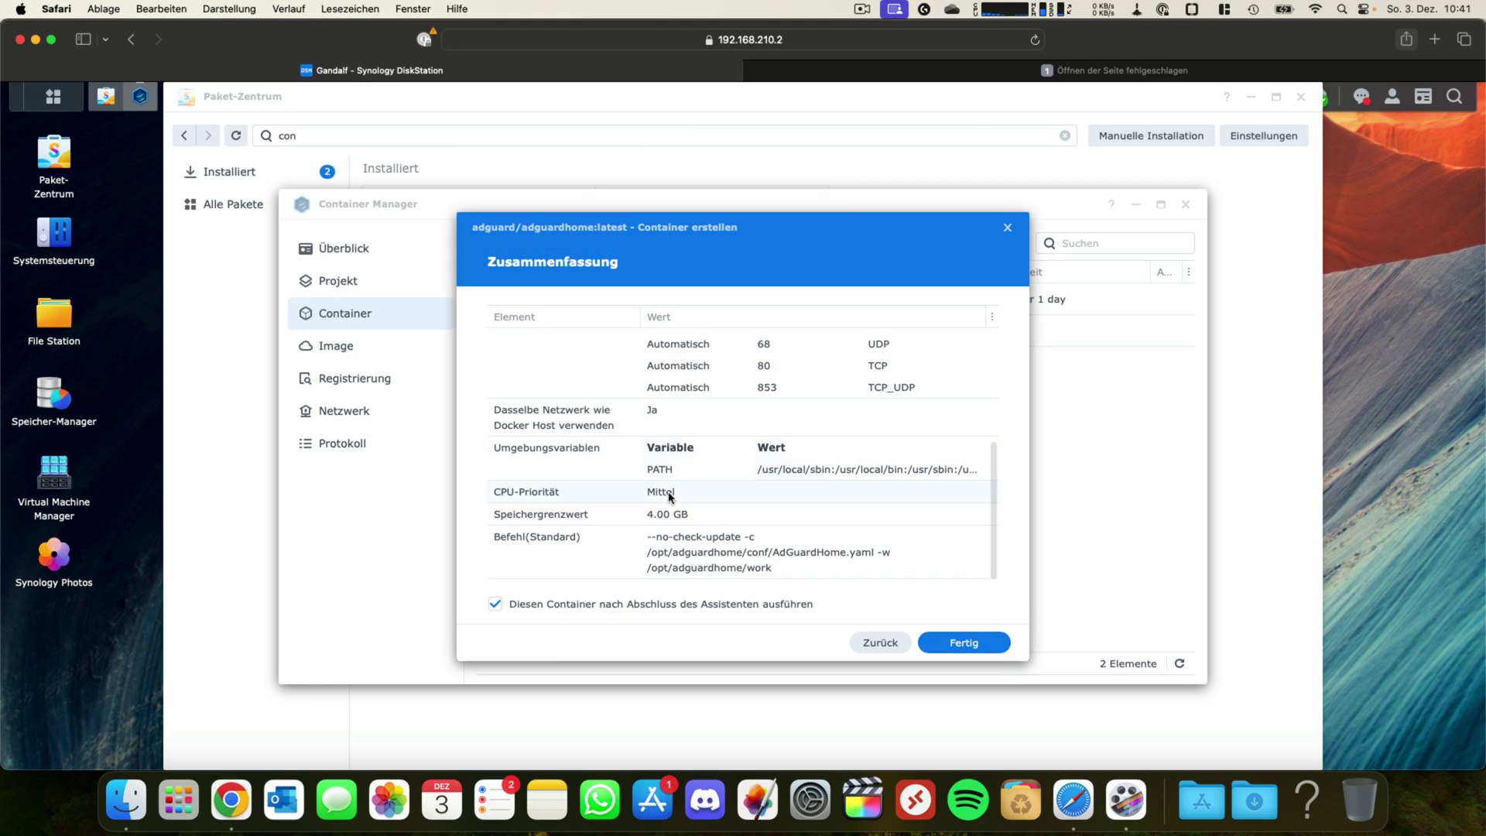
scroll(774, 534, "up", 10)
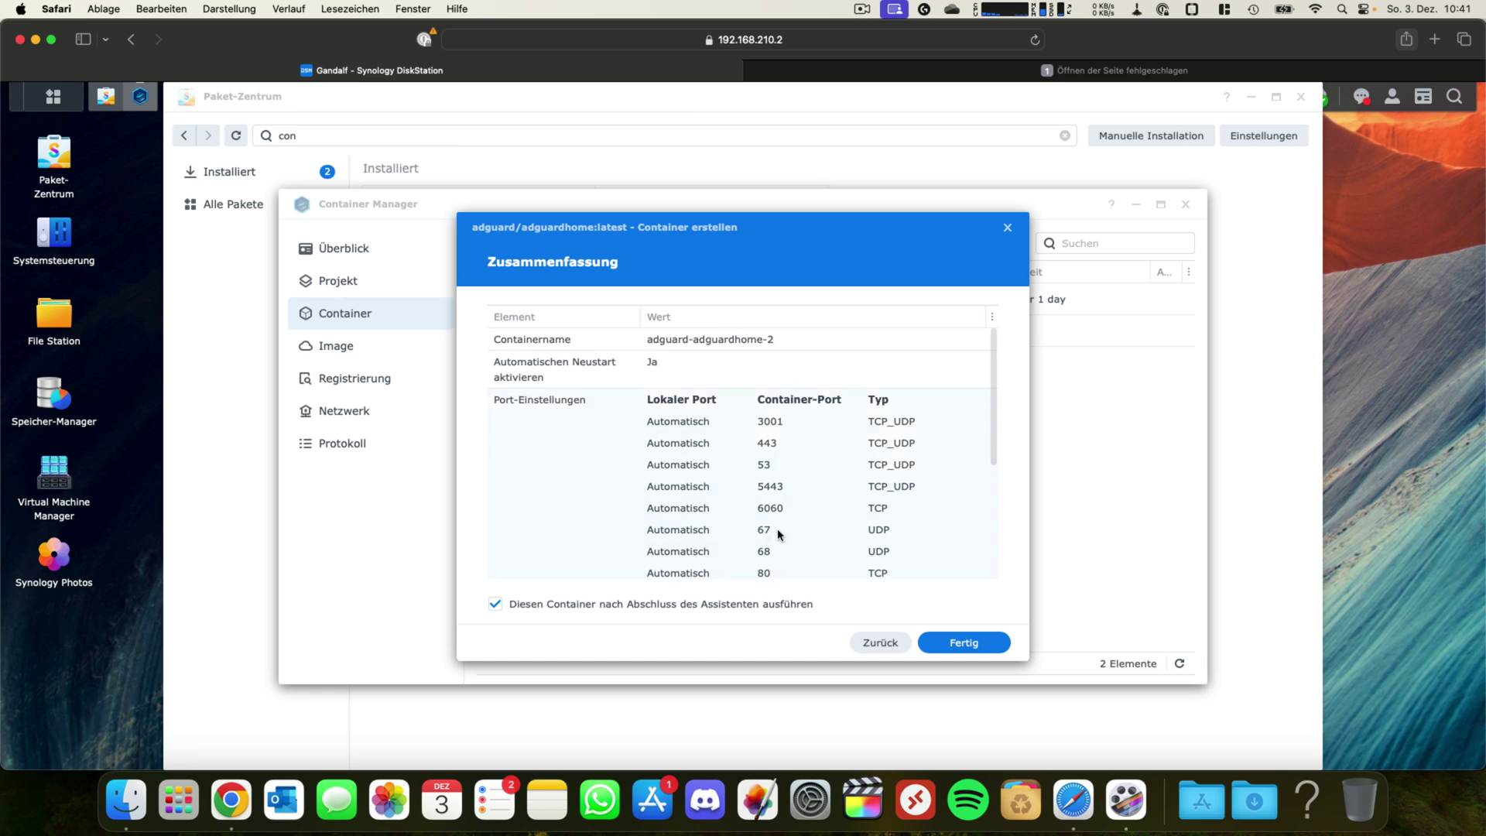
left_click(952, 648)
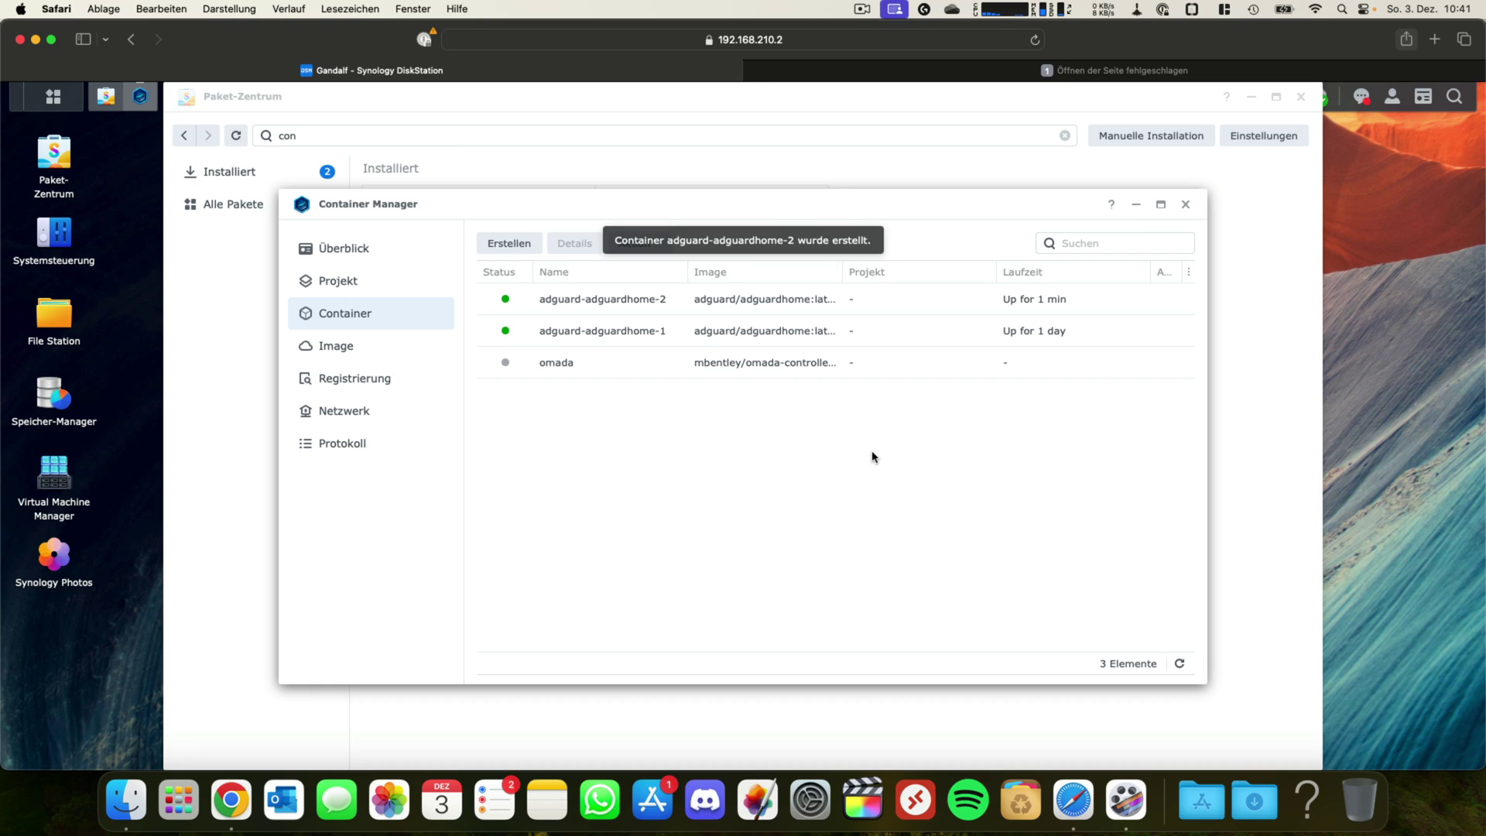
Open the details of the adguard-adguardhome-2 container and examine its log entries
left_click(927, 304)
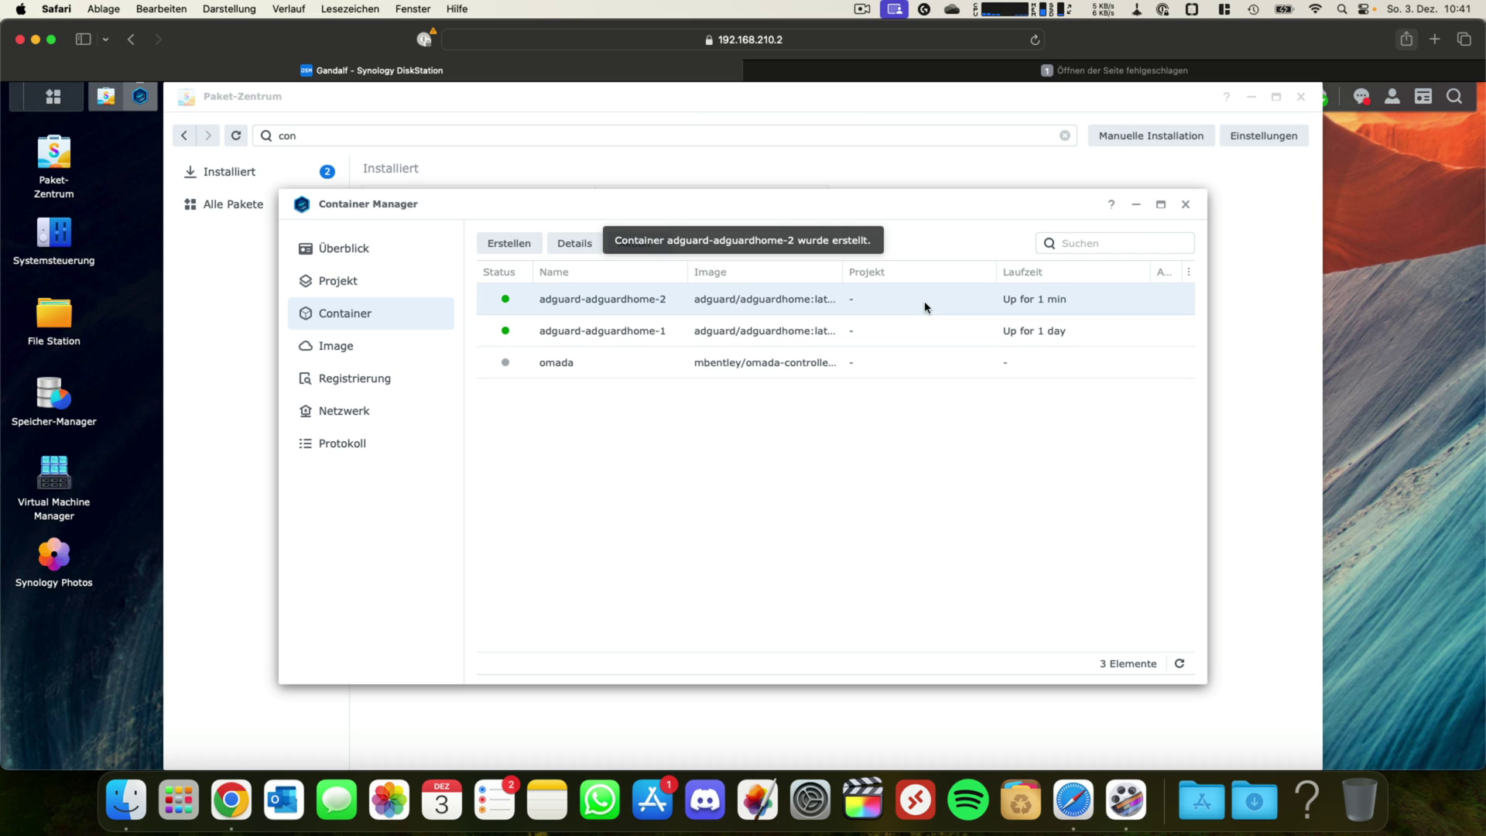
left_click(572, 243)
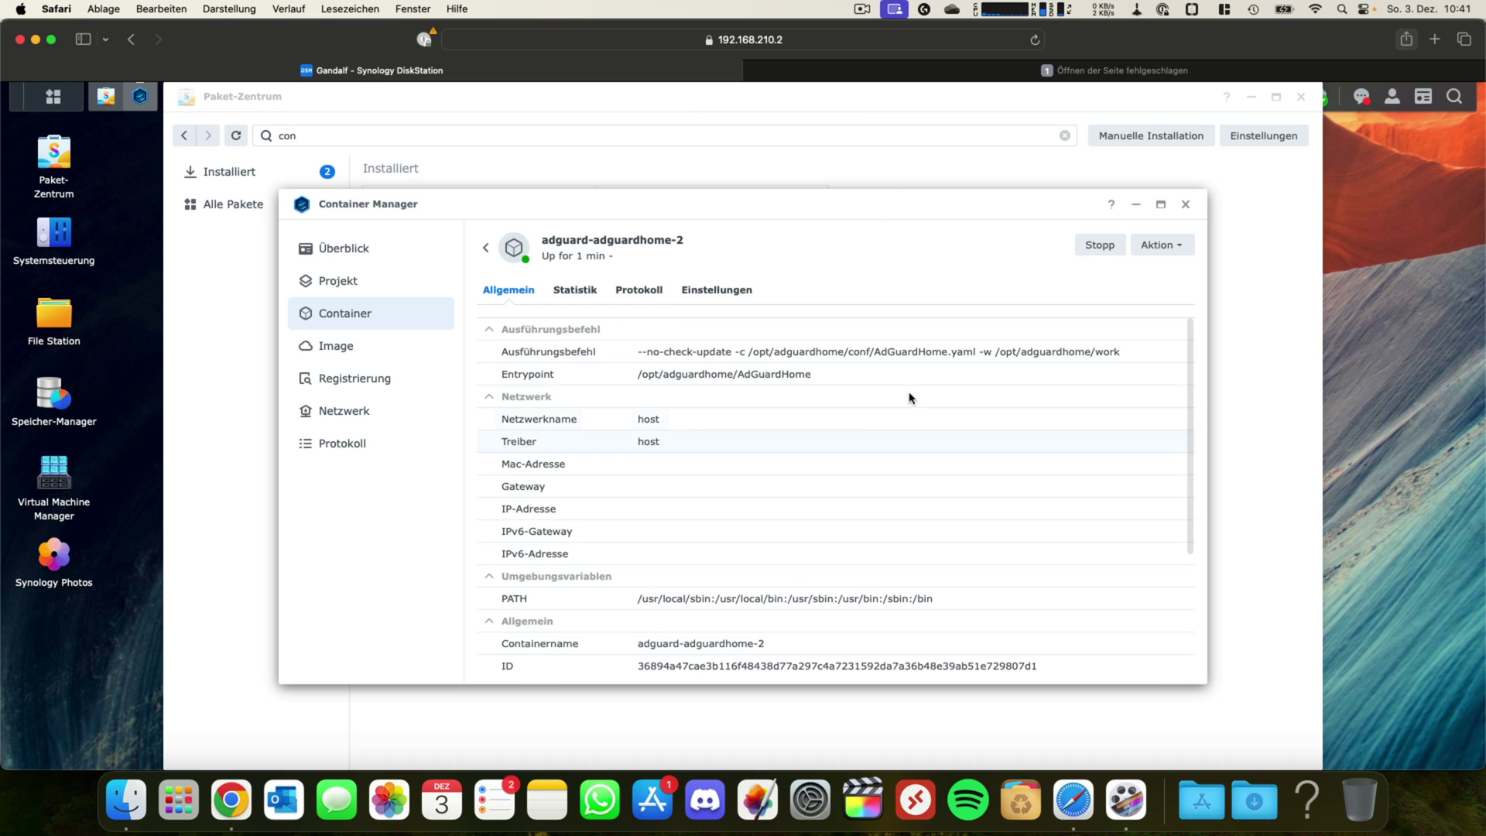
left_click(620, 299)
scroll(850, 541, "down", 5)
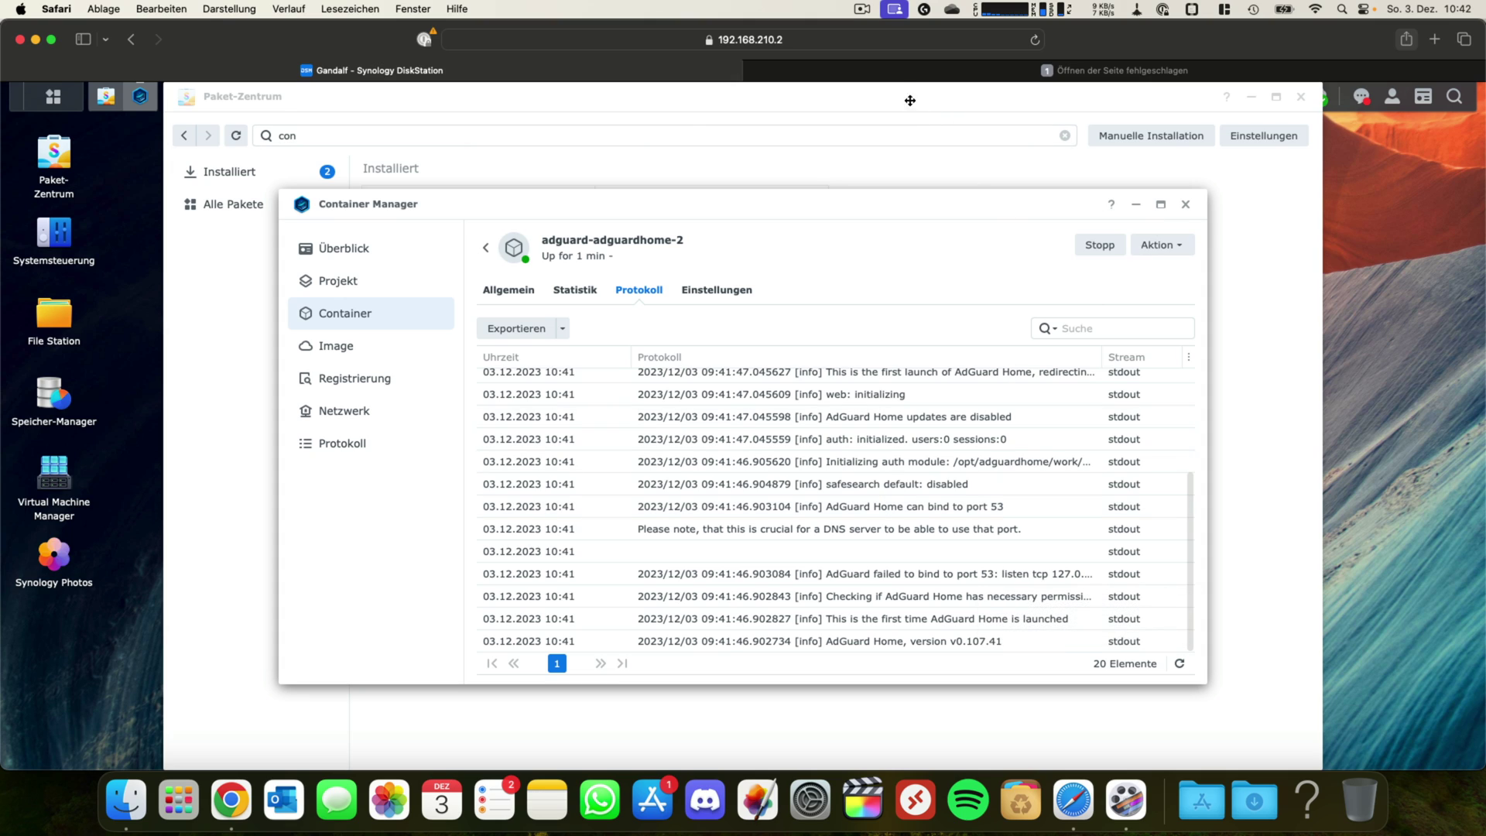
mouse_move(887, 77)
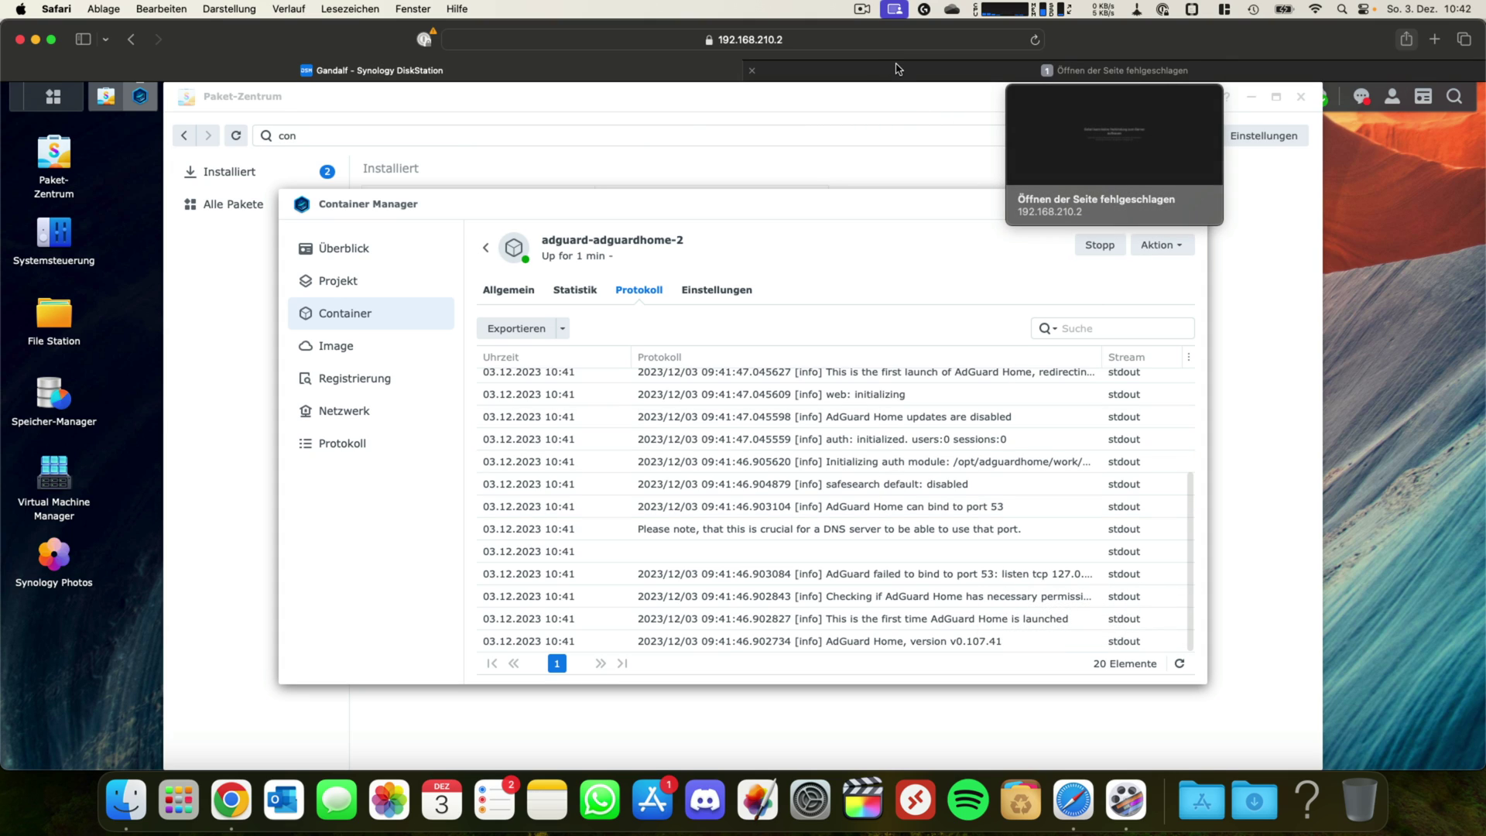
left_click(897, 69)
left_click(846, 40)
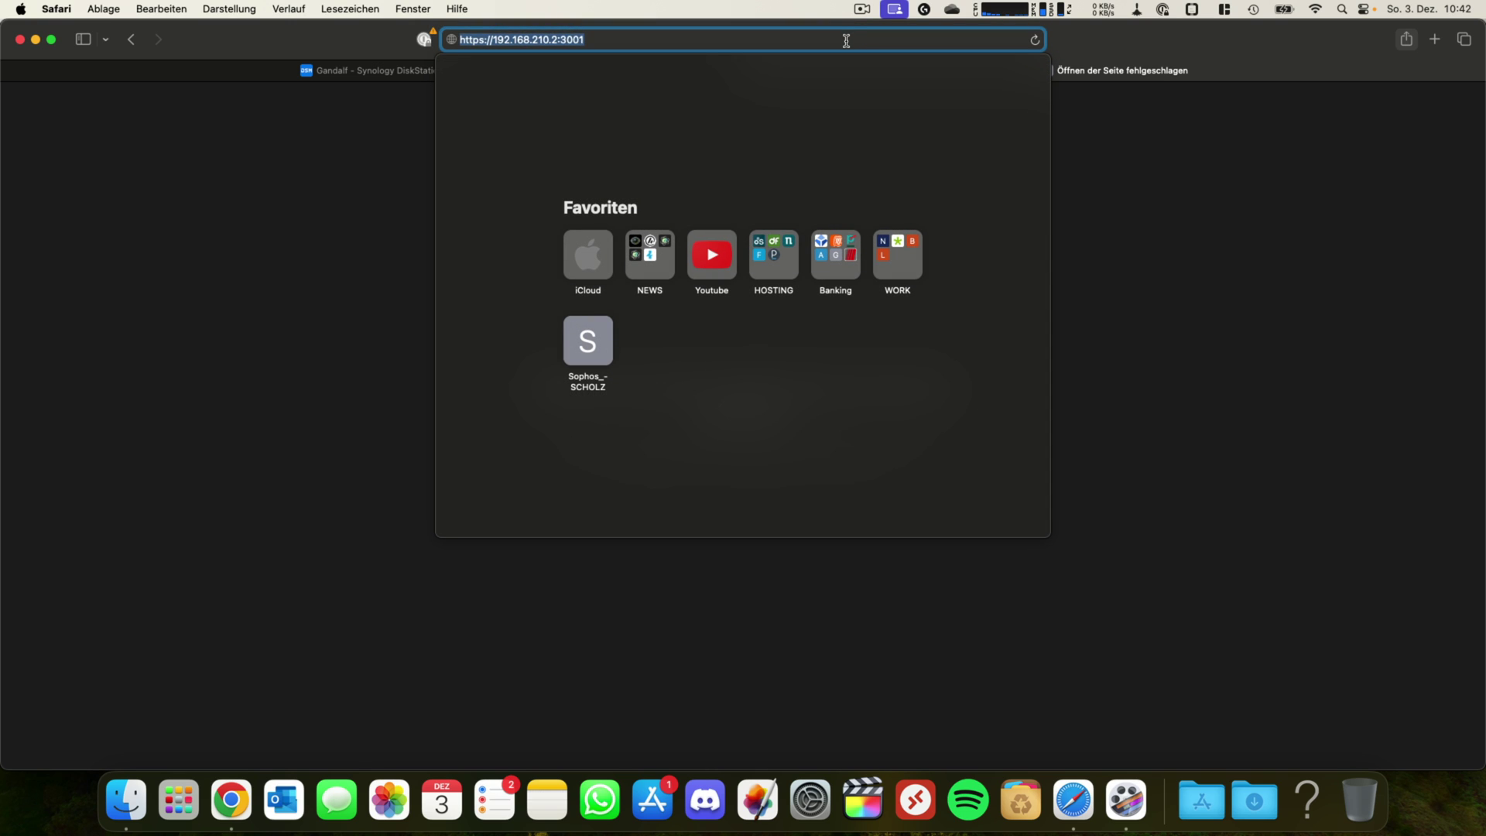
key("Return")
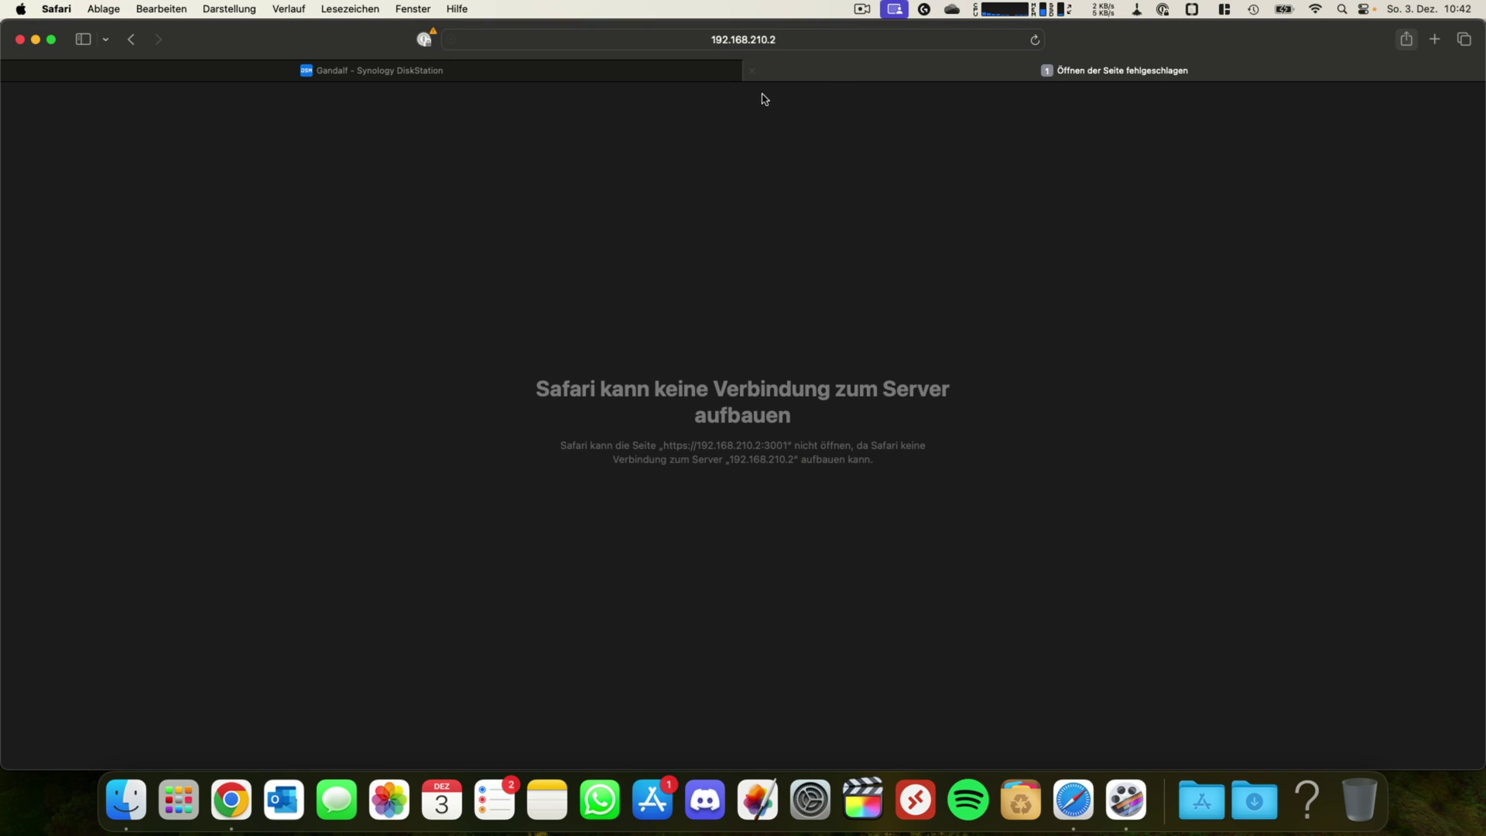
left_click(542, 76)
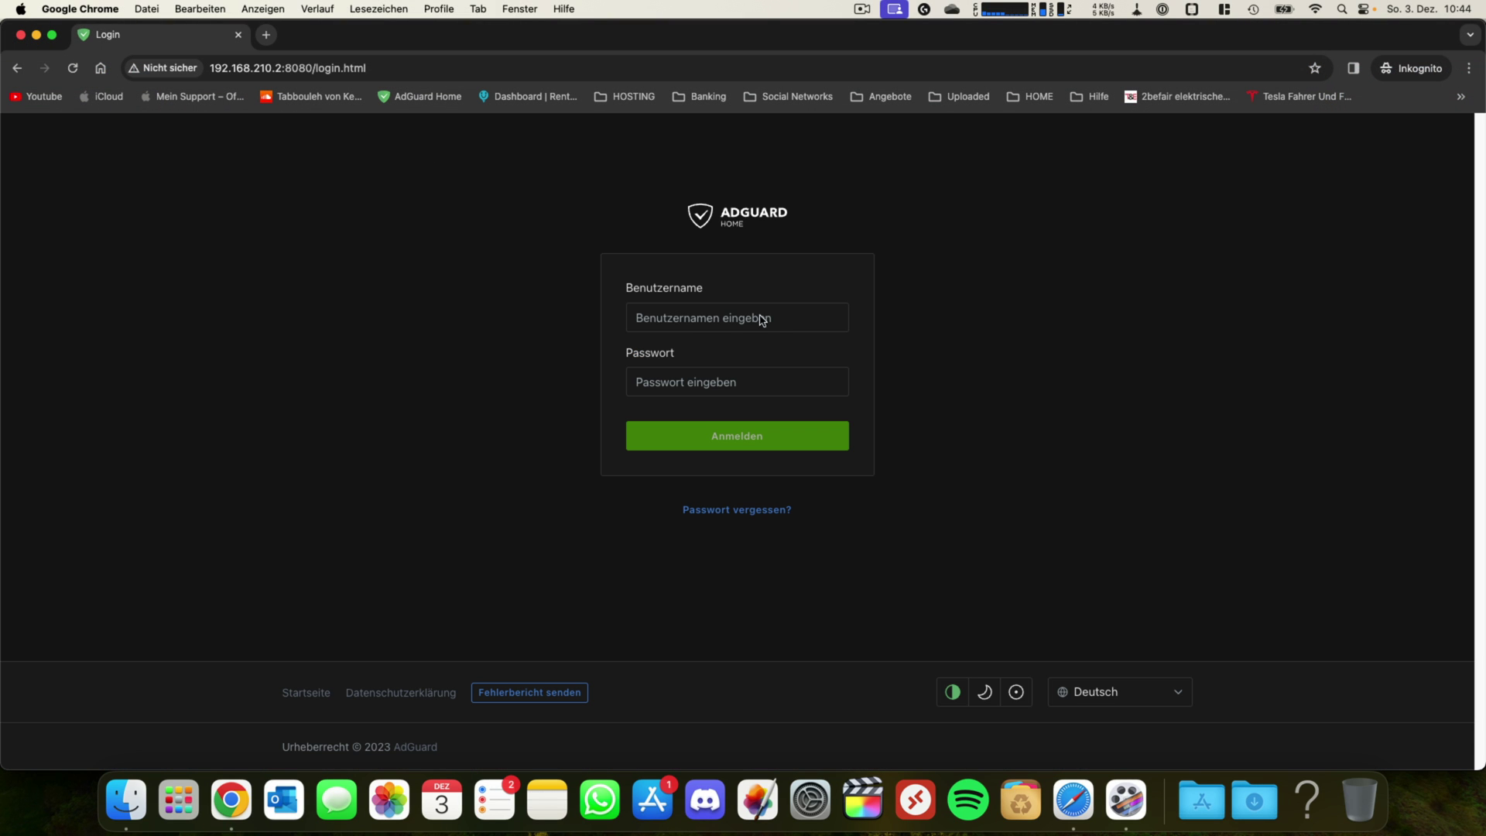
Sign in to AdGuard Home at 192.168.210.2:8080 in Chrome with the account's username and password
left_click(774, 320)
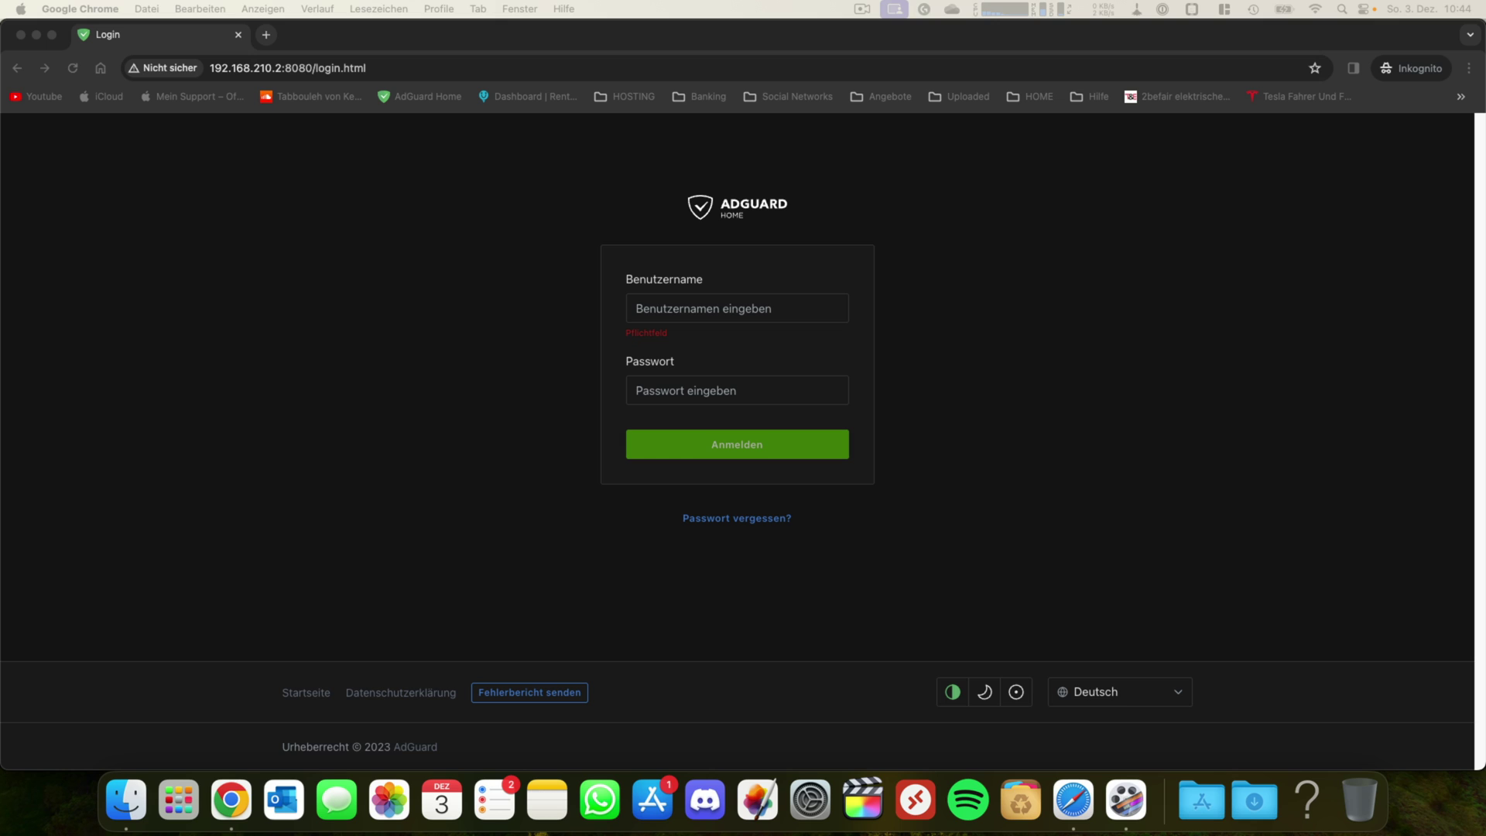
key("Return")
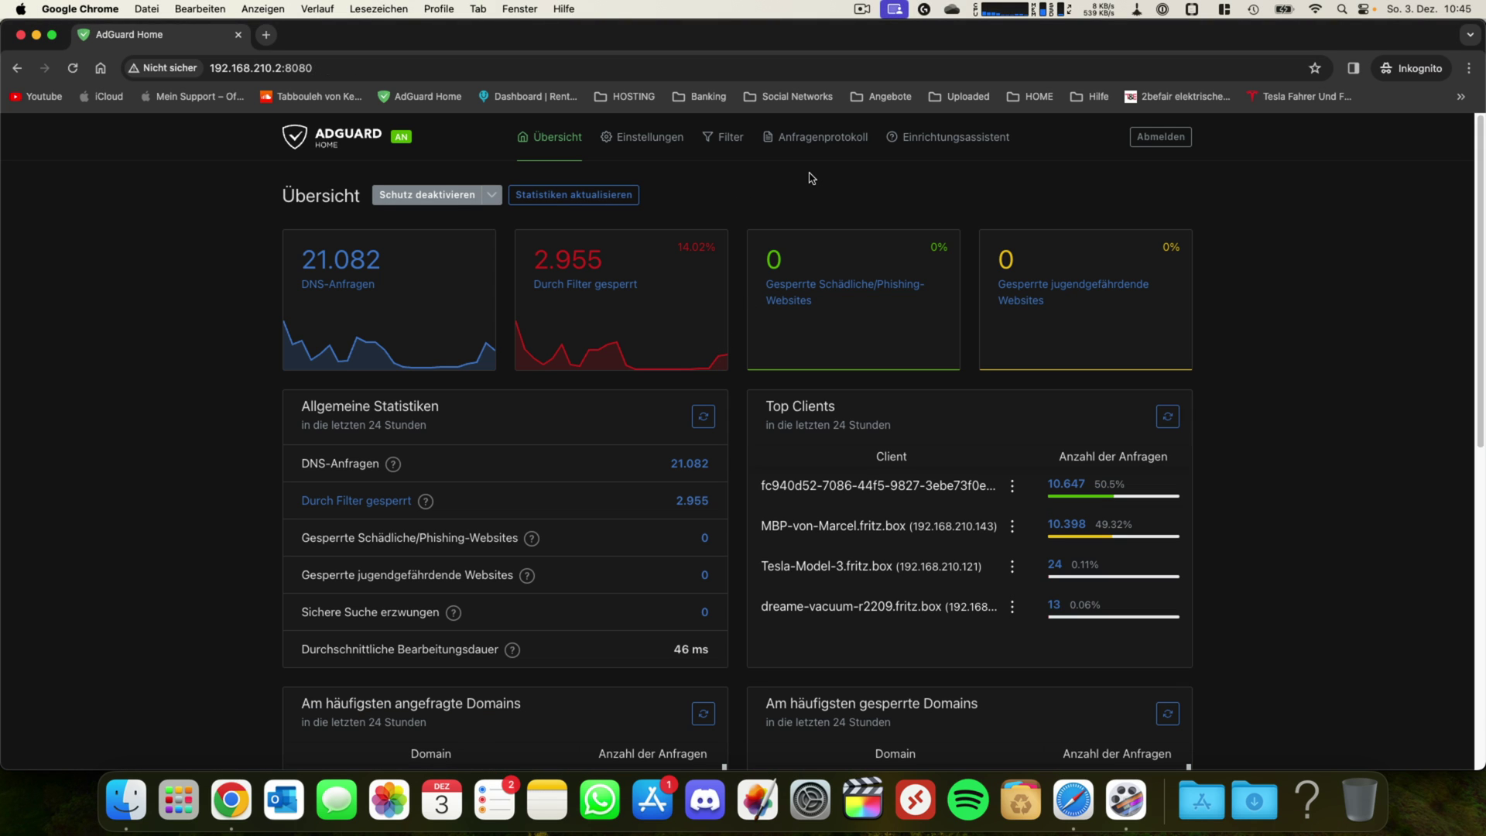
Open the AdGuard Home setup guide and examine the DNS server addresses and the router instructions
left_click(958, 138)
scroll(834, 332, "down", 3)
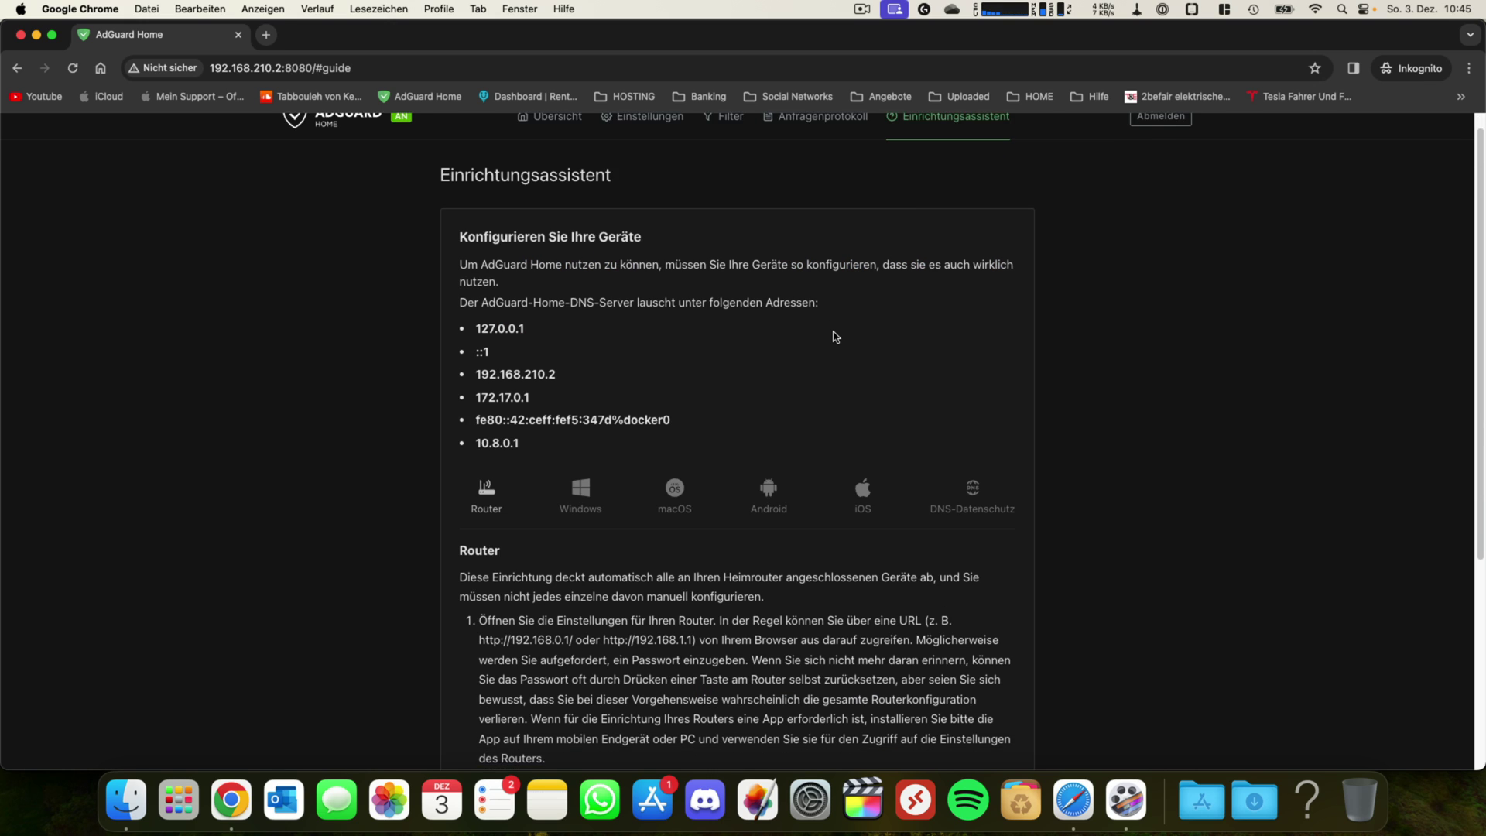
scroll(835, 337, "down", 3)
scroll(835, 339, "up", 4)
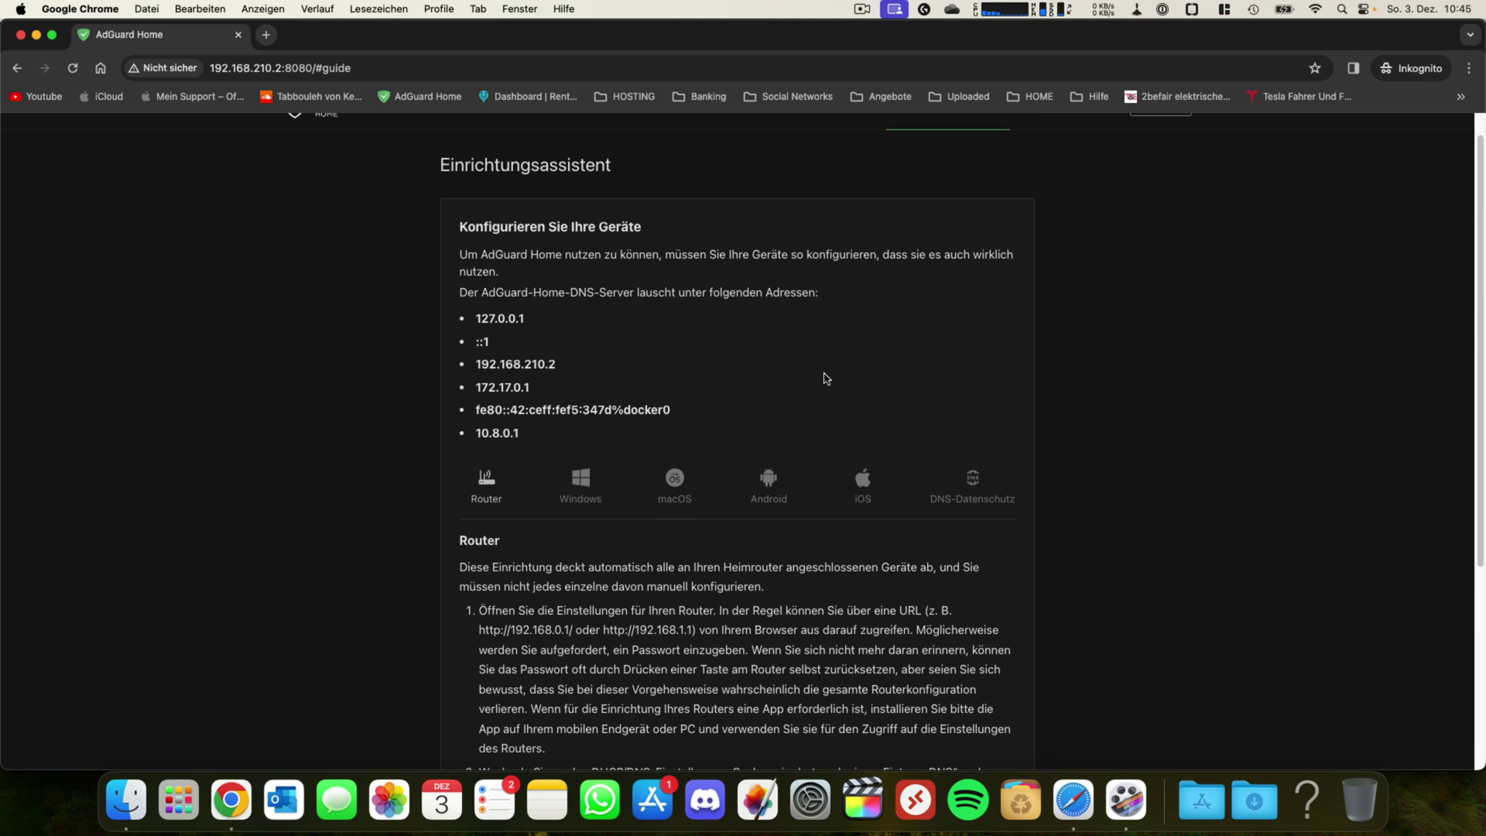
scroll(826, 378, "down", 1)
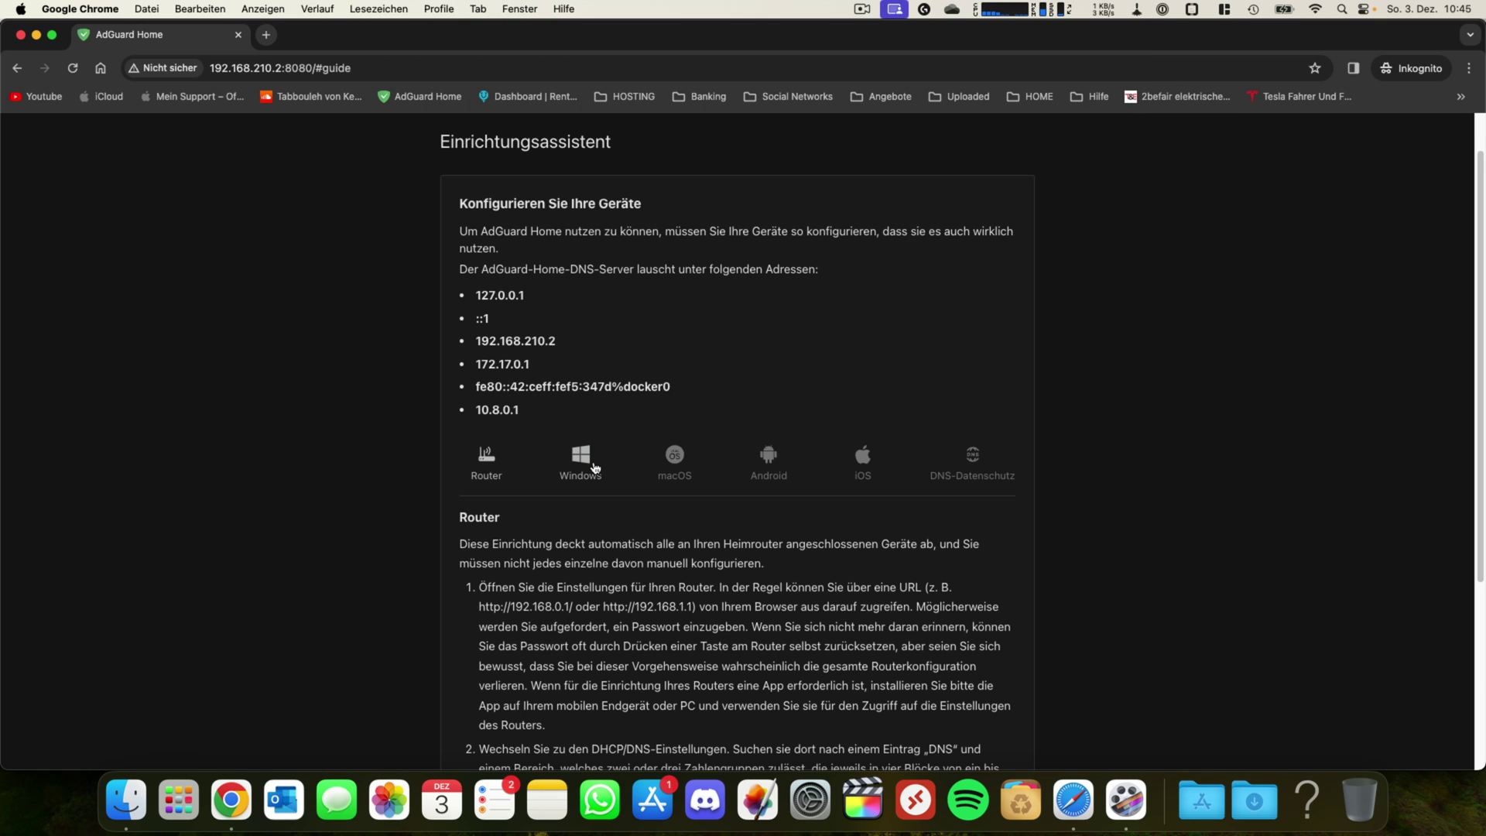
Look through the setup guide's Windows, macOS and Android instructions and return to the overview dashboard
left_click(595, 468)
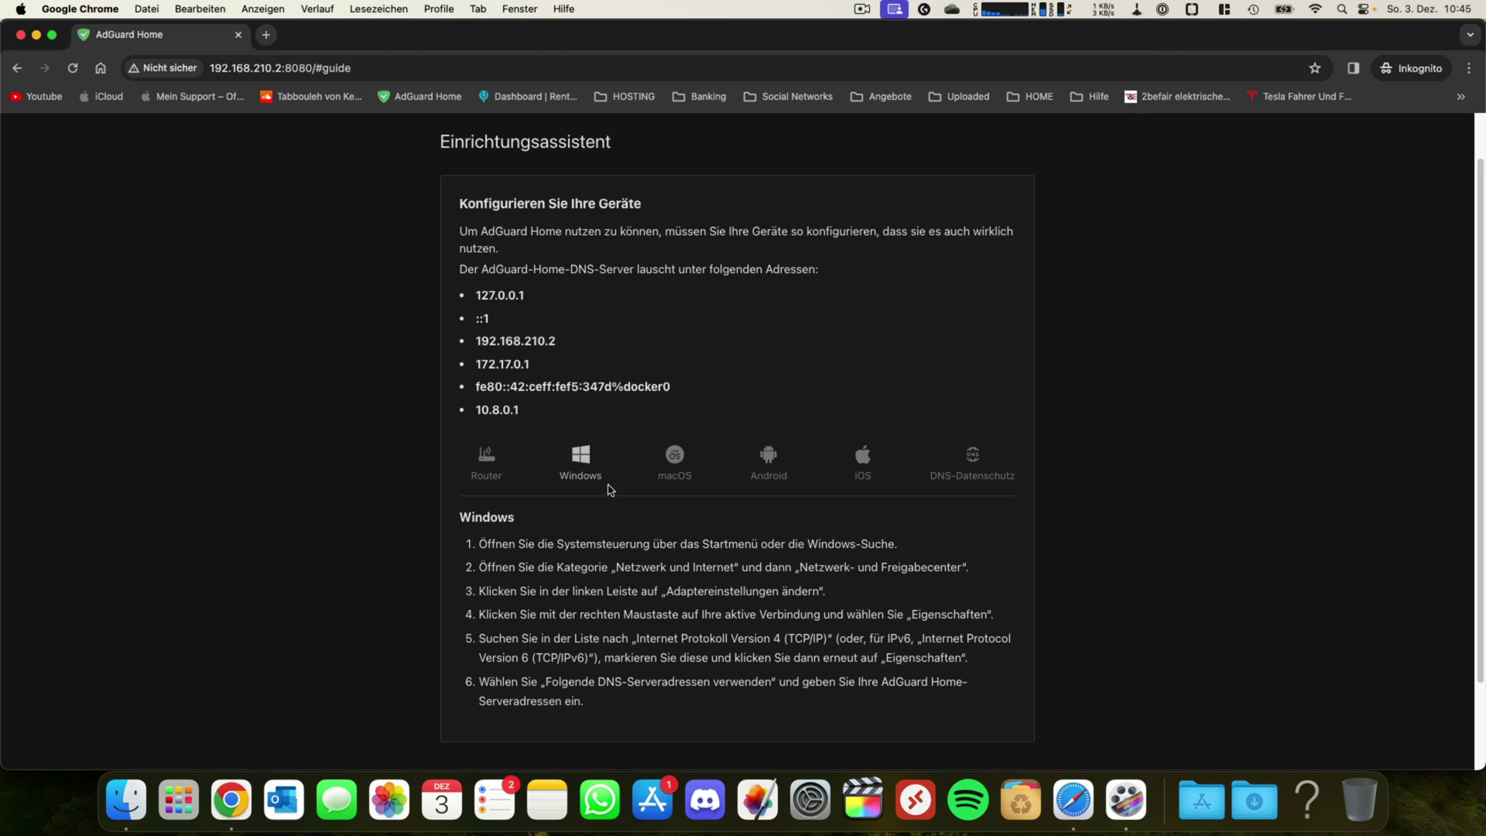
left_click(671, 465)
left_click(770, 458)
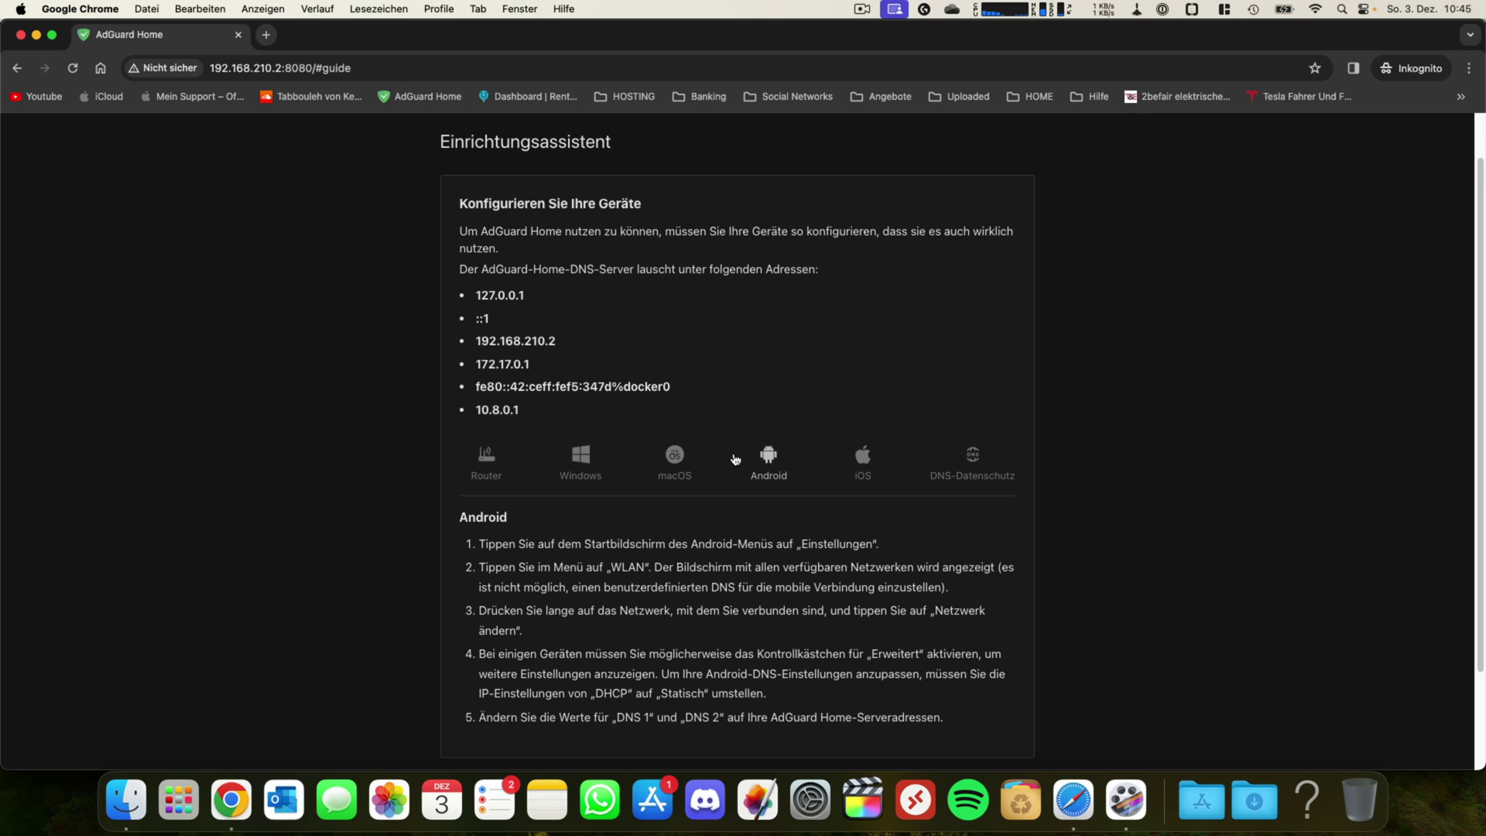
left_click(574, 462)
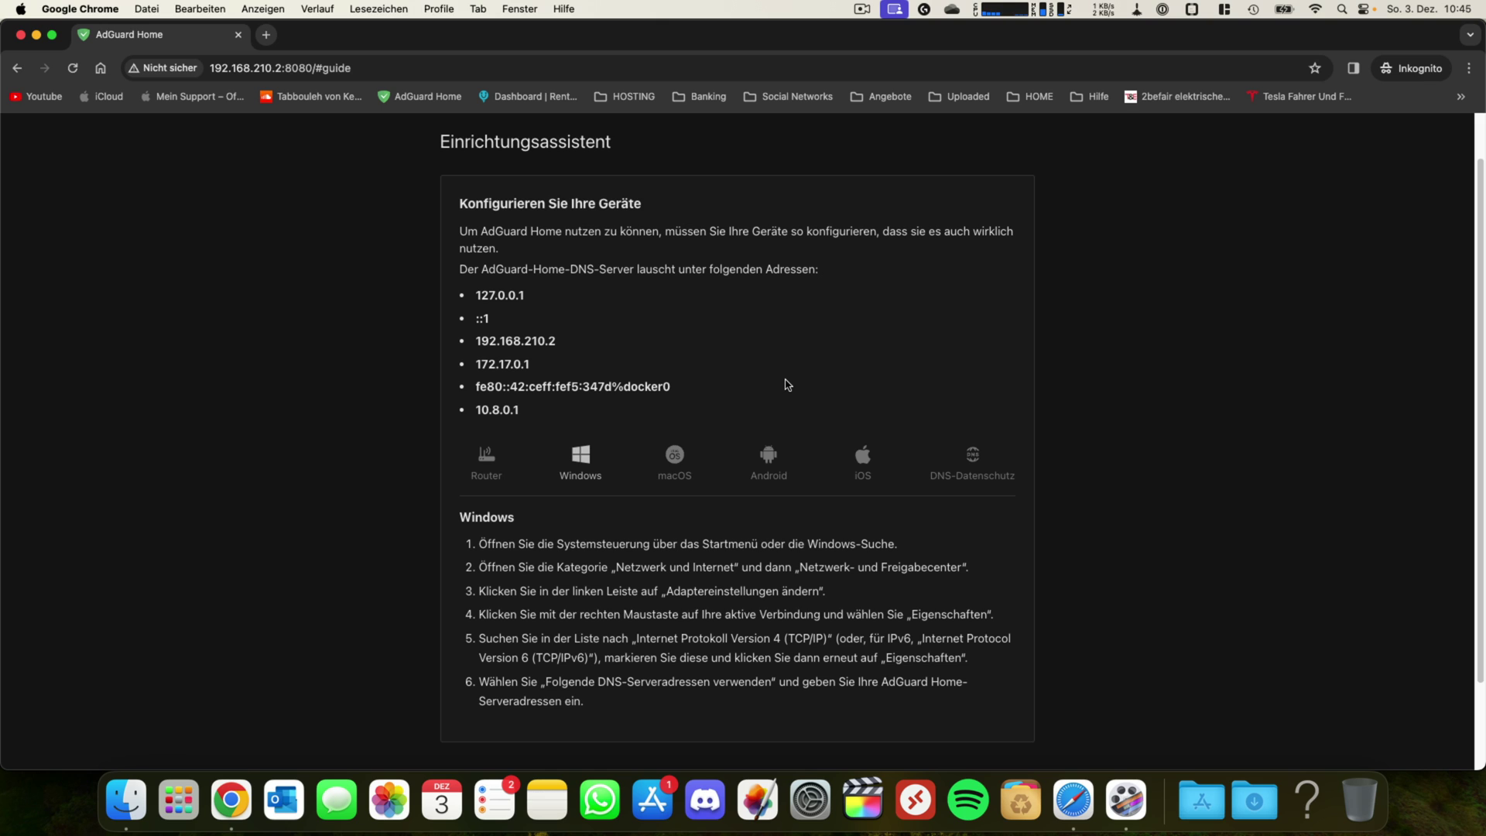
scroll(787, 385, "down", 2)
scroll(588, 201, "up", 4)
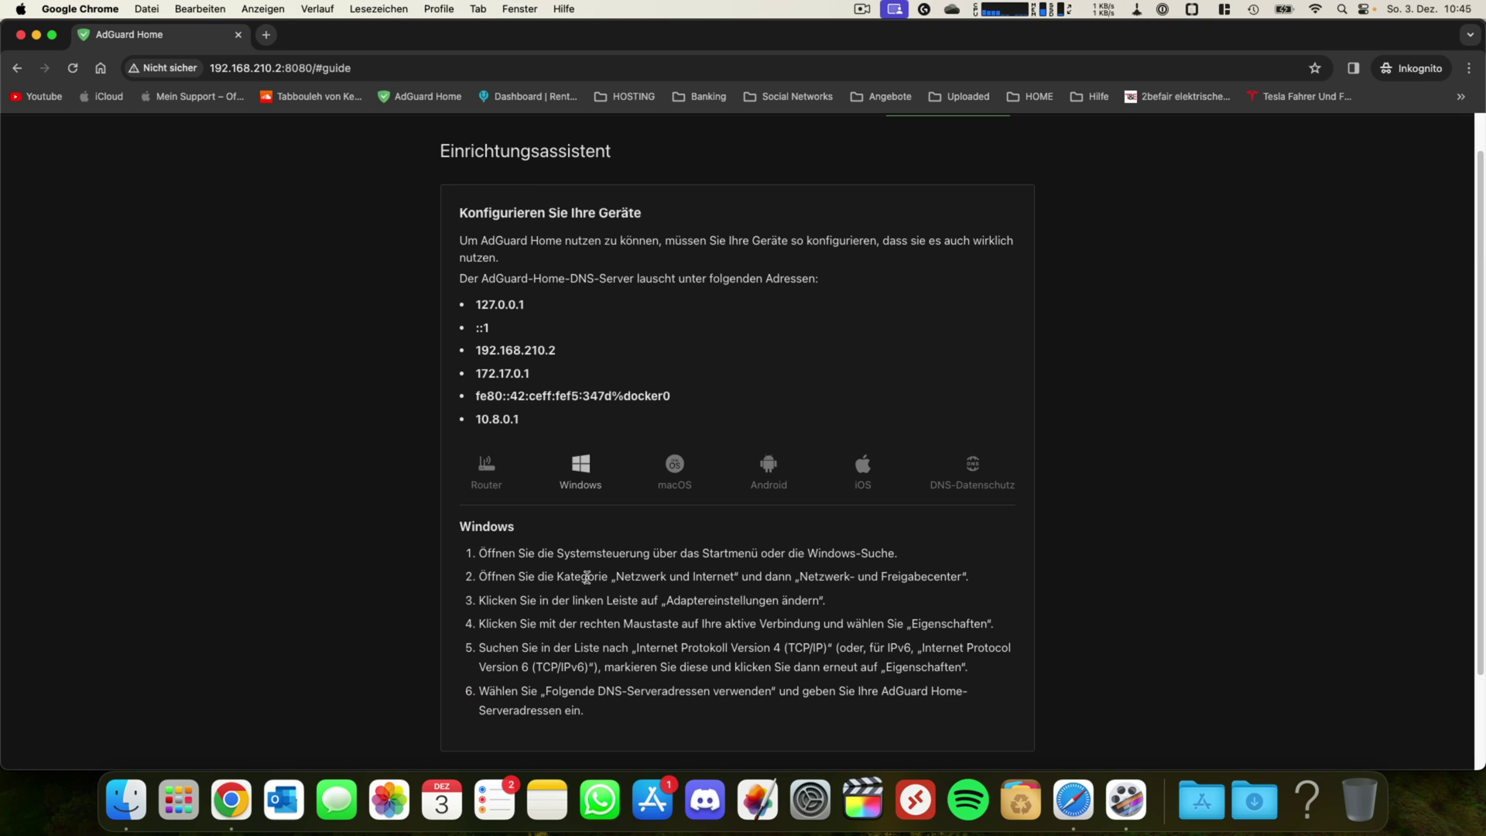
left_click(549, 138)
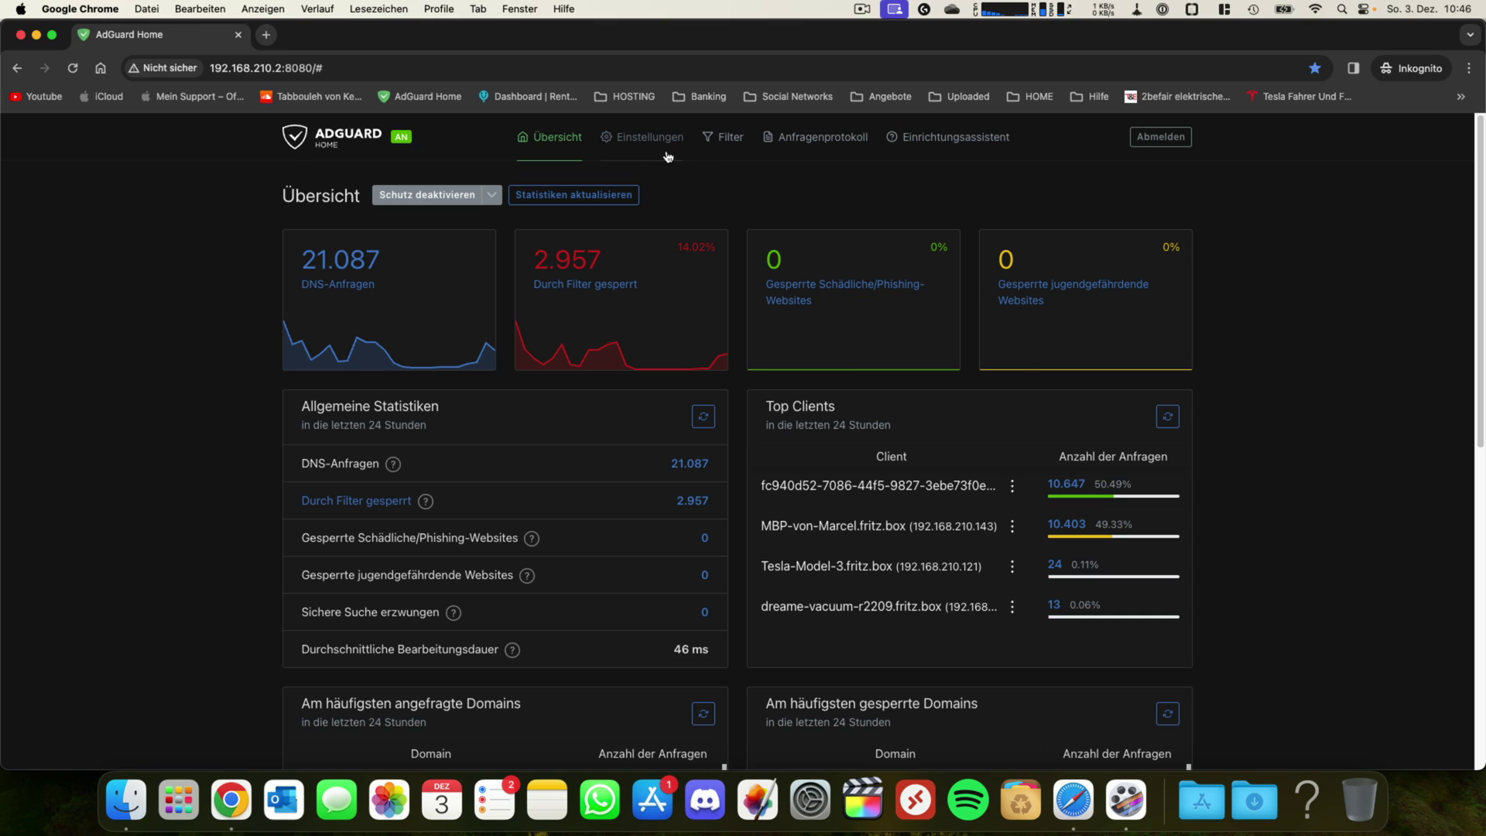
Open the general settings and examine the filtering, safe search, query log and statistics options
mouse_move(656, 150)
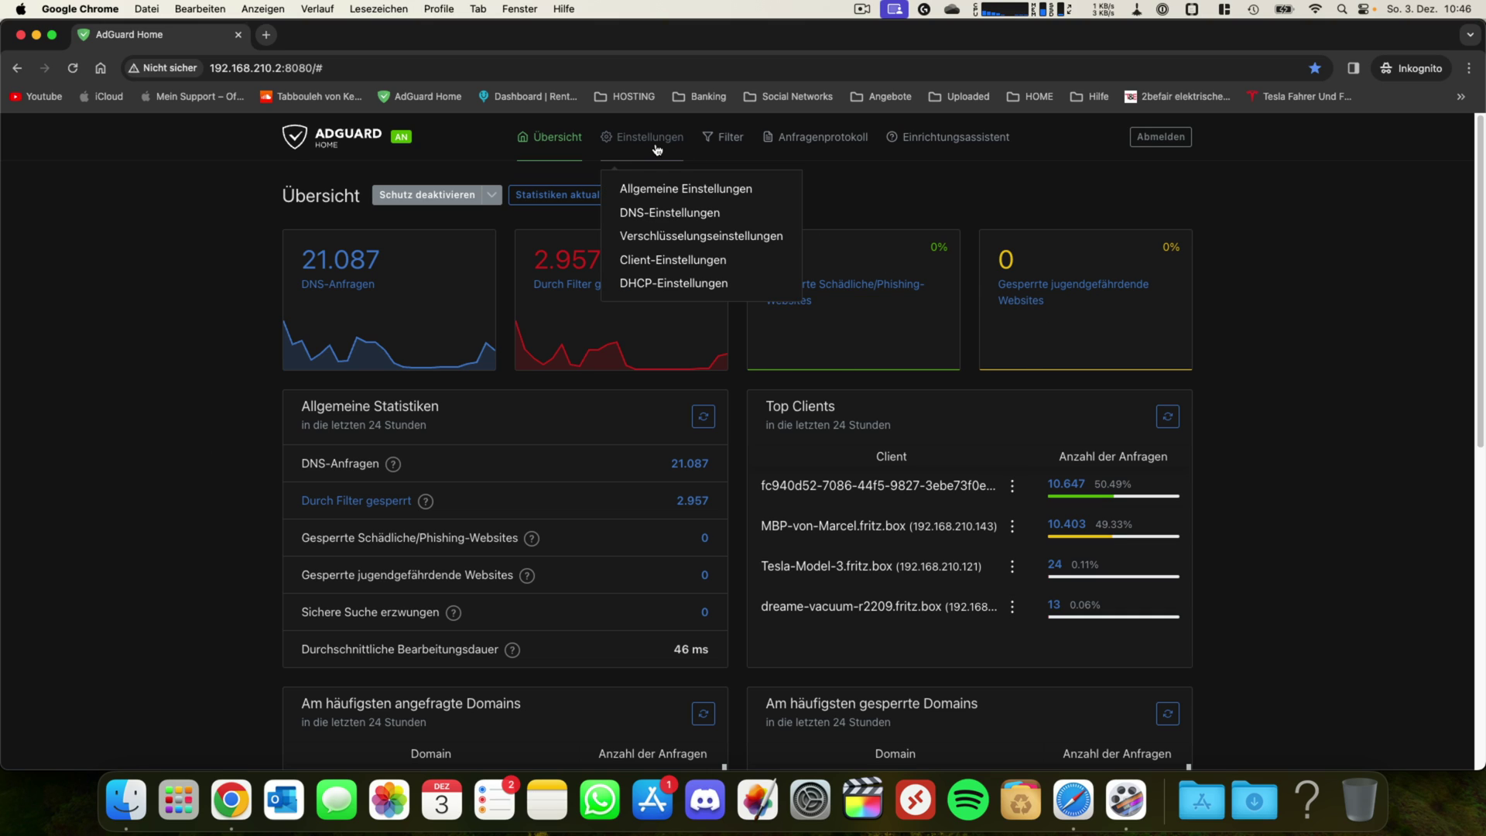
left_click(689, 190)
scroll(764, 330, "down", 20)
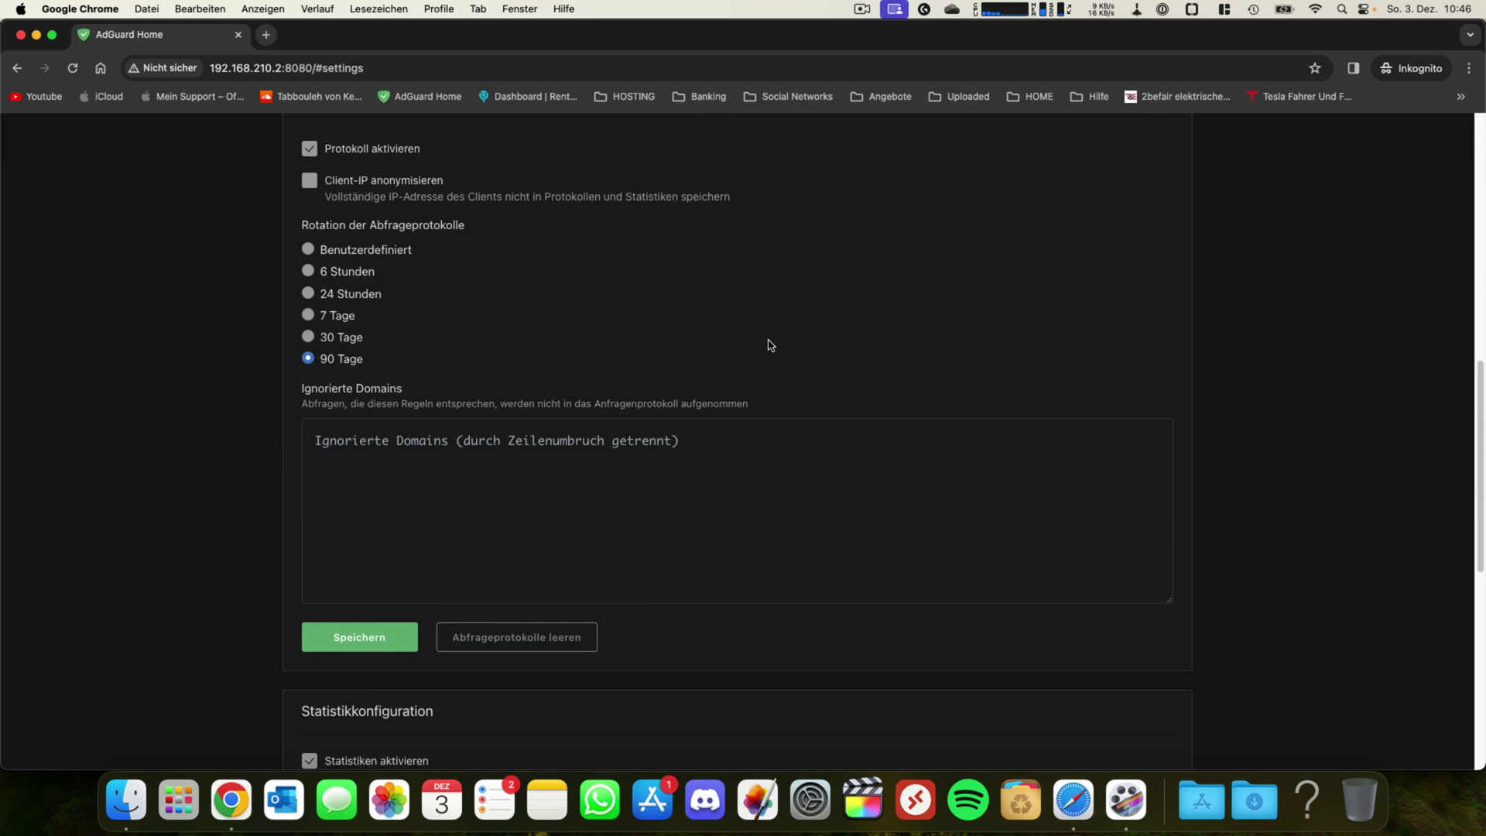
scroll(770, 345, "up", 20)
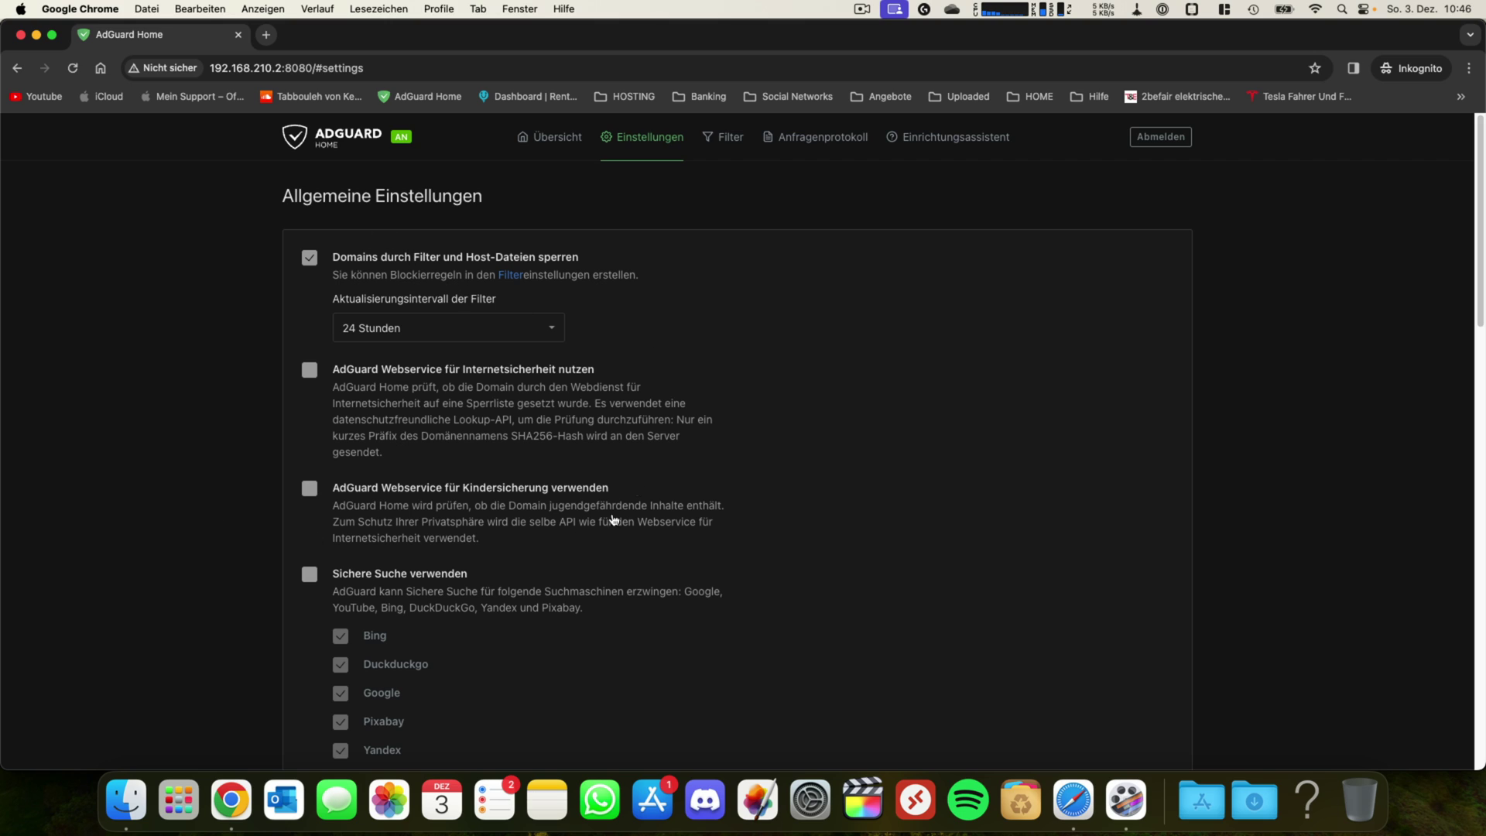
scroll(350, 565, "down", 5)
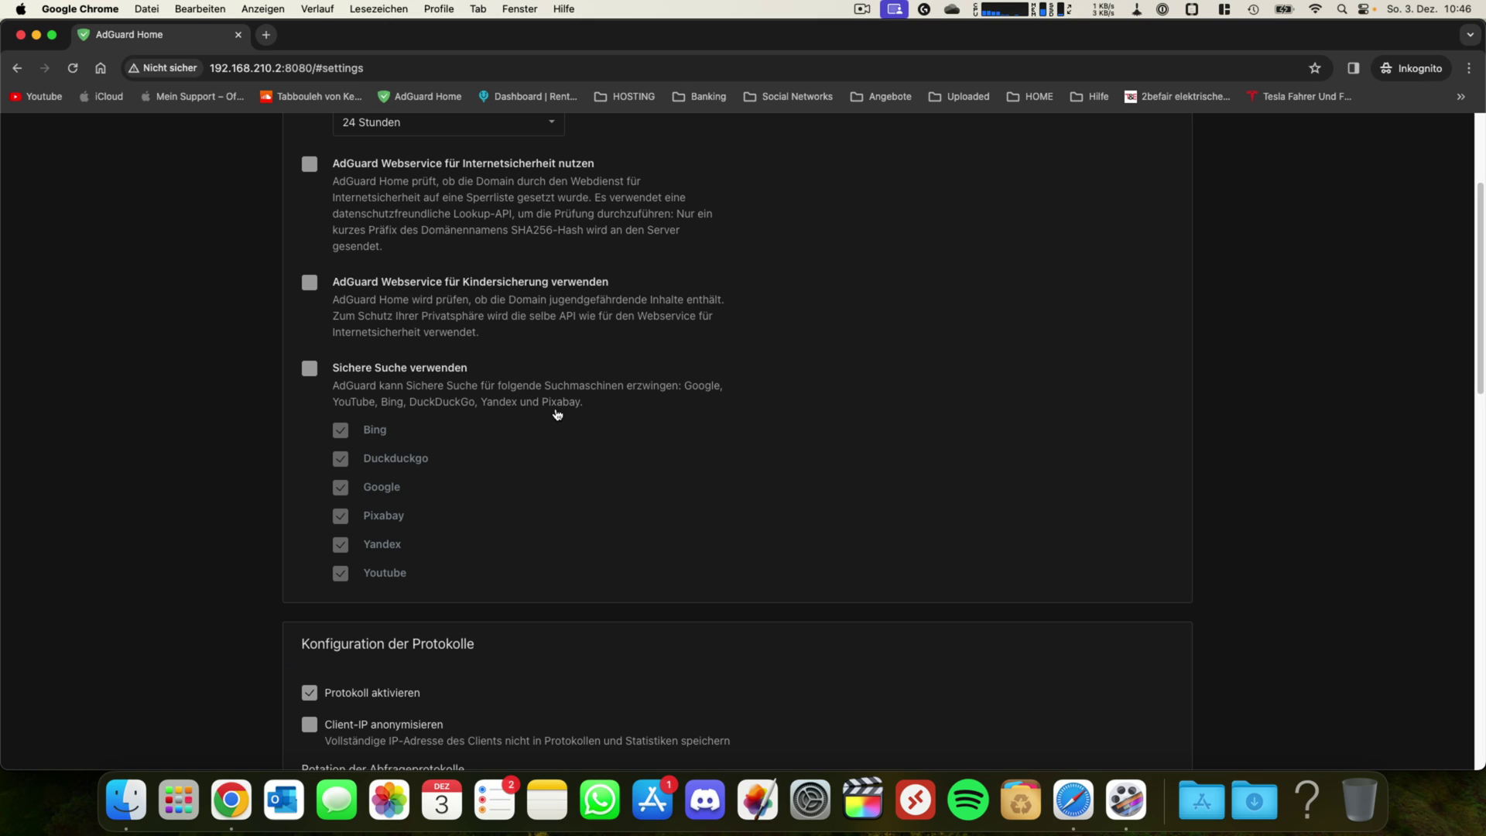
scroll(511, 397, "down", 8)
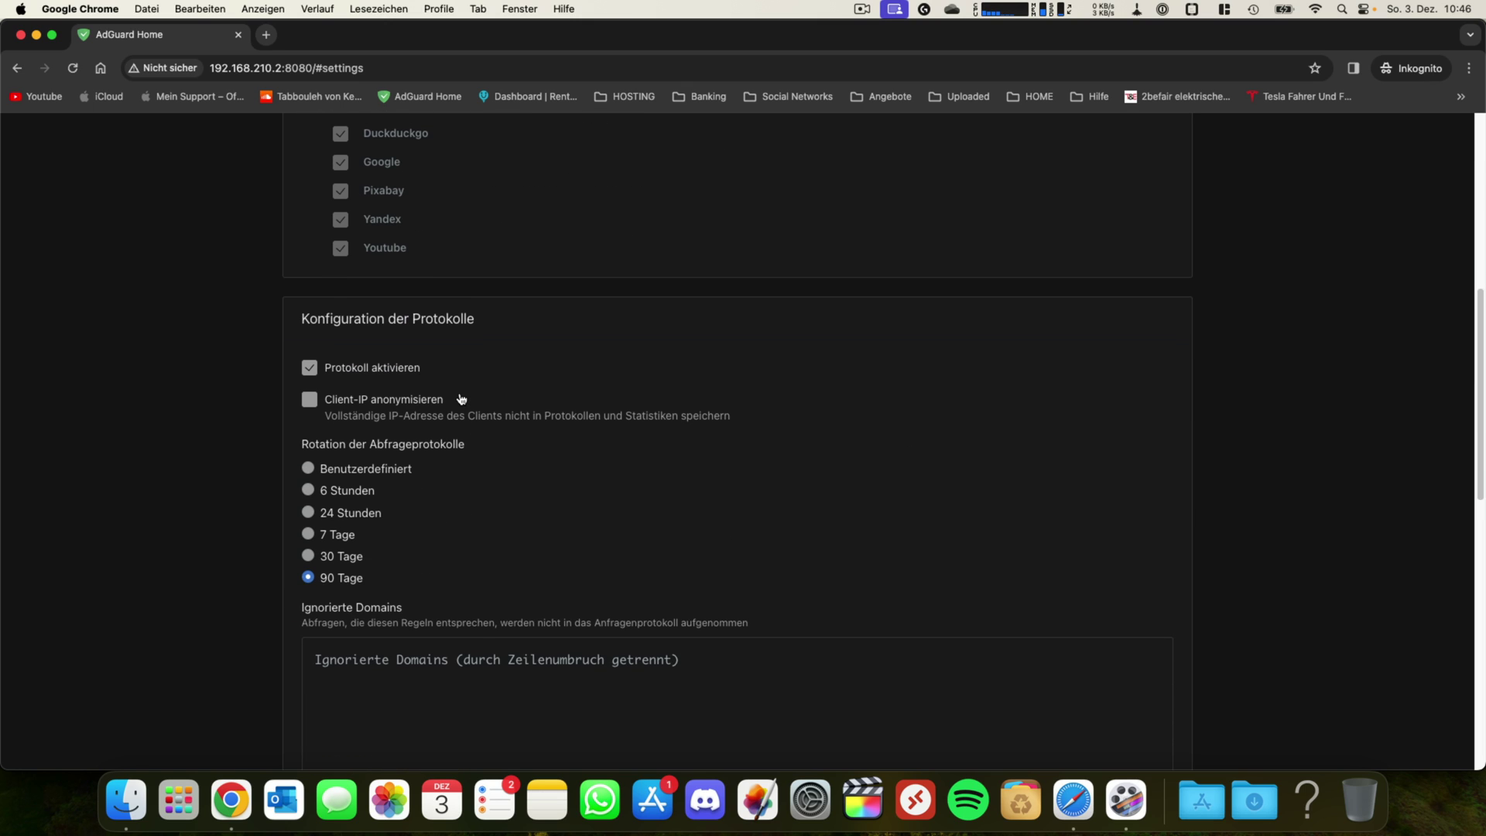
scroll(438, 401, "down", 8)
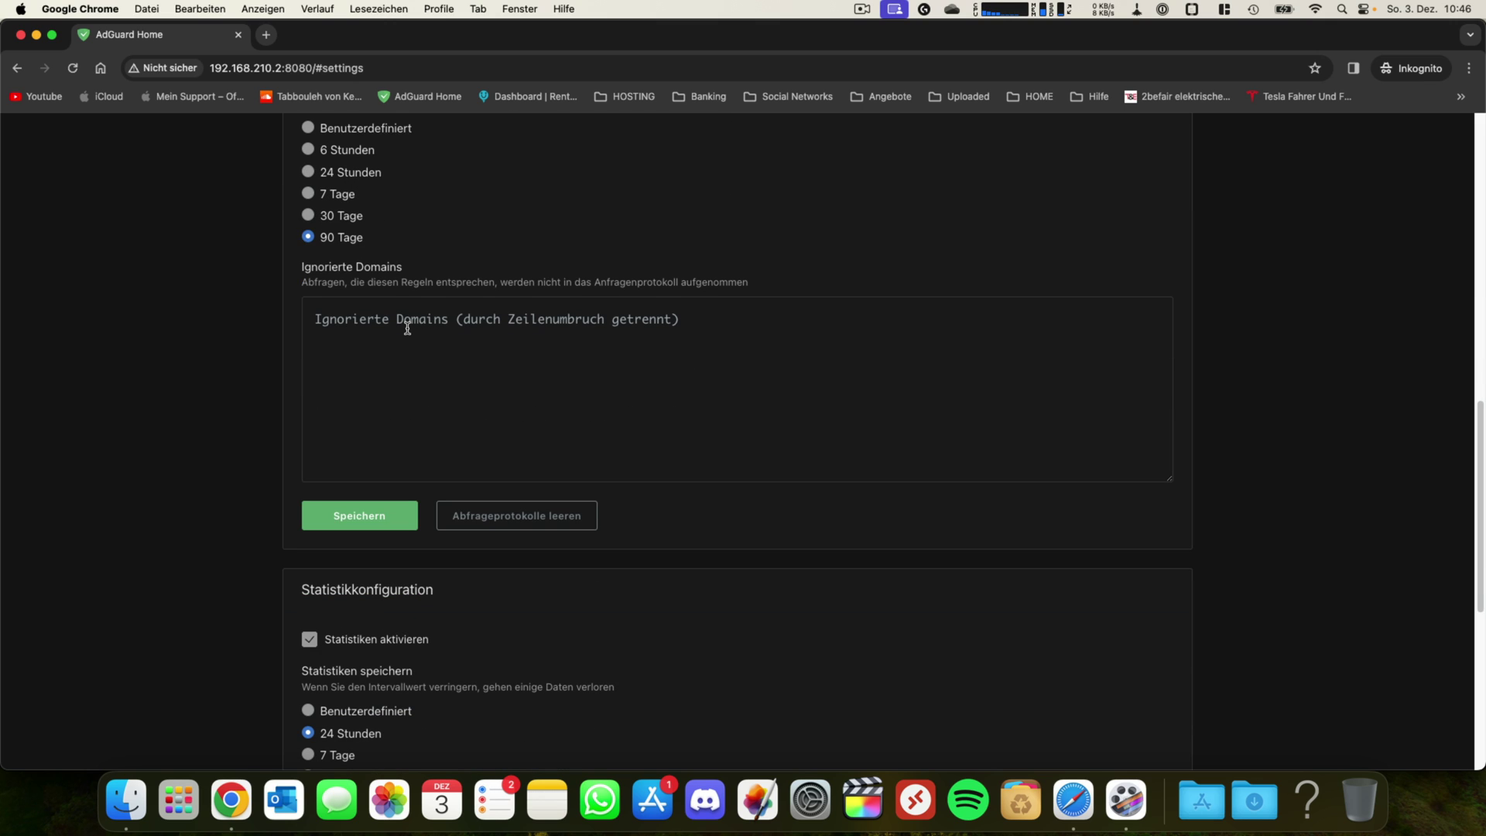
scroll(427, 362, "down", 5)
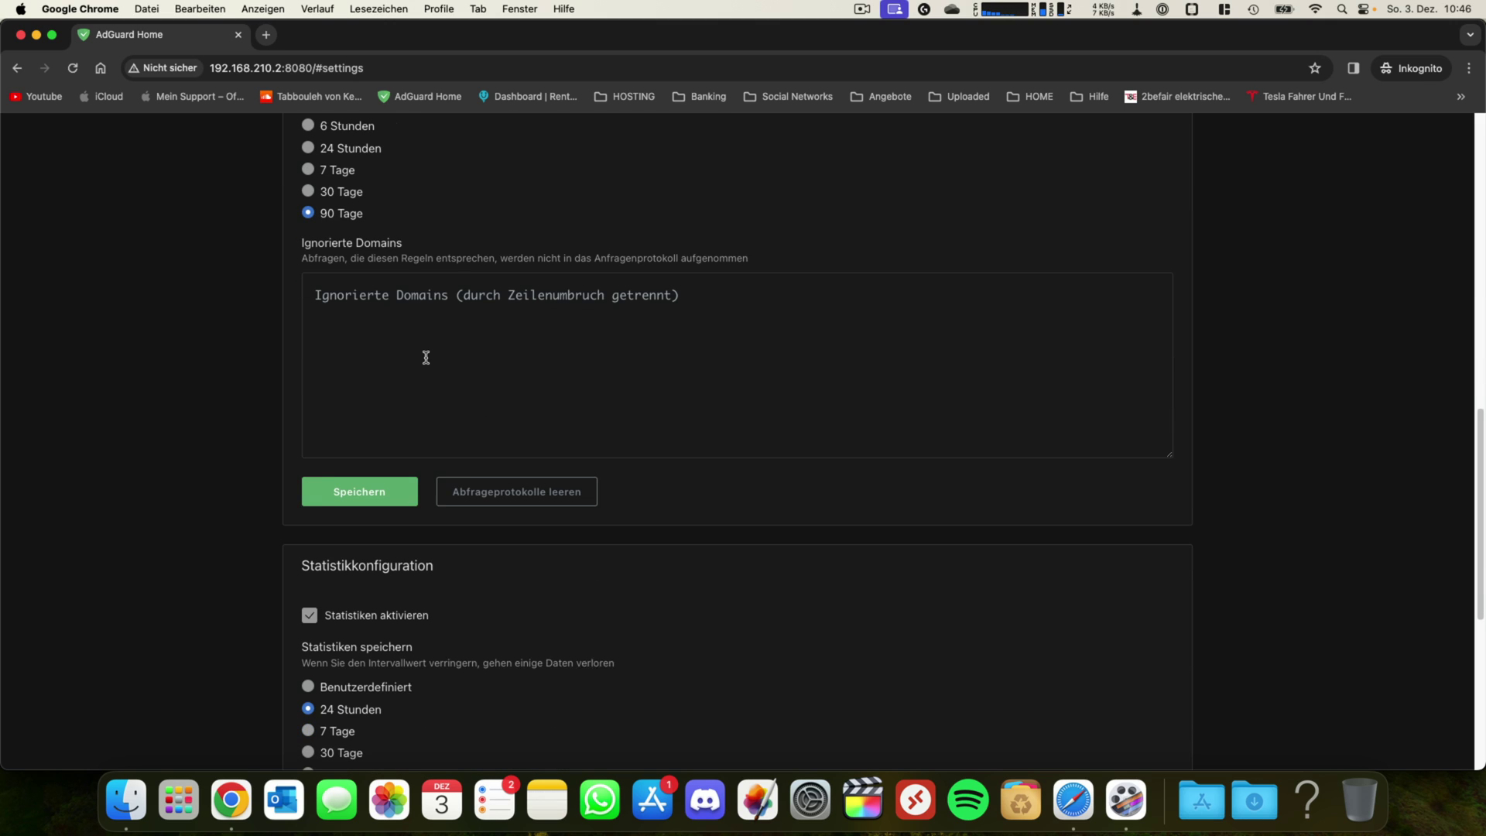
scroll(427, 363, "up", 3)
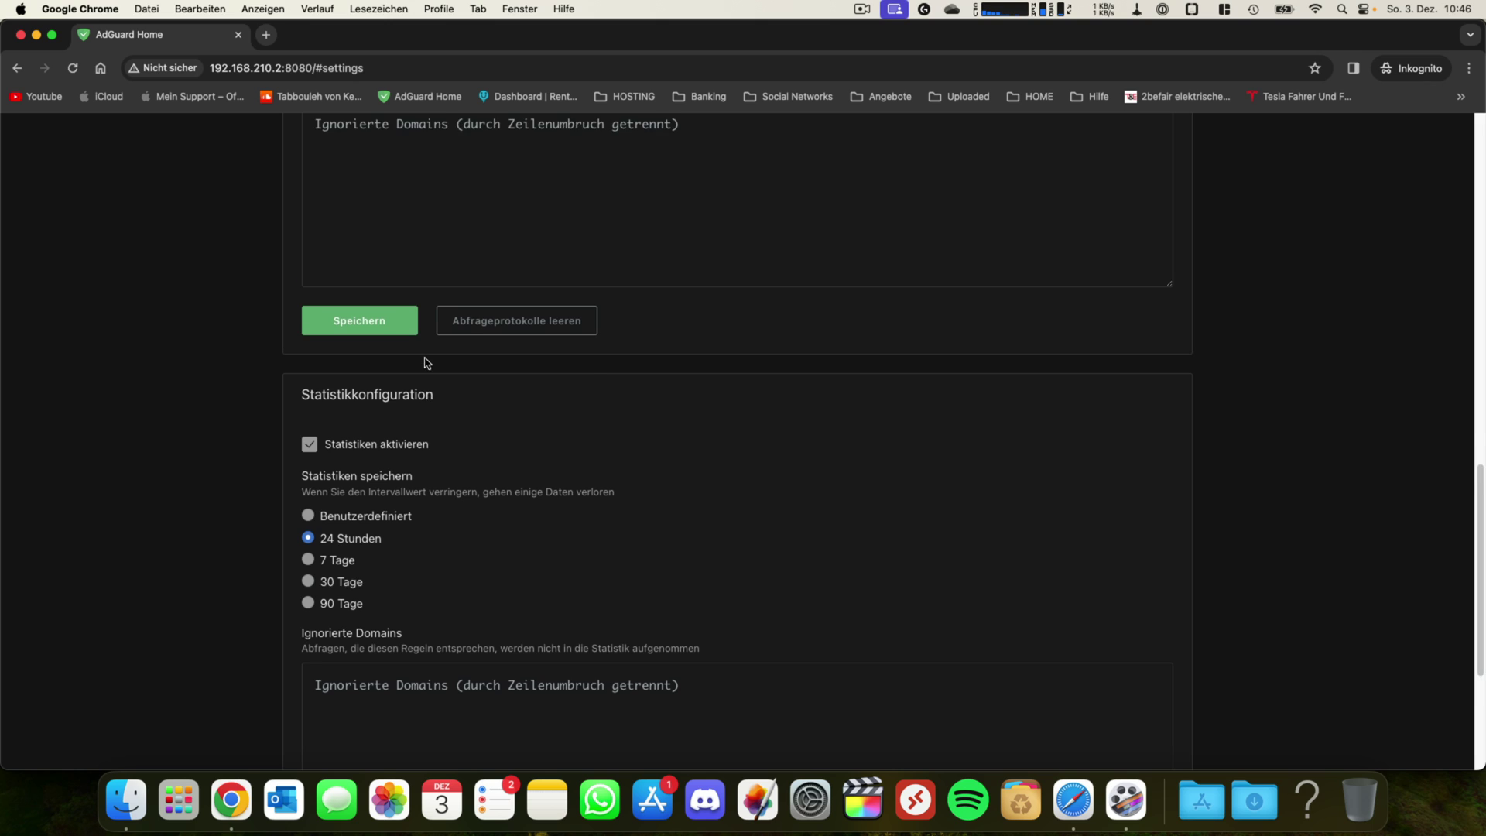
scroll(421, 352, "down", 2)
scroll(423, 348, "down", 5)
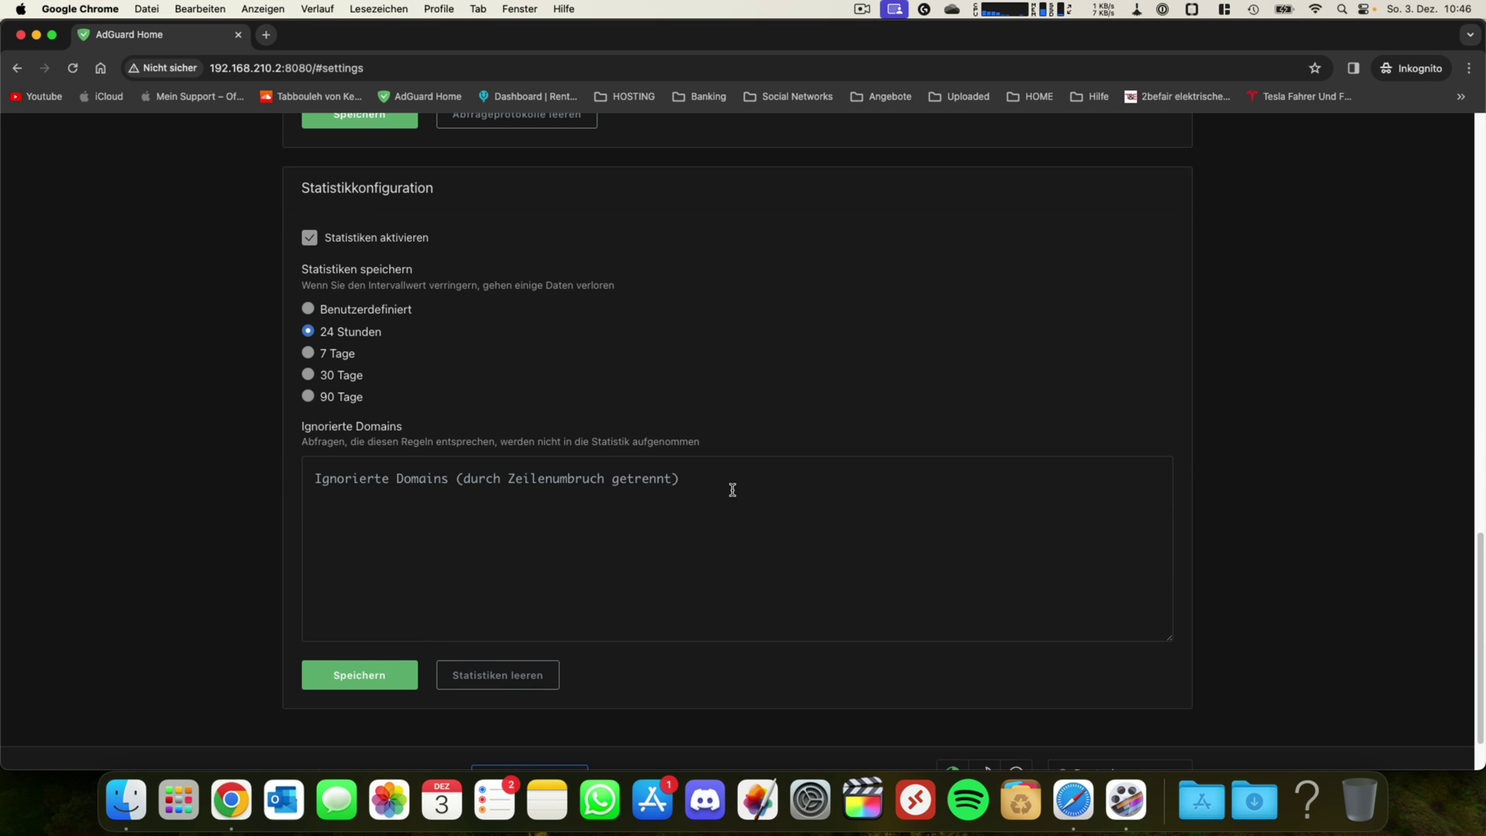
scroll(372, 469, "up", 10)
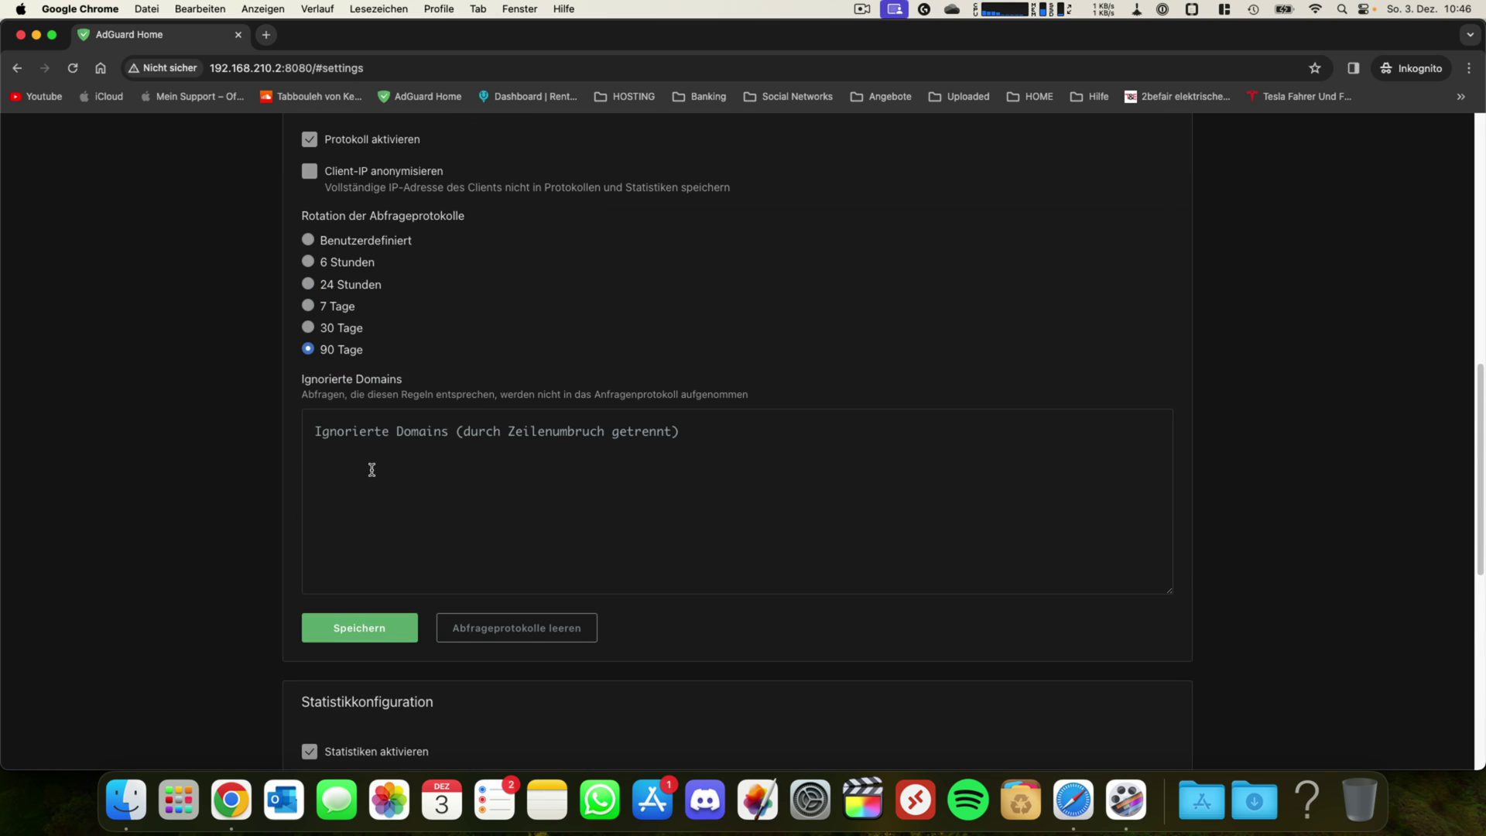
scroll(372, 453, "down", 3)
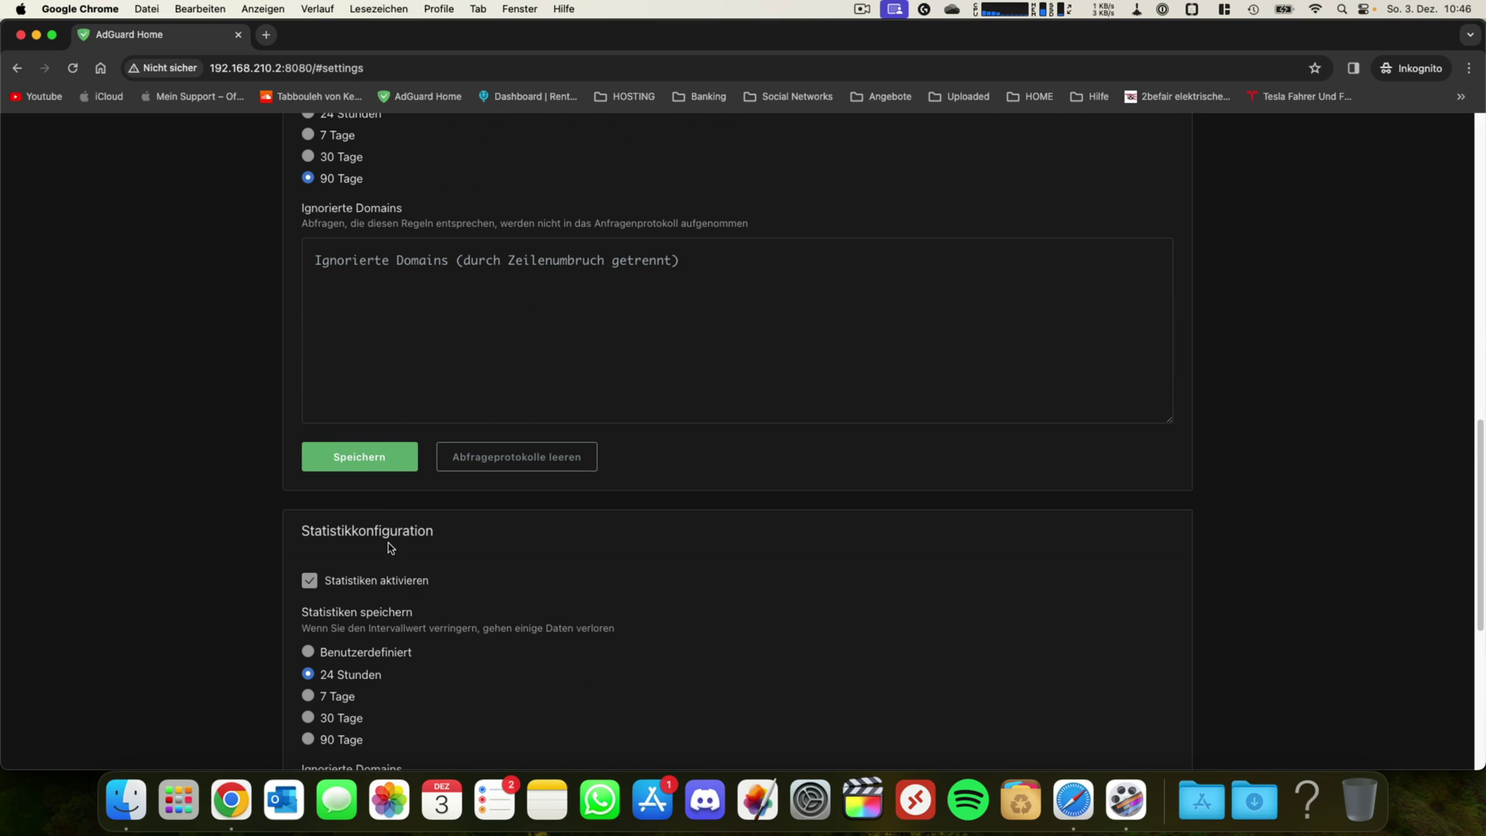
scroll(391, 547, "up", 7)
scroll(475, 453, "up", 10)
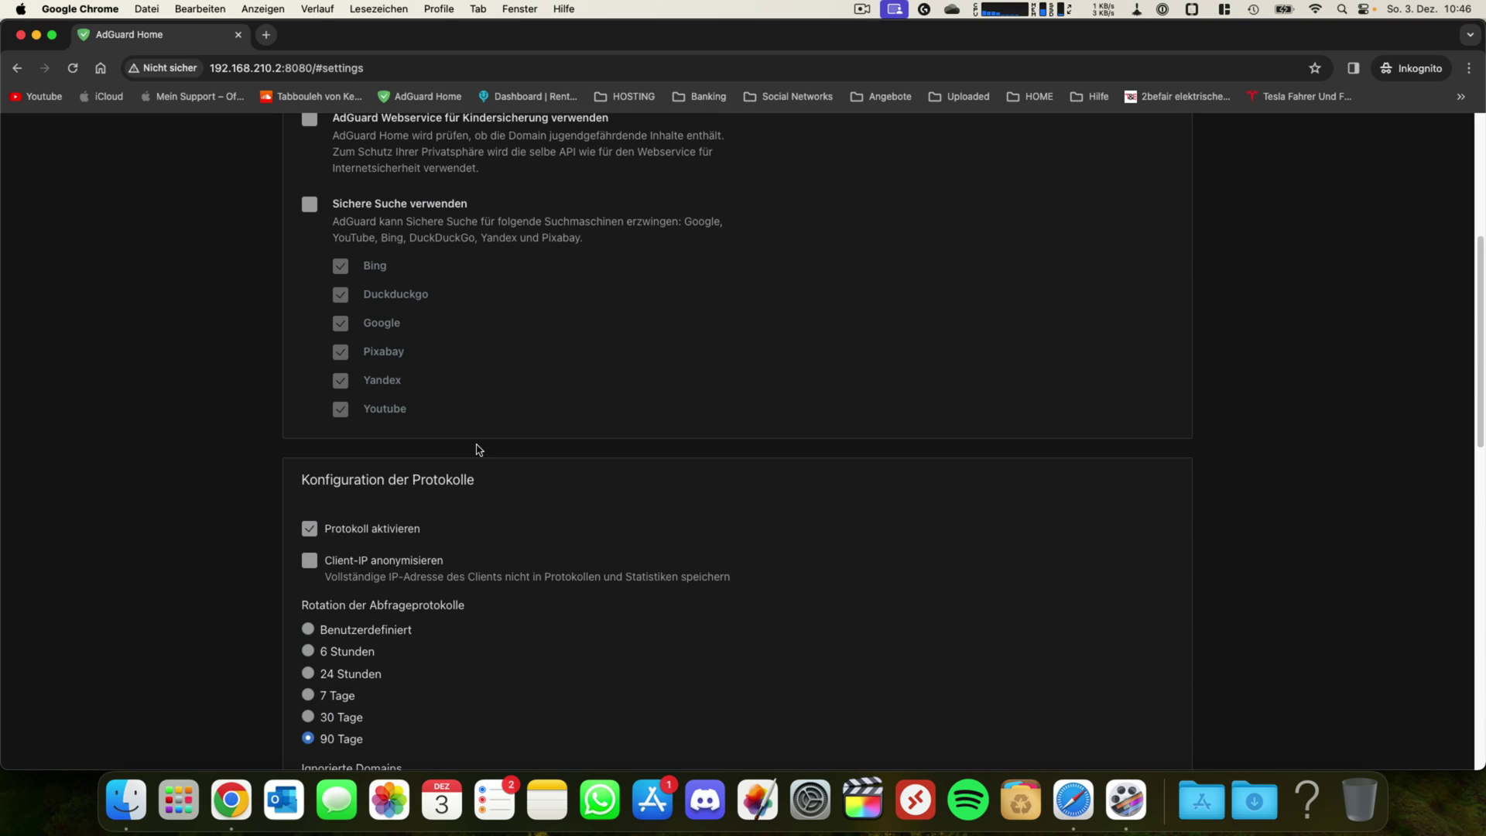
scroll(694, 183, "down", 1)
scroll(640, 199, "up", 1)
Open the DNS settings and examine the upstream DNS server entry, the query modes and the address examples
mouse_move(643, 139)
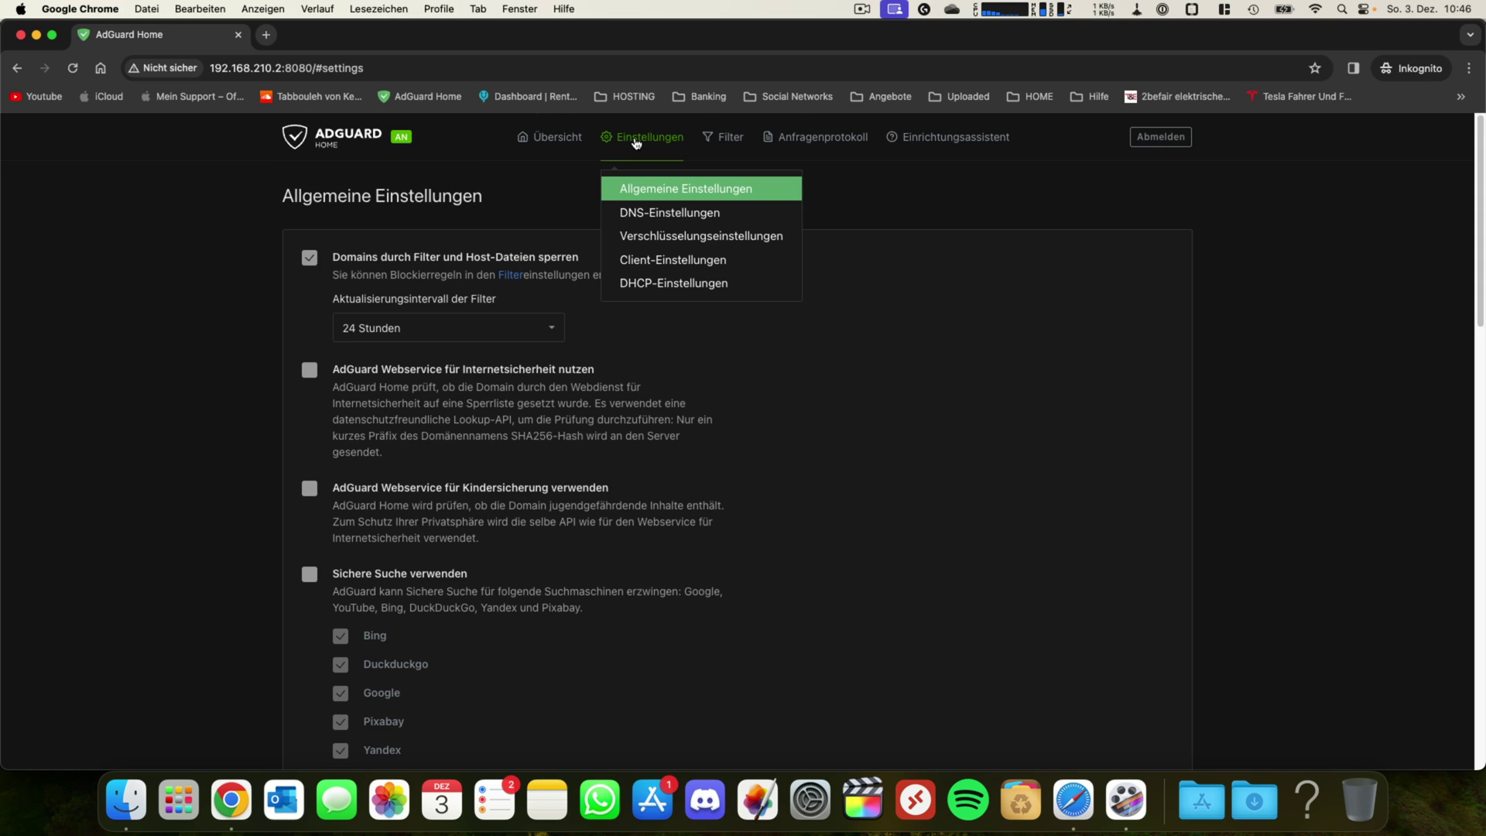
left_click(646, 216)
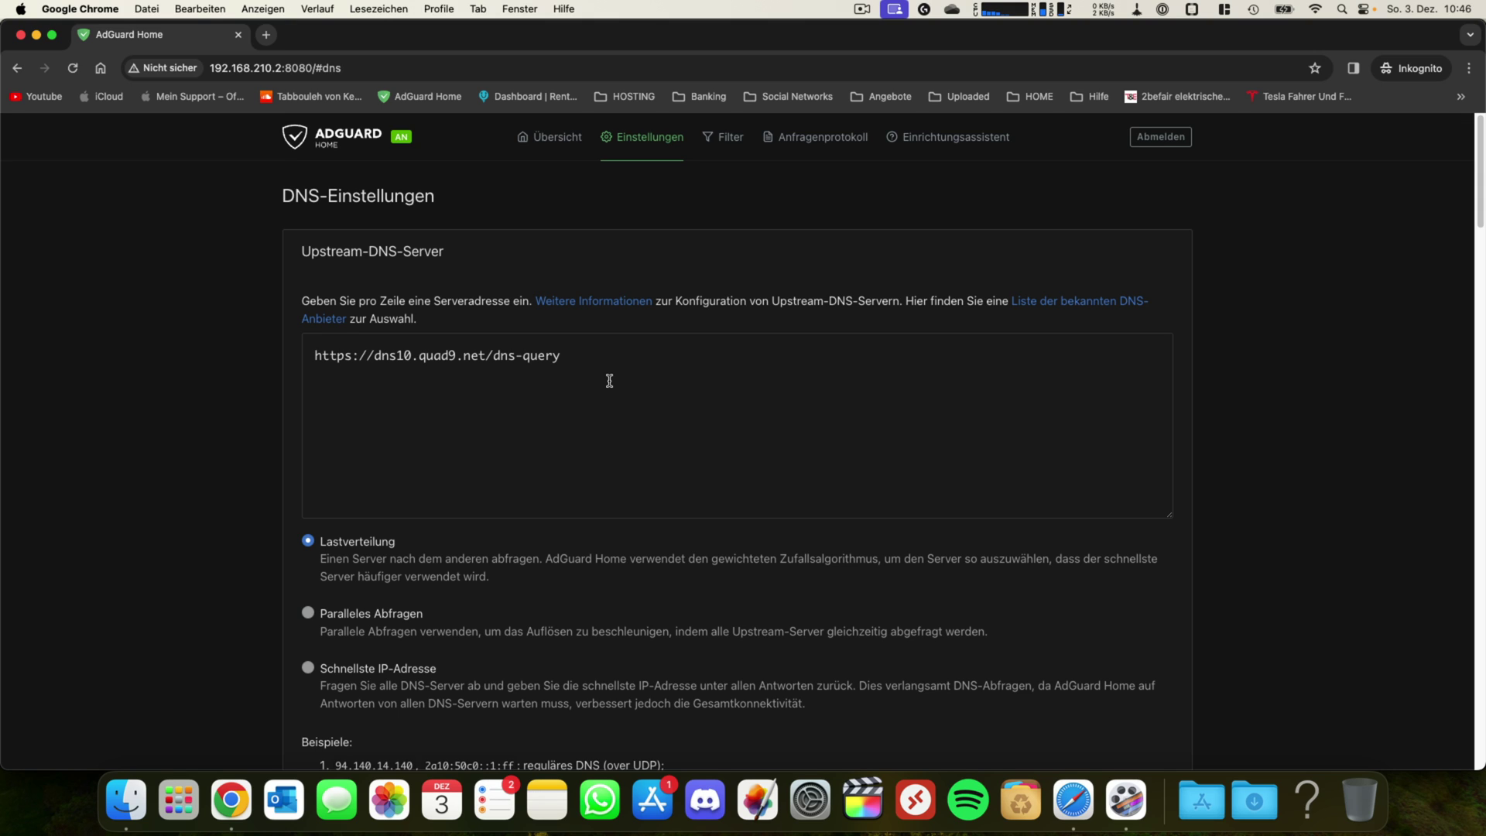
left_click_drag(596, 364, 285, 337)
left_click(628, 365)
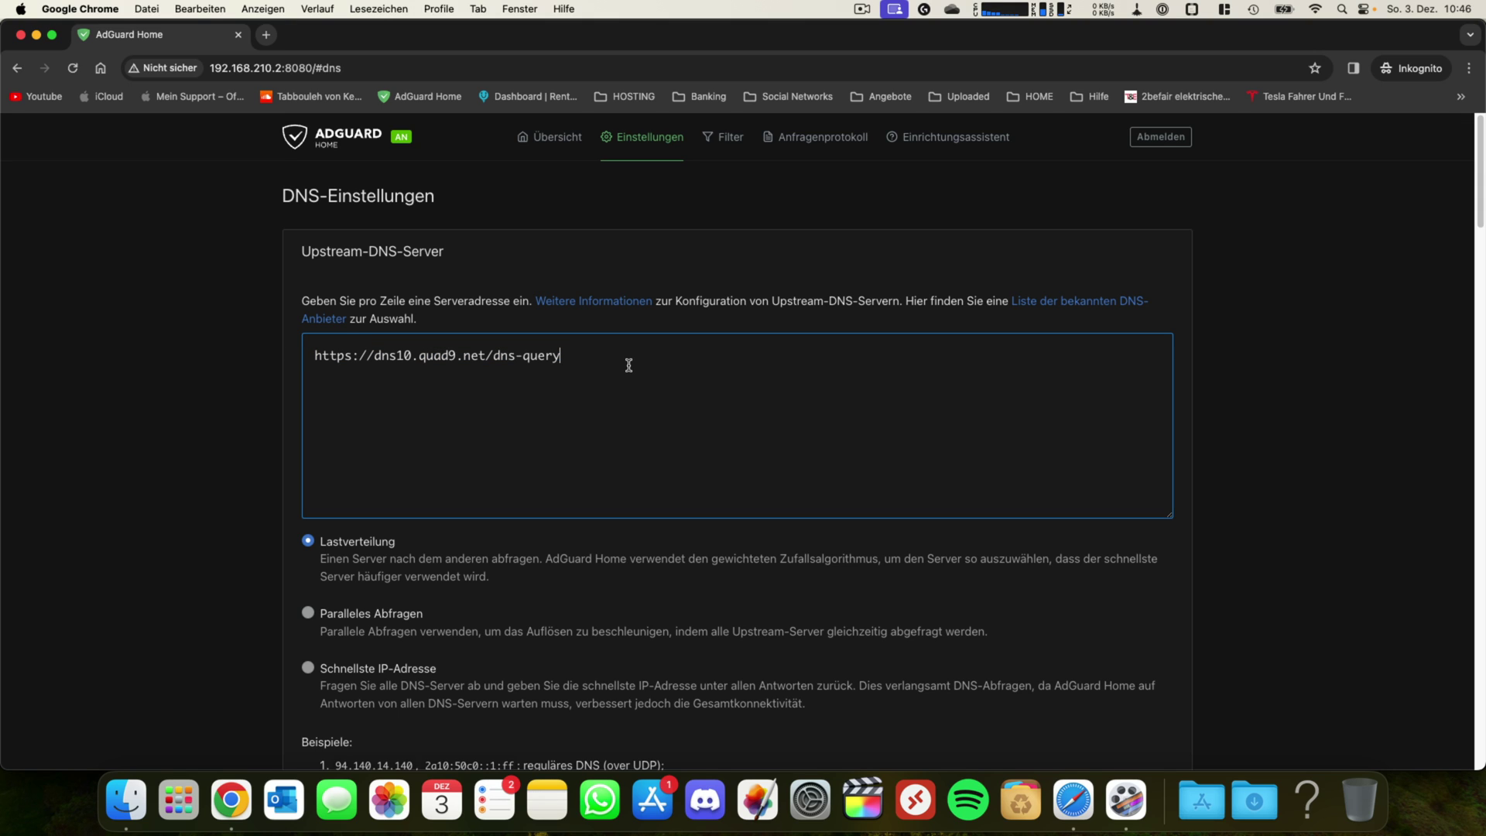
scroll(610, 387, "down", 1)
scroll(610, 394, "down", 7)
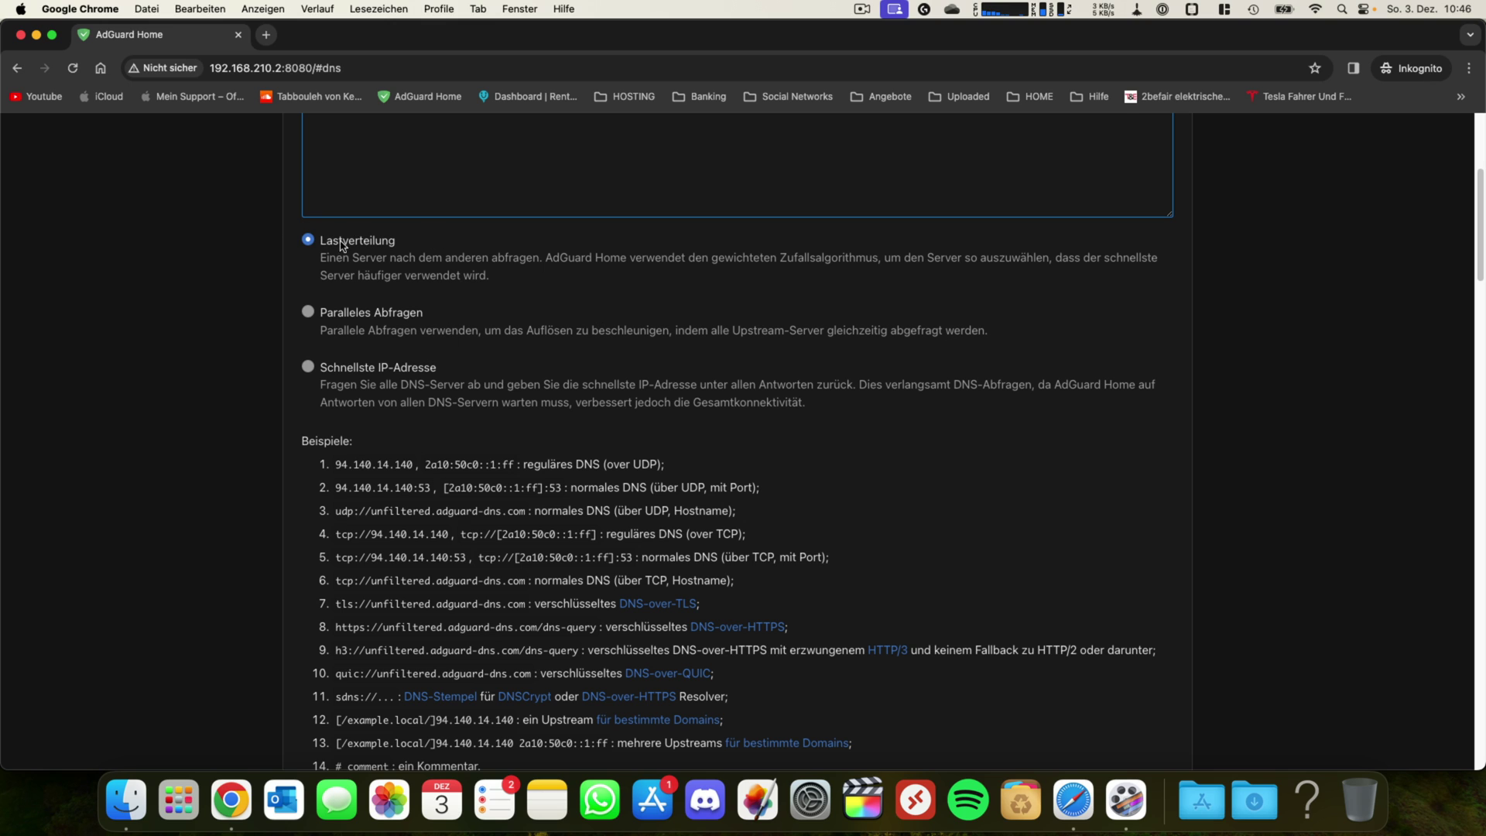
scroll(564, 316, "down", 5)
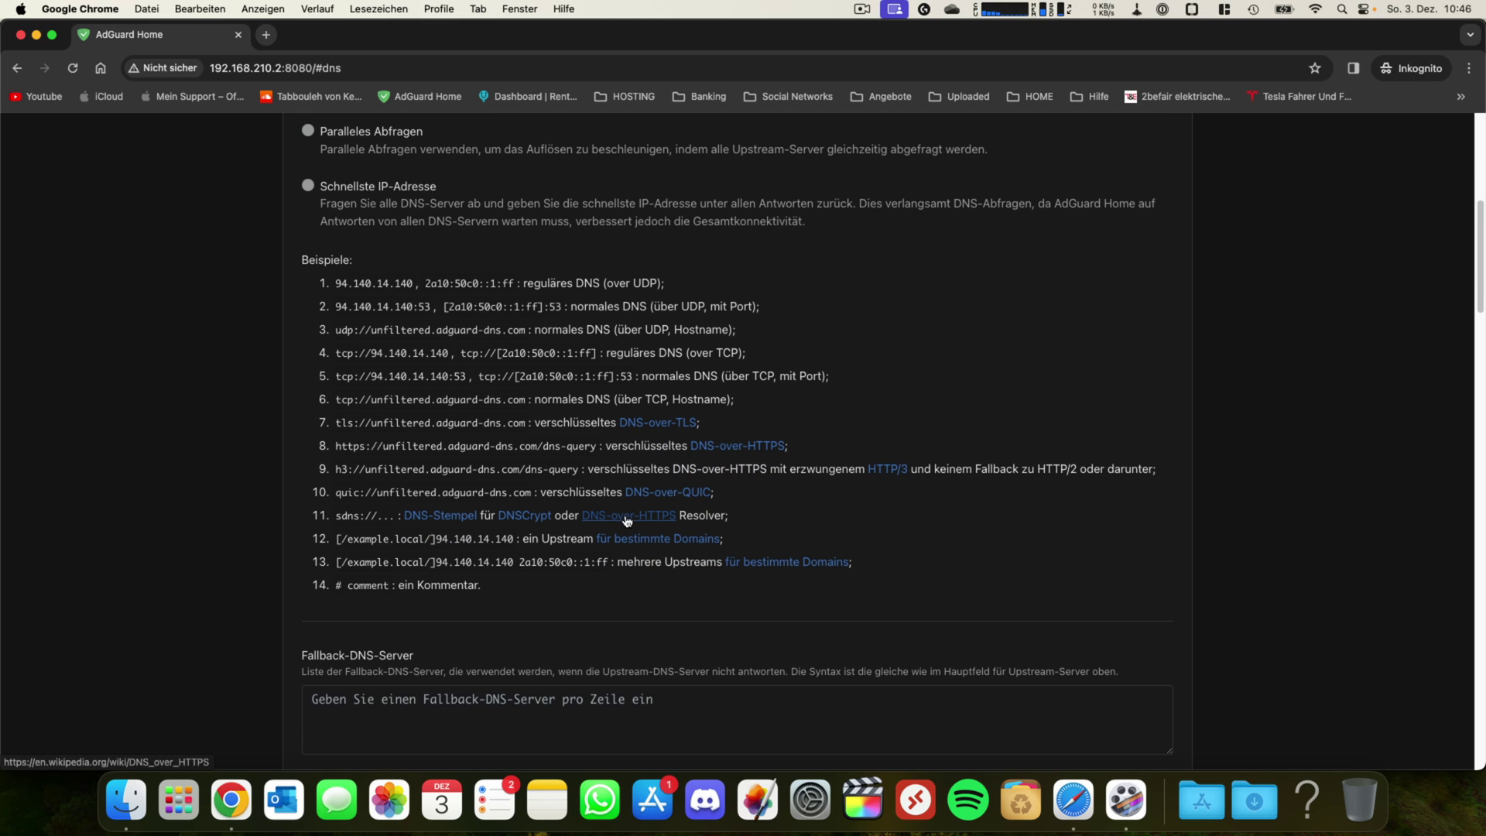
Examine the fallback, bootstrap and private inverse DNS server sections of the DNS settings
scroll(623, 519, "down", 4)
scroll(627, 520, "down", 4)
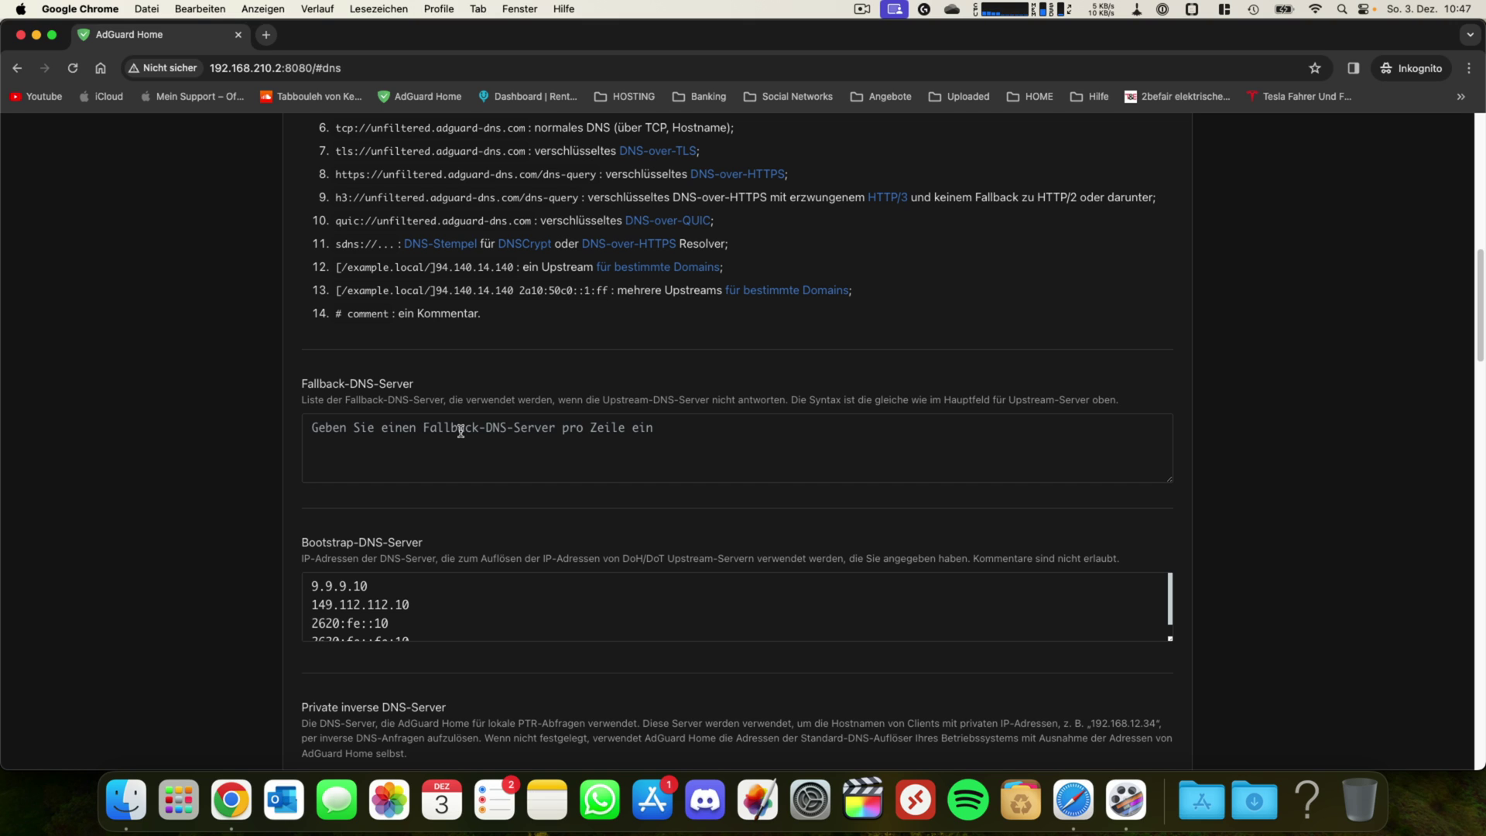
scroll(461, 431, "down", 7)
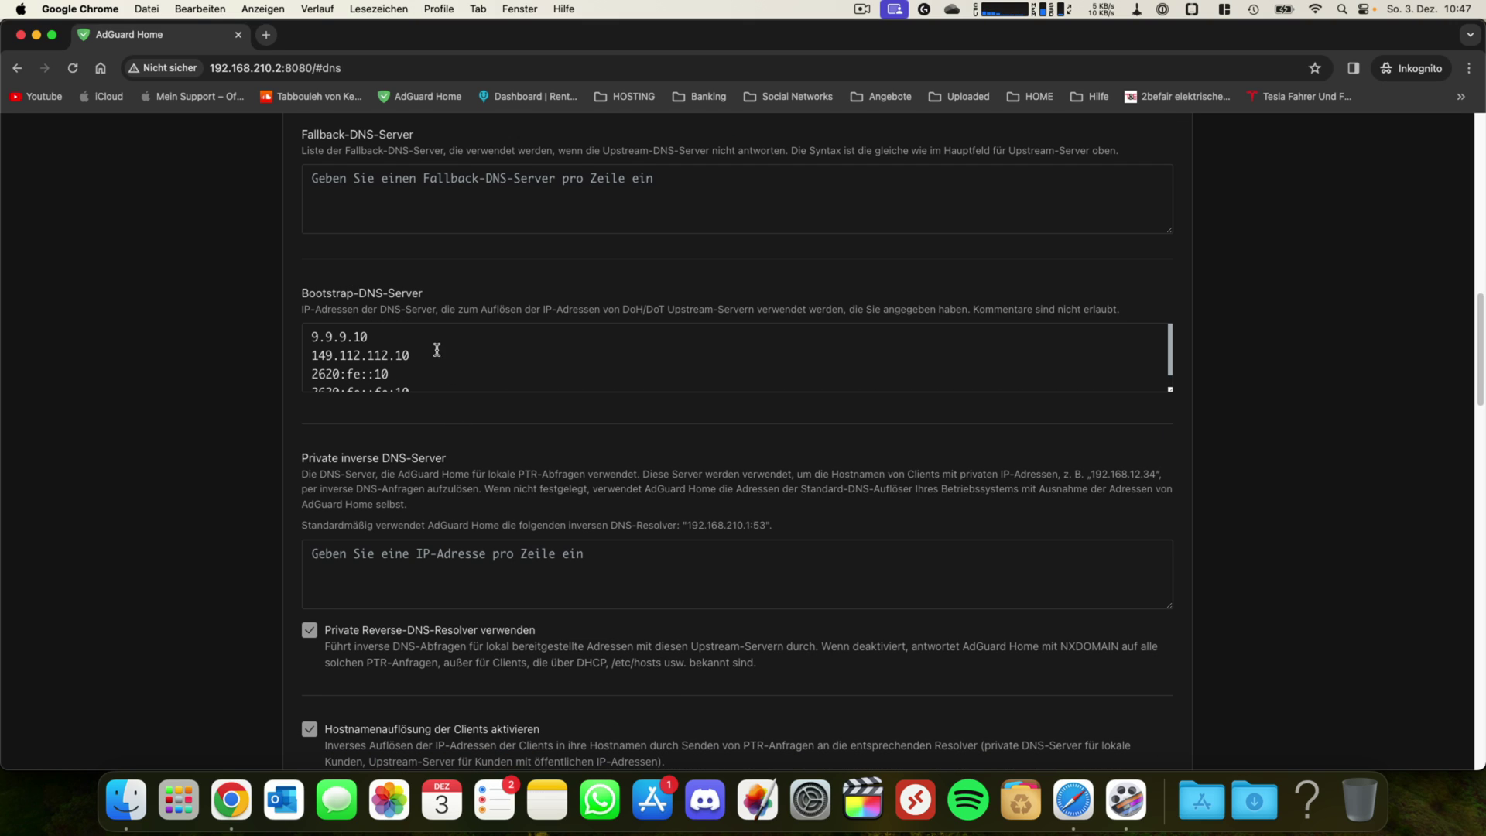
scroll(422, 346, "down", 1)
scroll(422, 346, "up", 1)
scroll(410, 450, "down", 4)
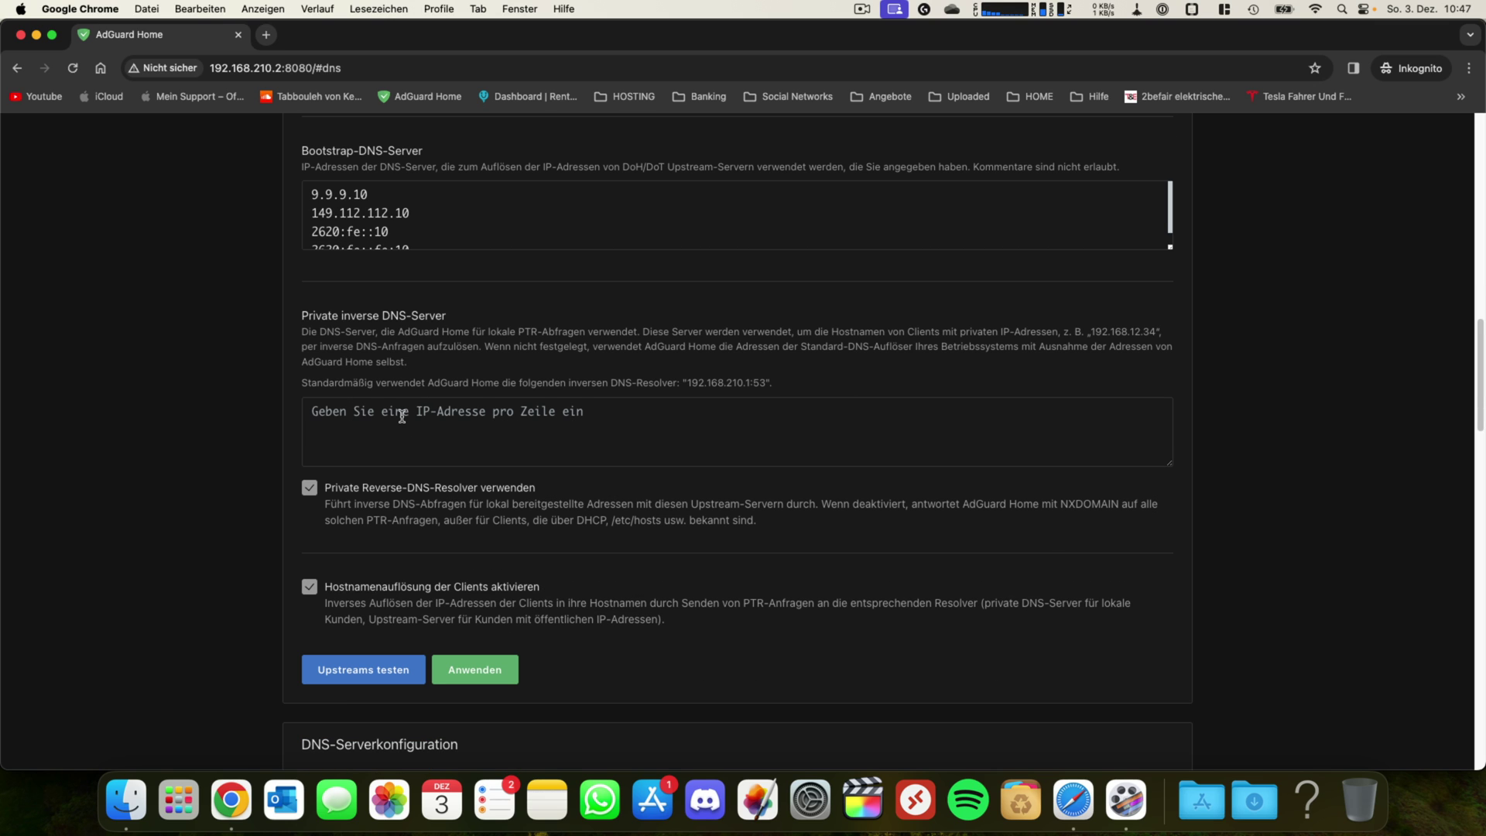
Review the DNS server configuration, blocking mode, DNS cache and access rights sections of the DNS settings
scroll(400, 415, "down", 9)
scroll(402, 416, "down", 5)
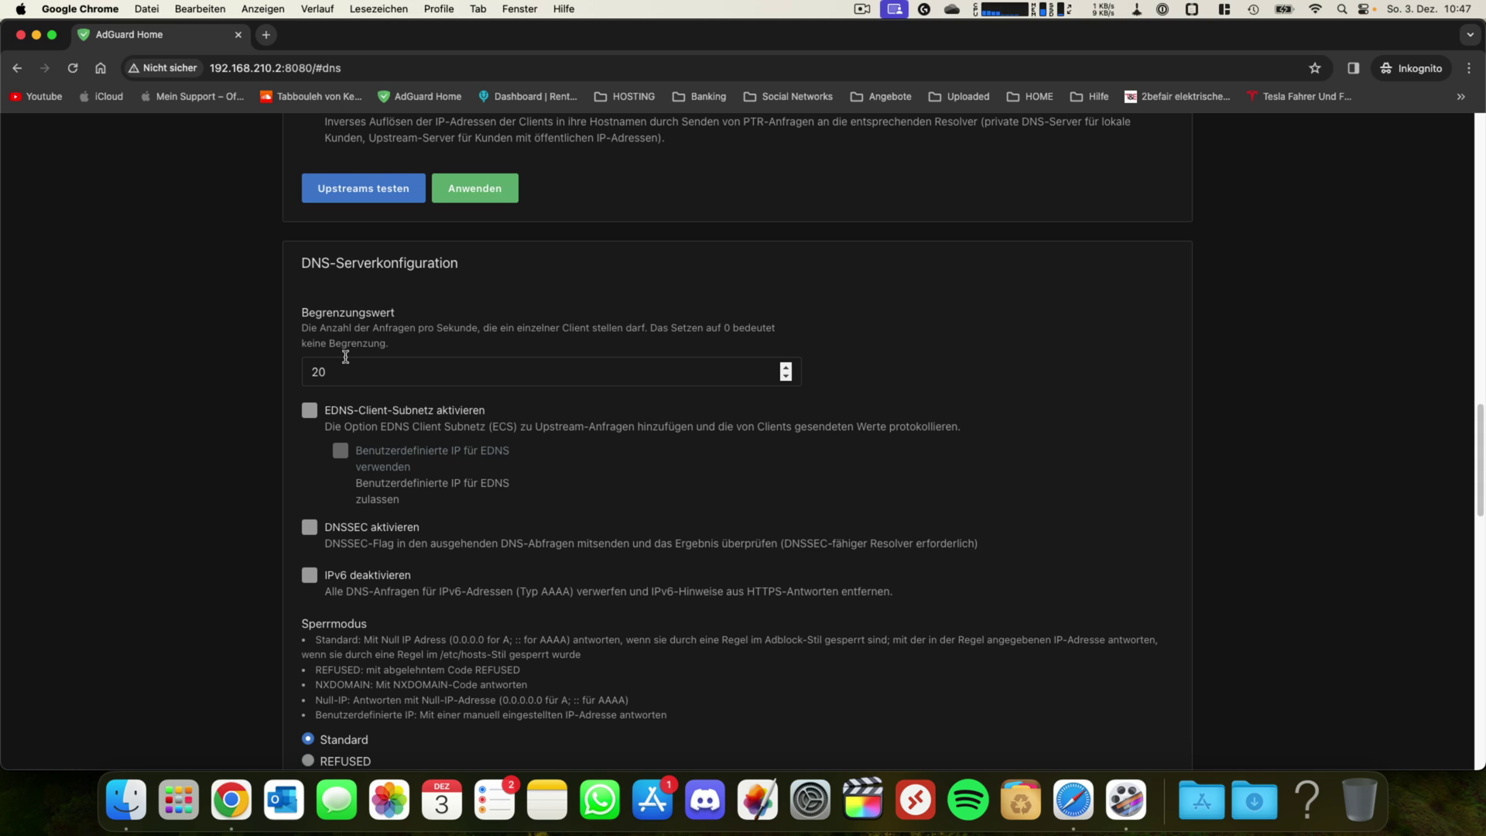
scroll(359, 293, "down", 1)
scroll(435, 425, "down", 8)
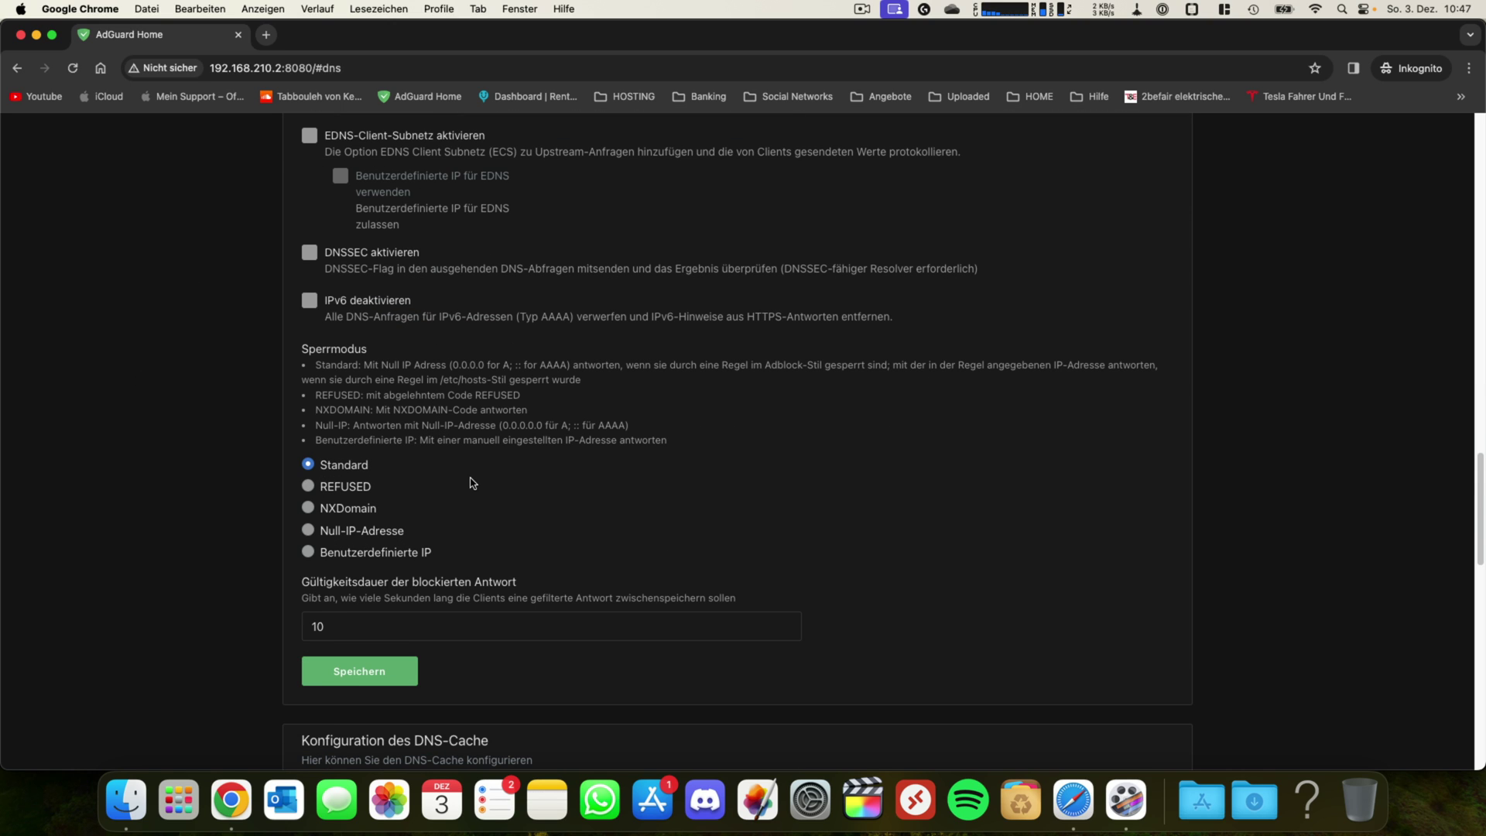
scroll(595, 484, "down", 14)
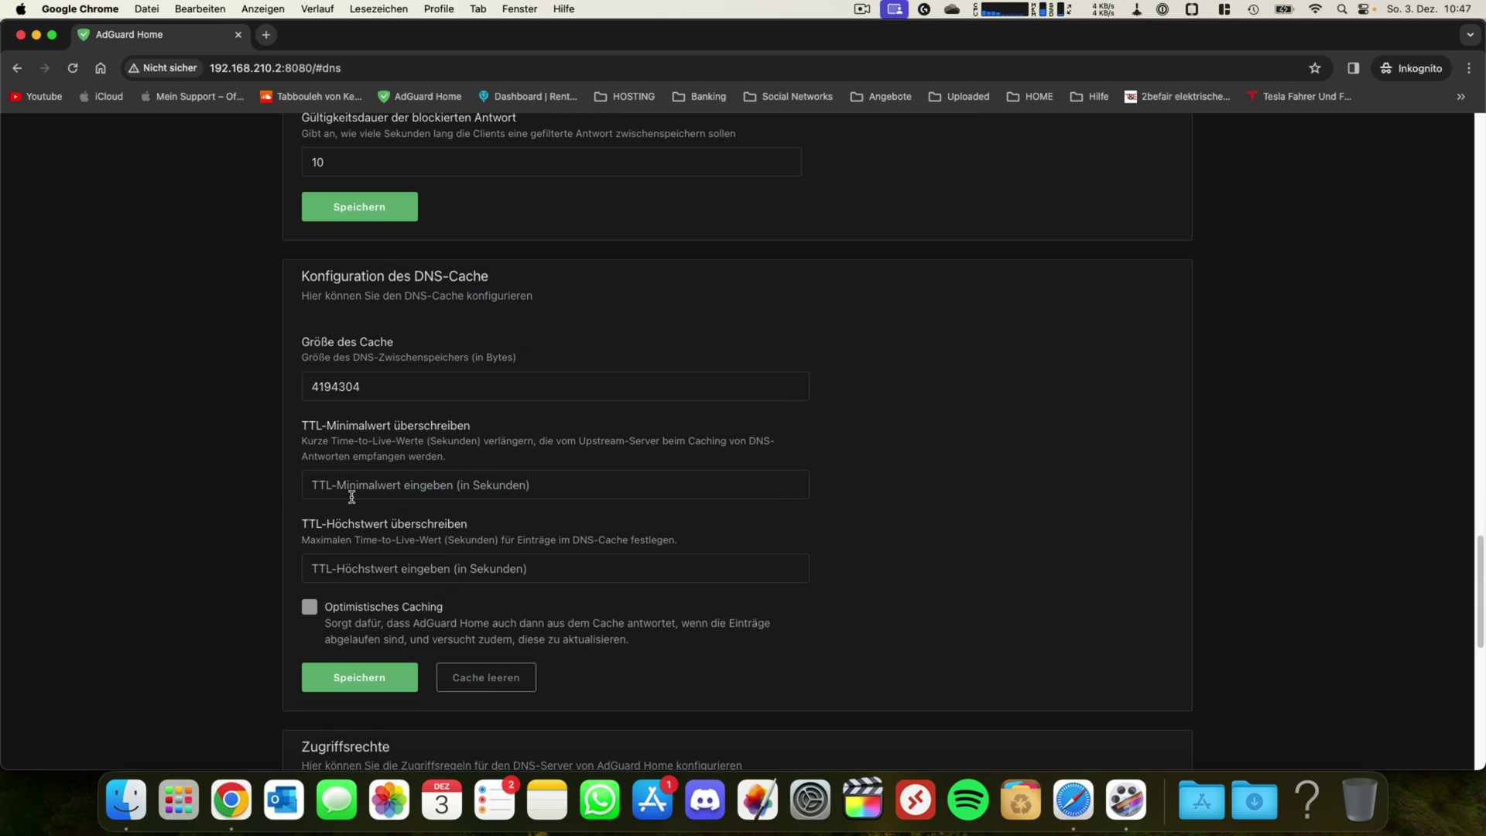
scroll(445, 484, "down", 5)
scroll(445, 483, "down", 14)
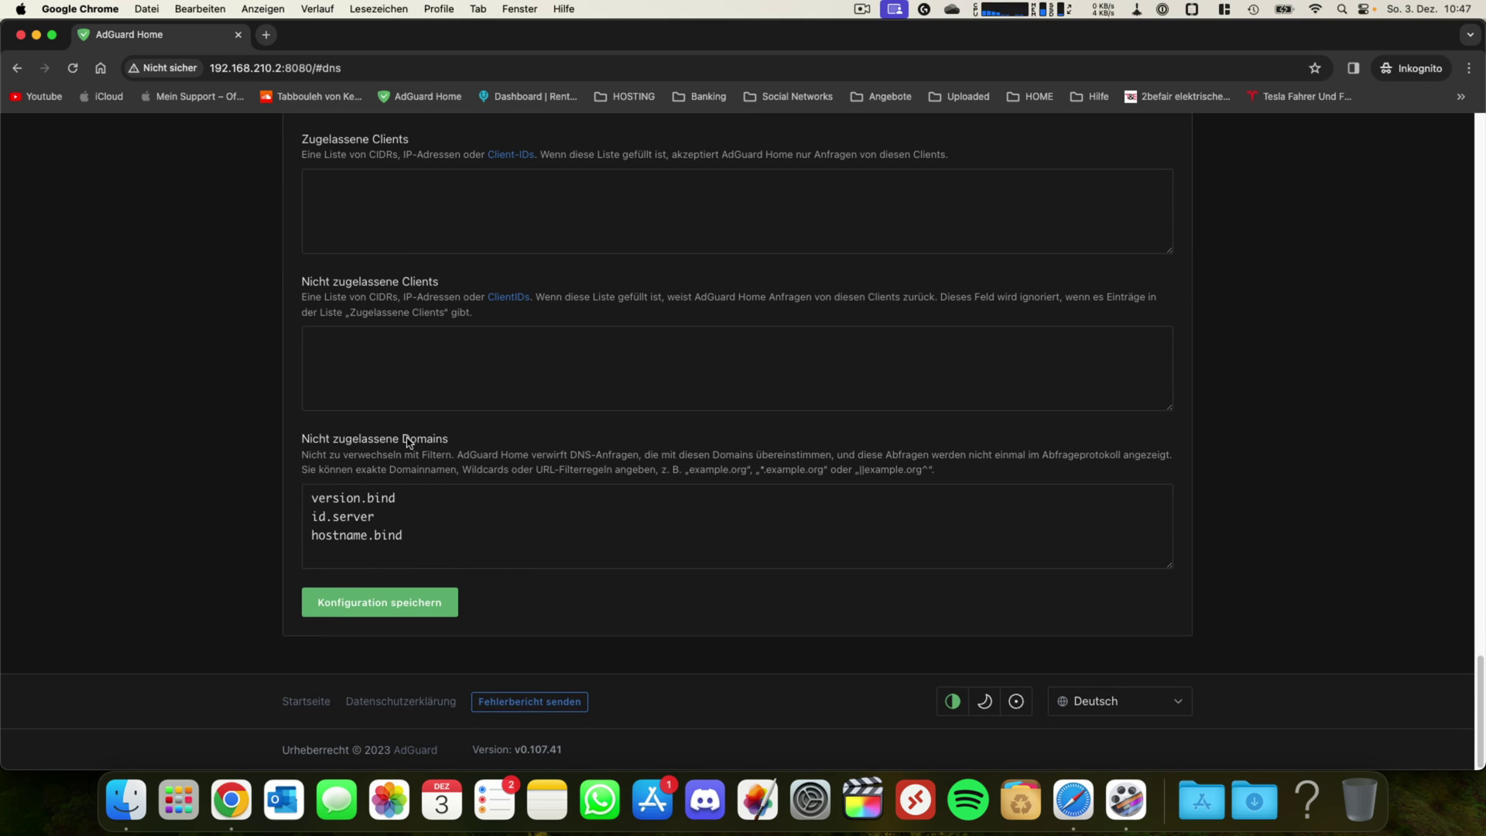
scroll(456, 546, "up", 15)
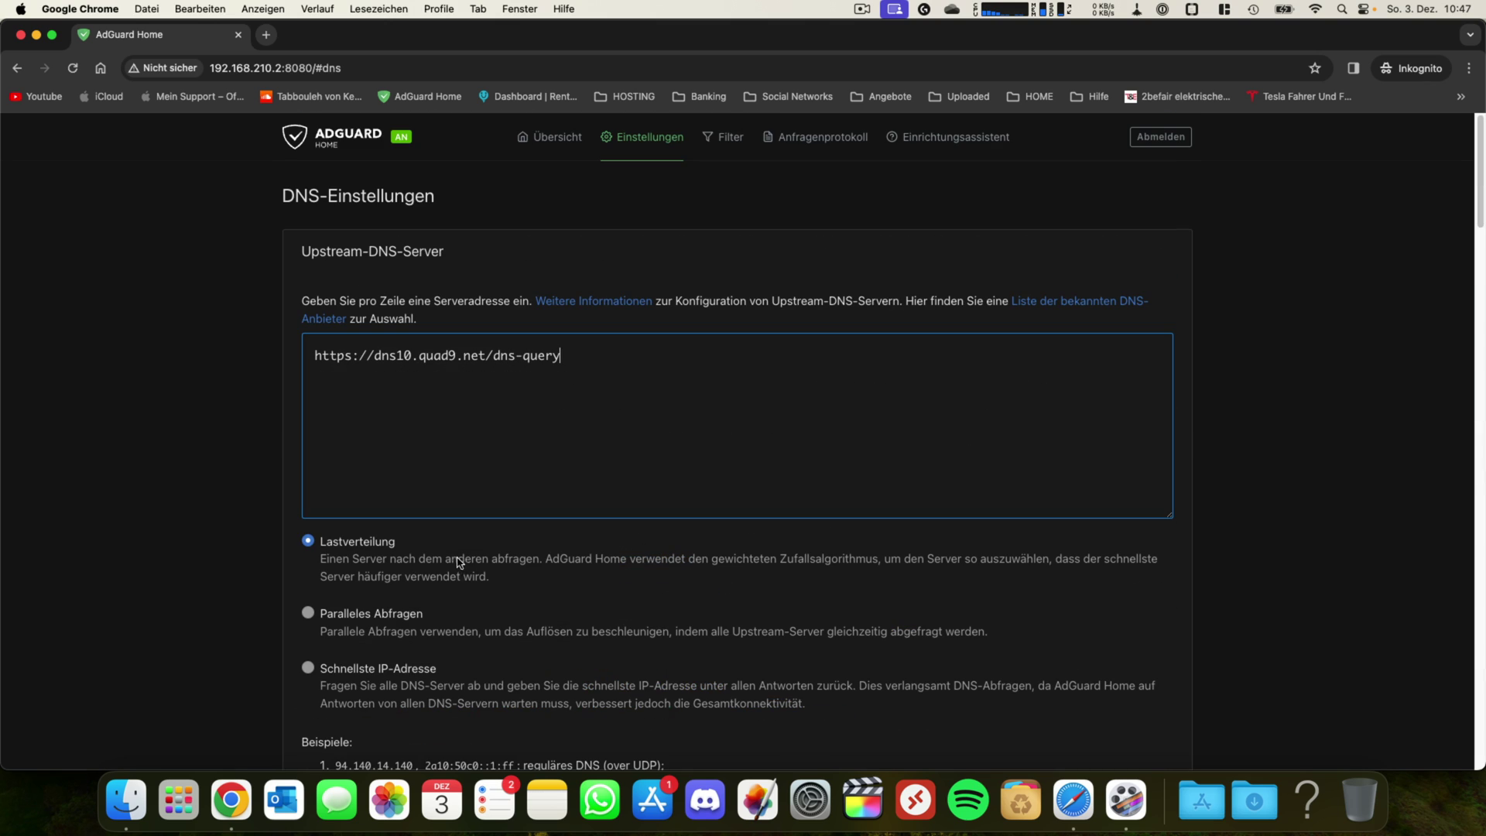
Open the client settings and examine the persistent clients and runtime clients lists
mouse_move(609, 143)
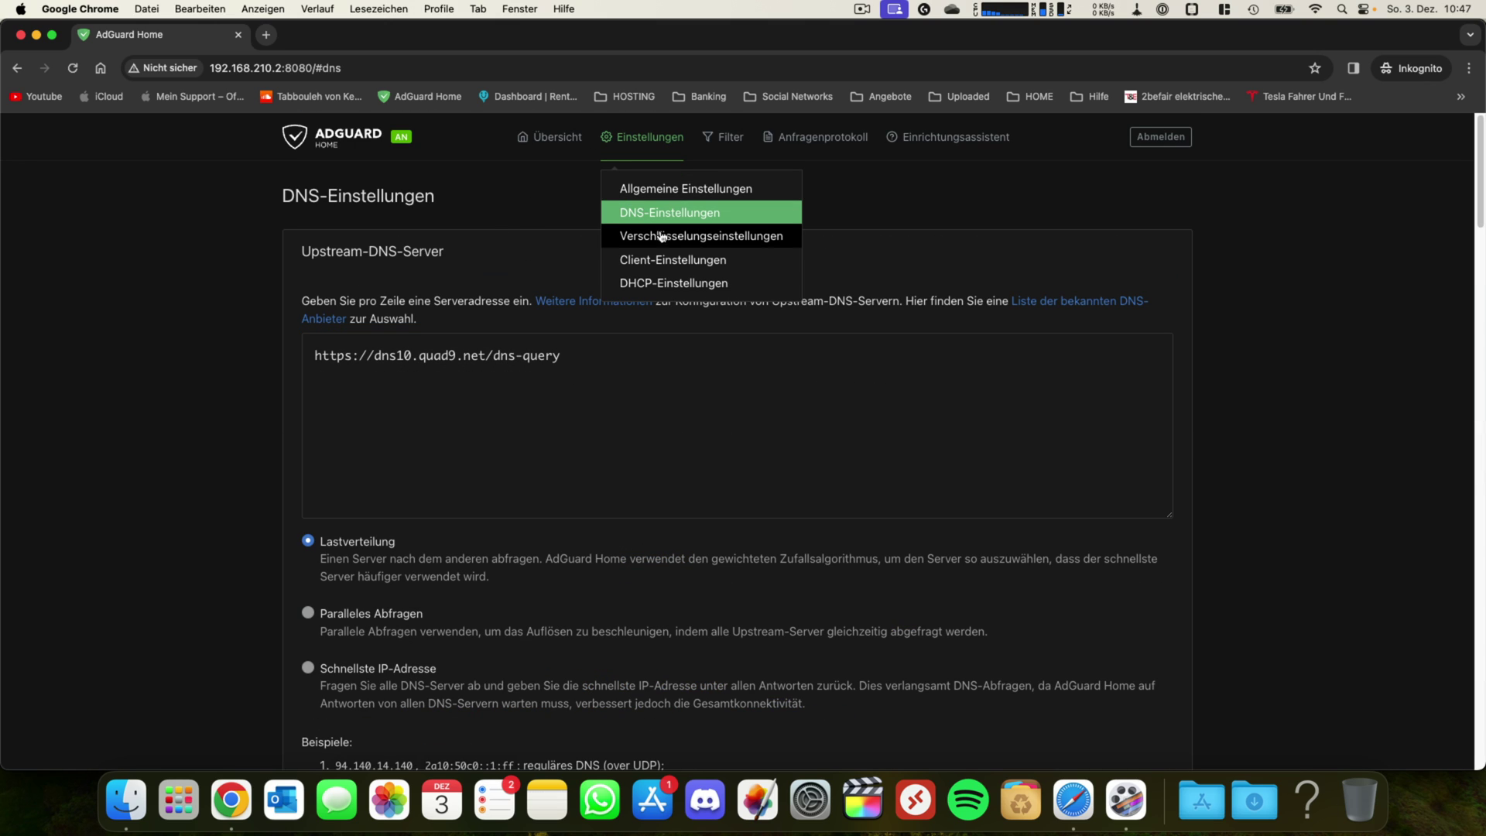
left_click(672, 264)
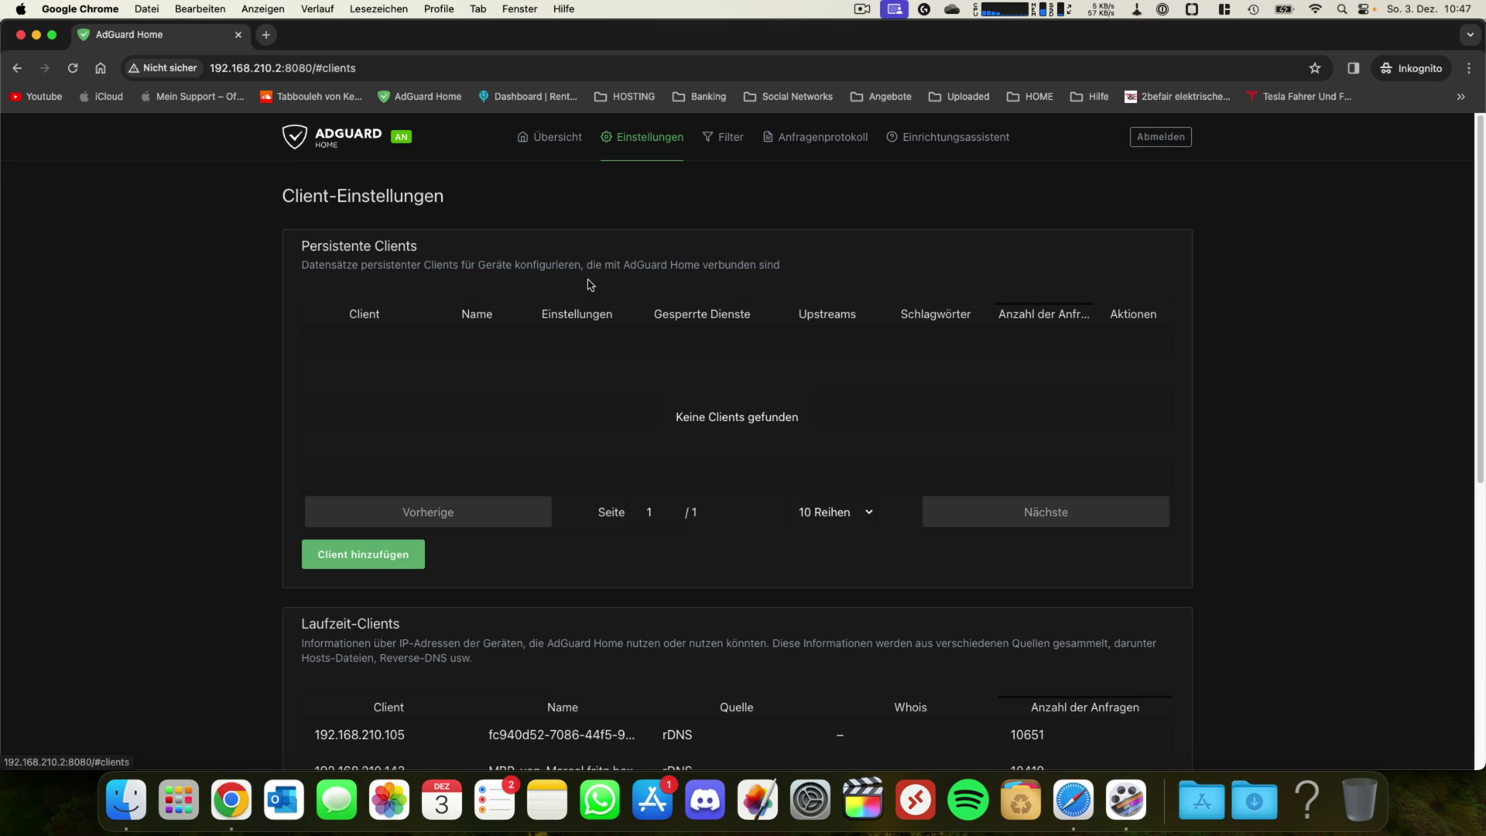
scroll(611, 470, "down", 5)
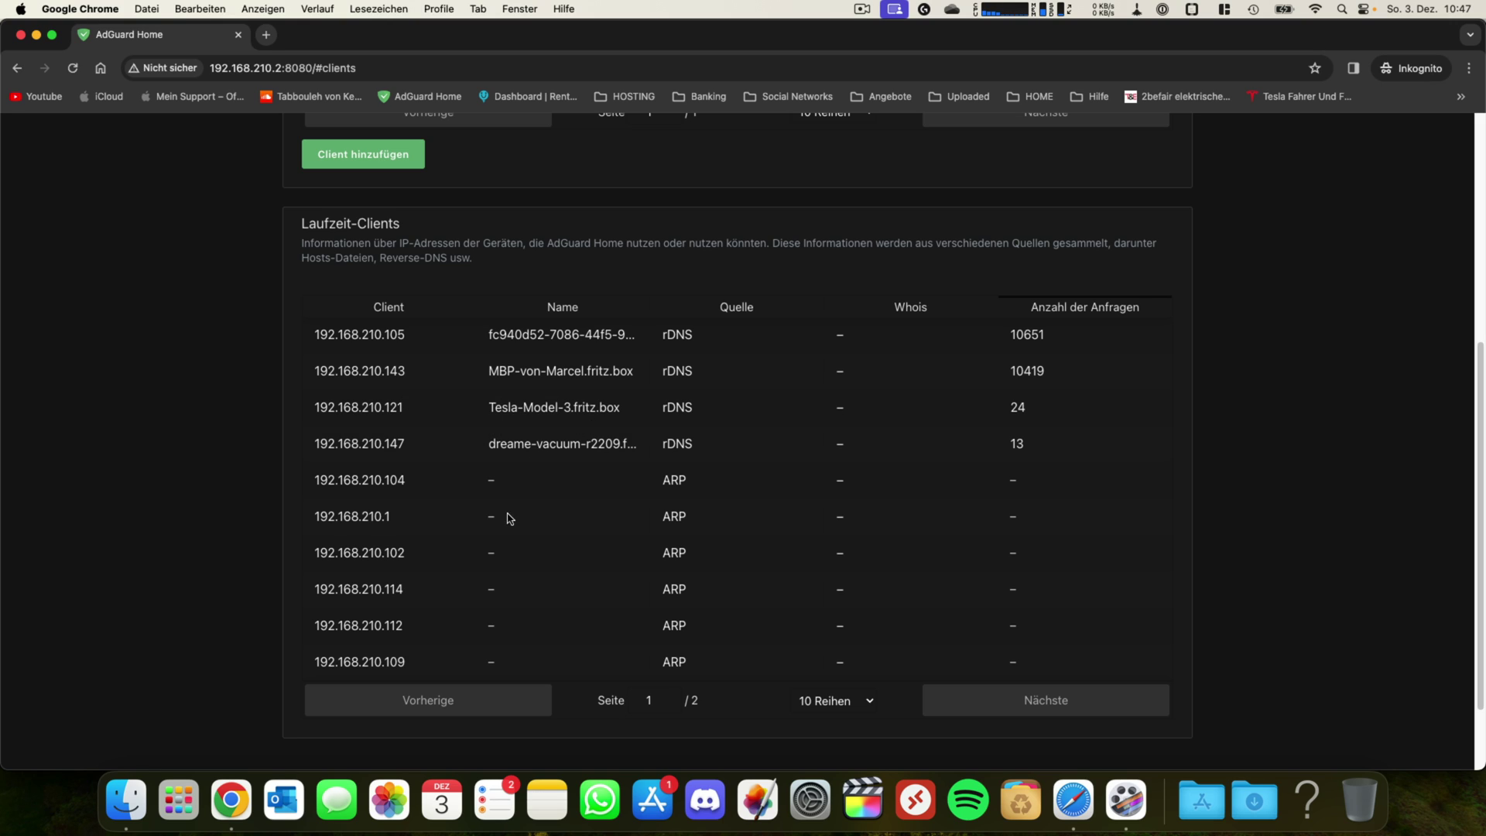
scroll(513, 595, "up", 5)
scroll(590, 150, "down", 3)
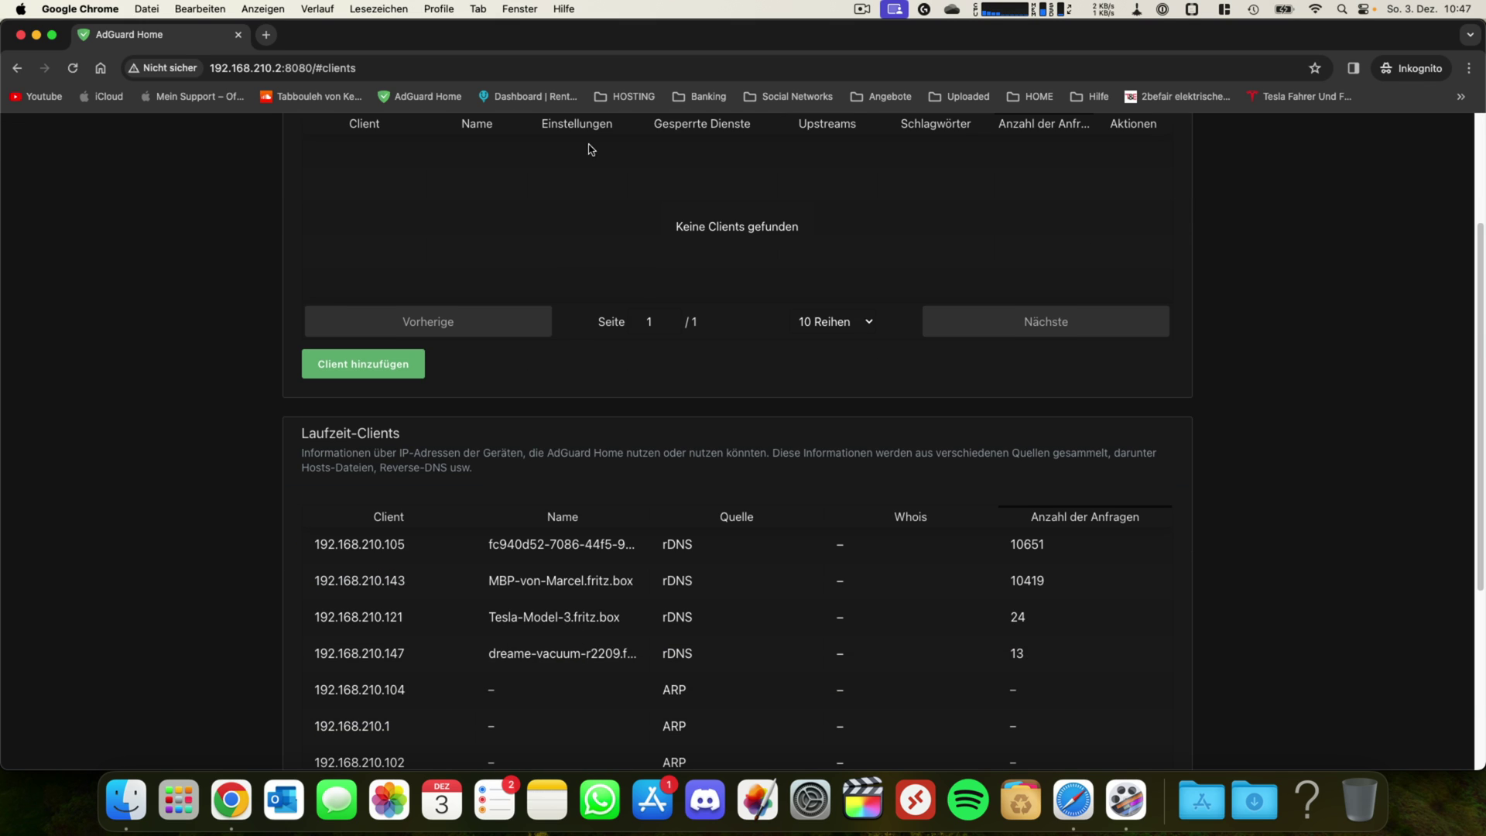
scroll(591, 150, "up", 3)
Open the DHCP settings and examine the selectable interfaces, the IPv4 and IPv6 options and the static leases
mouse_move(628, 143)
left_click(658, 286)
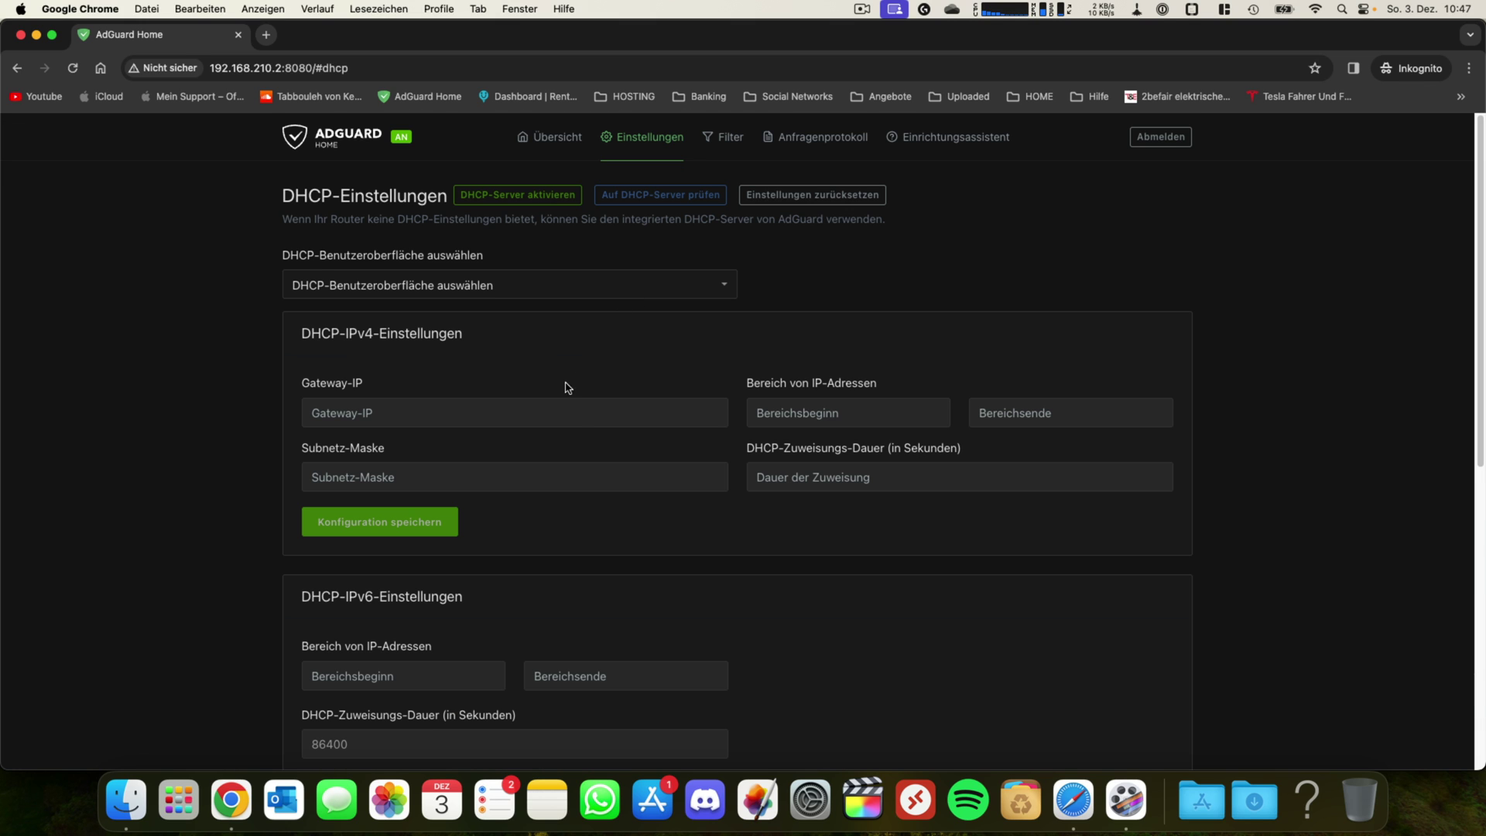
left_click(510, 288)
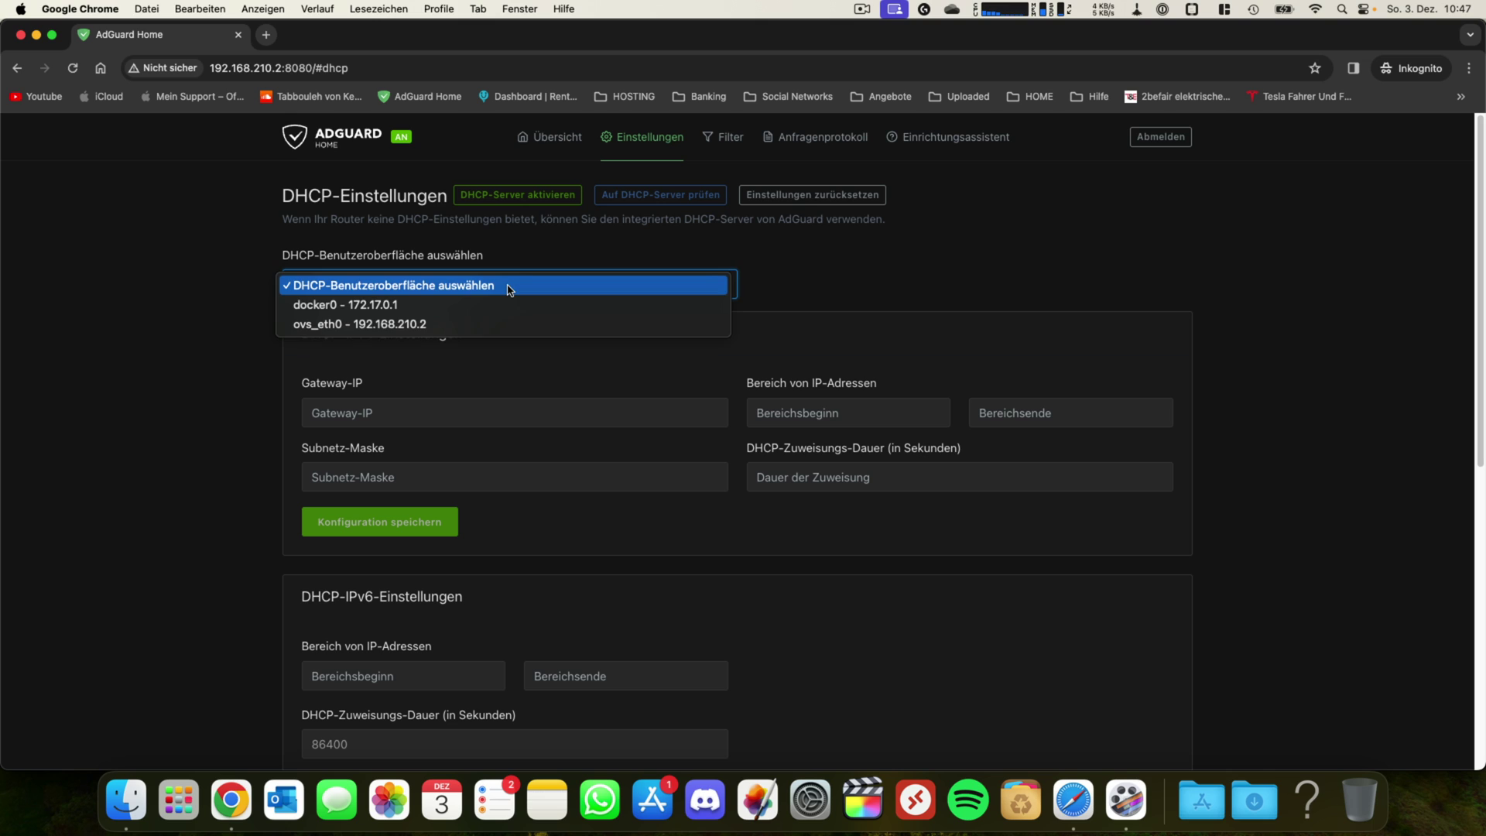
left_click(857, 267)
scroll(582, 482, "down", 3)
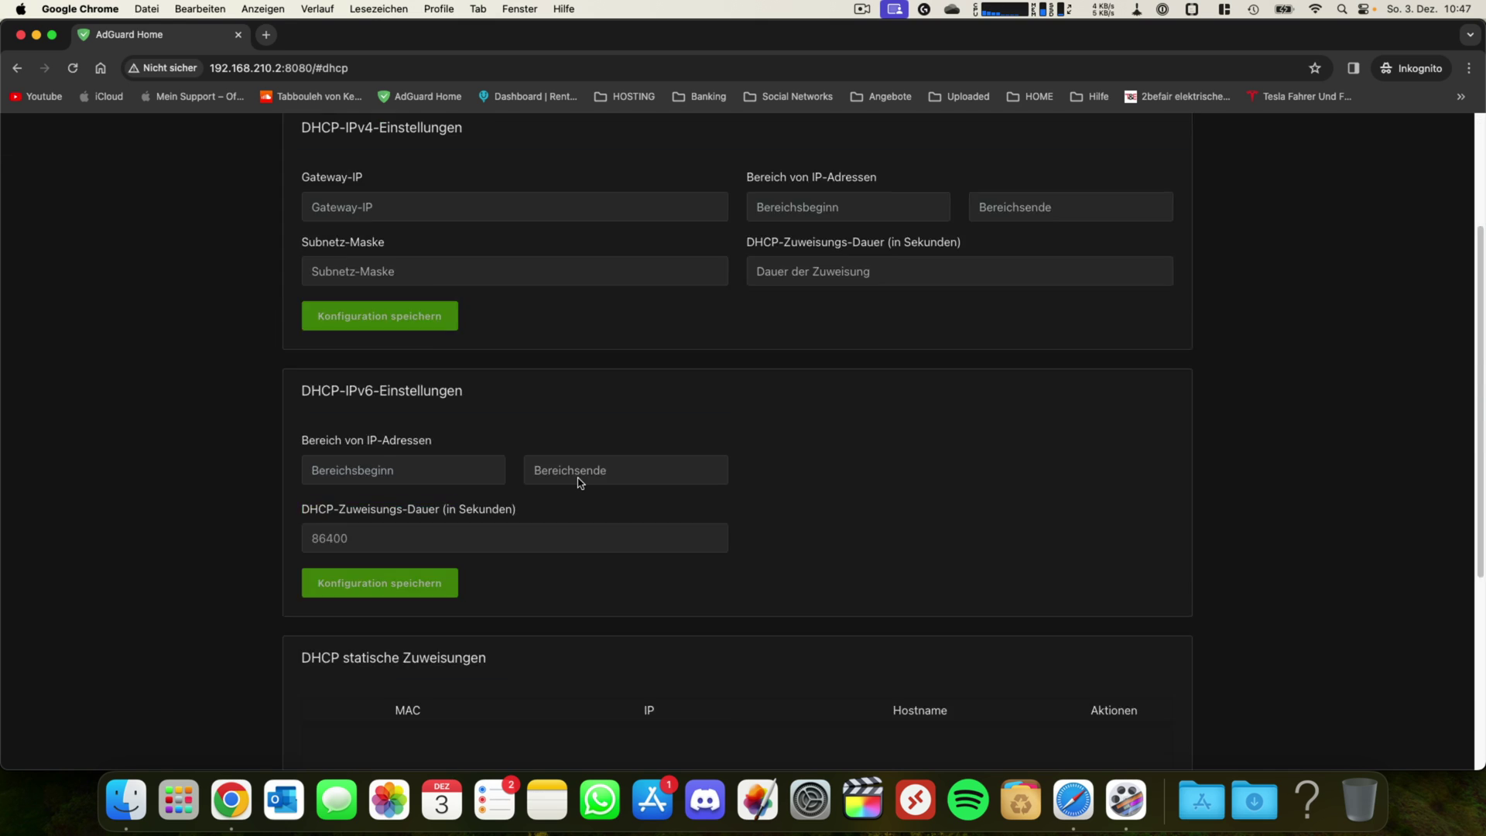
scroll(581, 482, "down", 4)
scroll(580, 482, "up", 7)
left_click(922, 294)
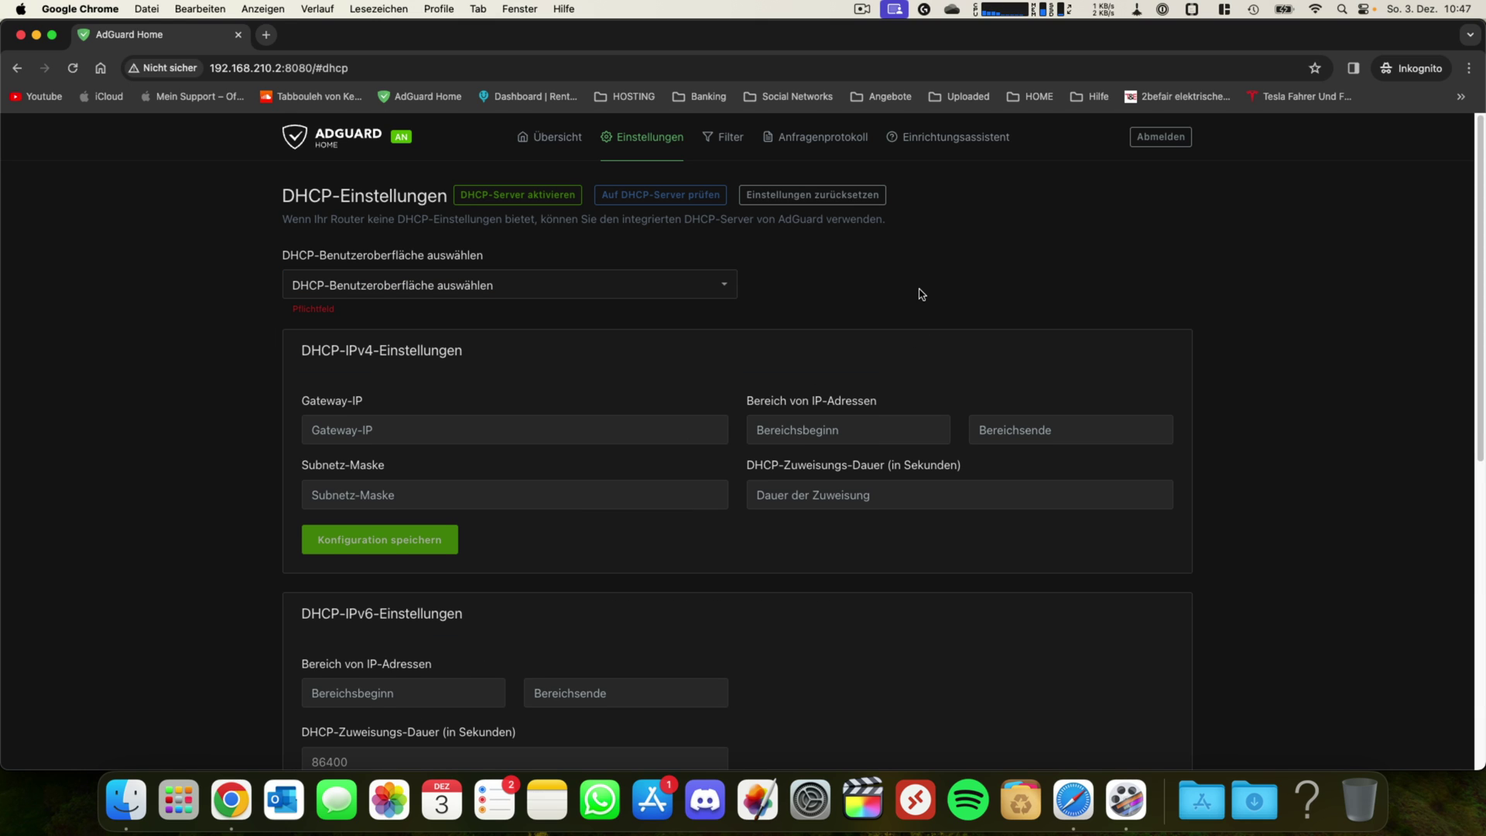
Return to the overview dashboard and examine the query statistics, top clients, requested and blocked domains, and upstreams
left_click(542, 139)
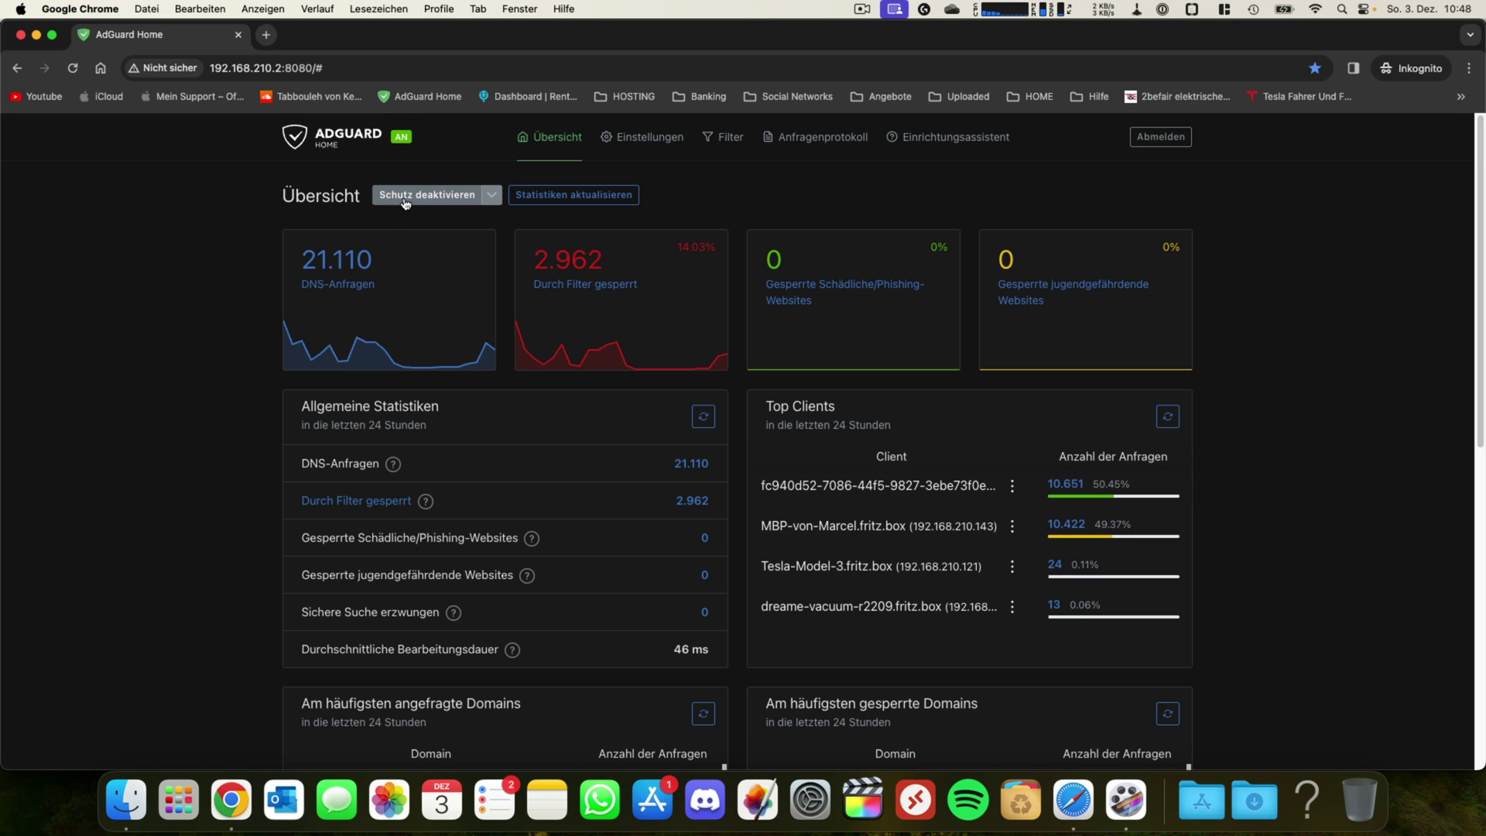
scroll(1102, 422, "down", 6)
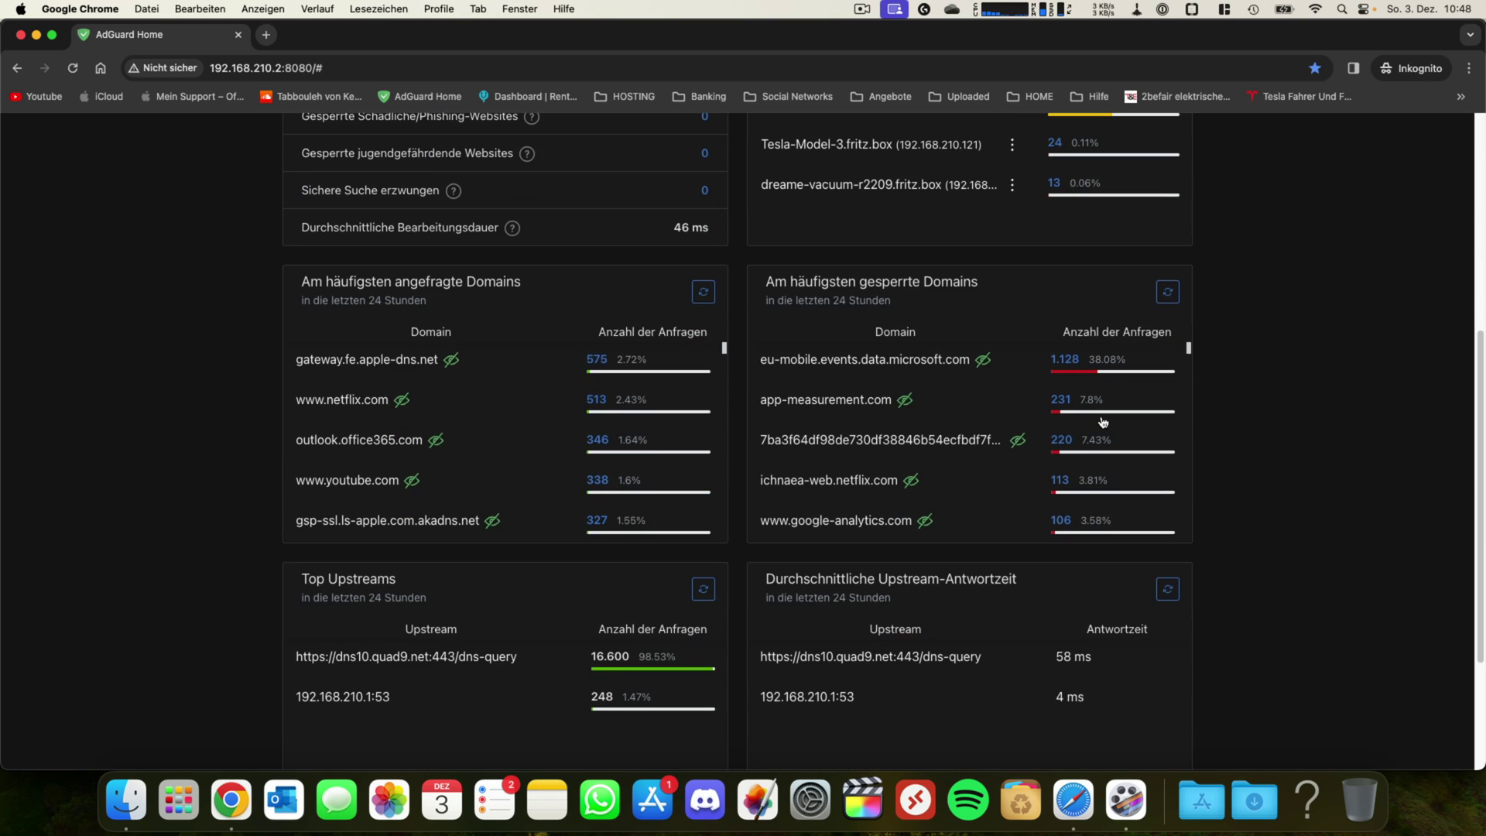
scroll(1103, 422, "down", 1)
scroll(1103, 422, "up", 7)
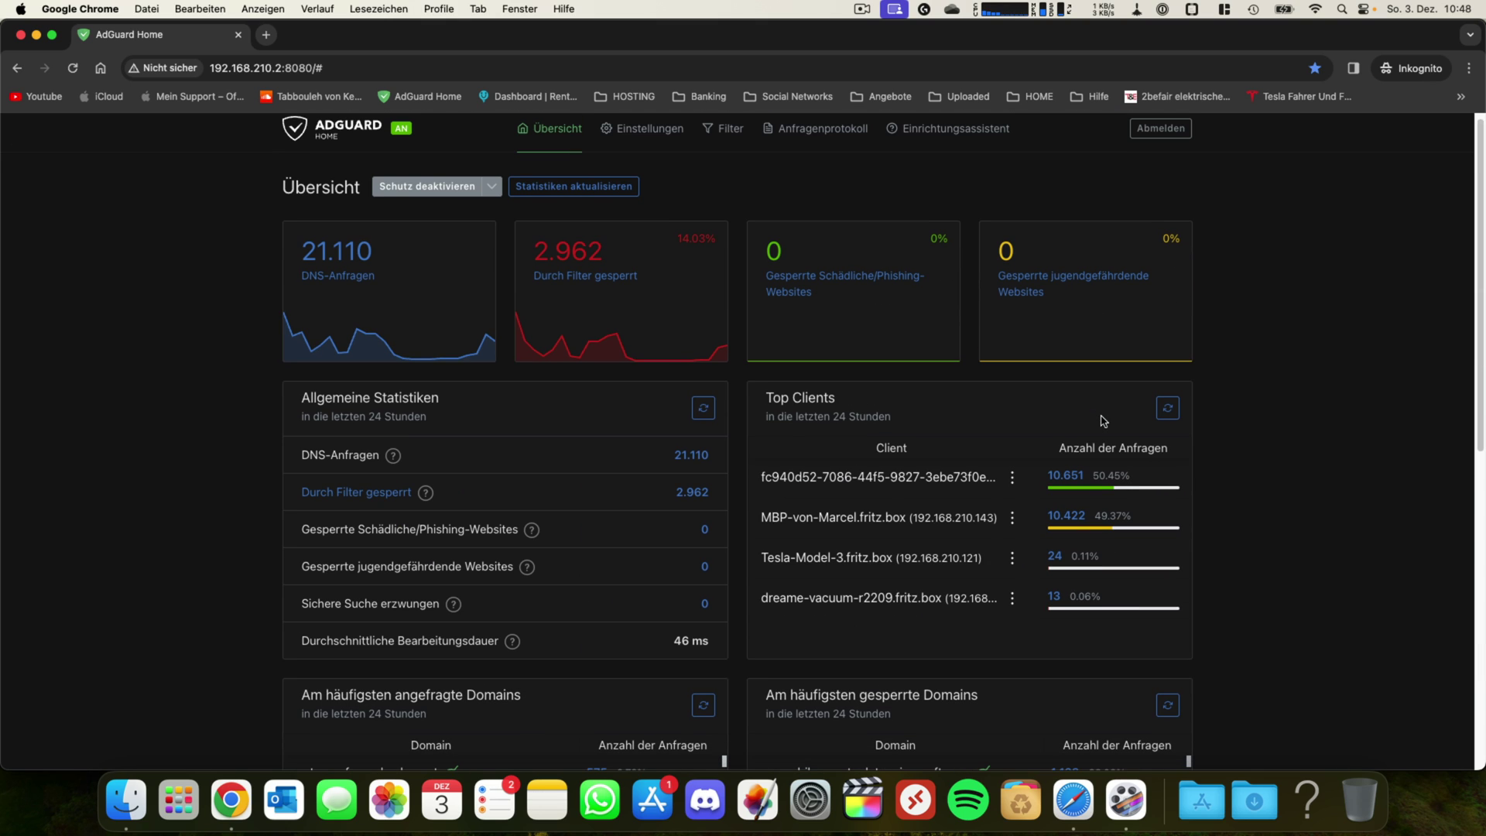